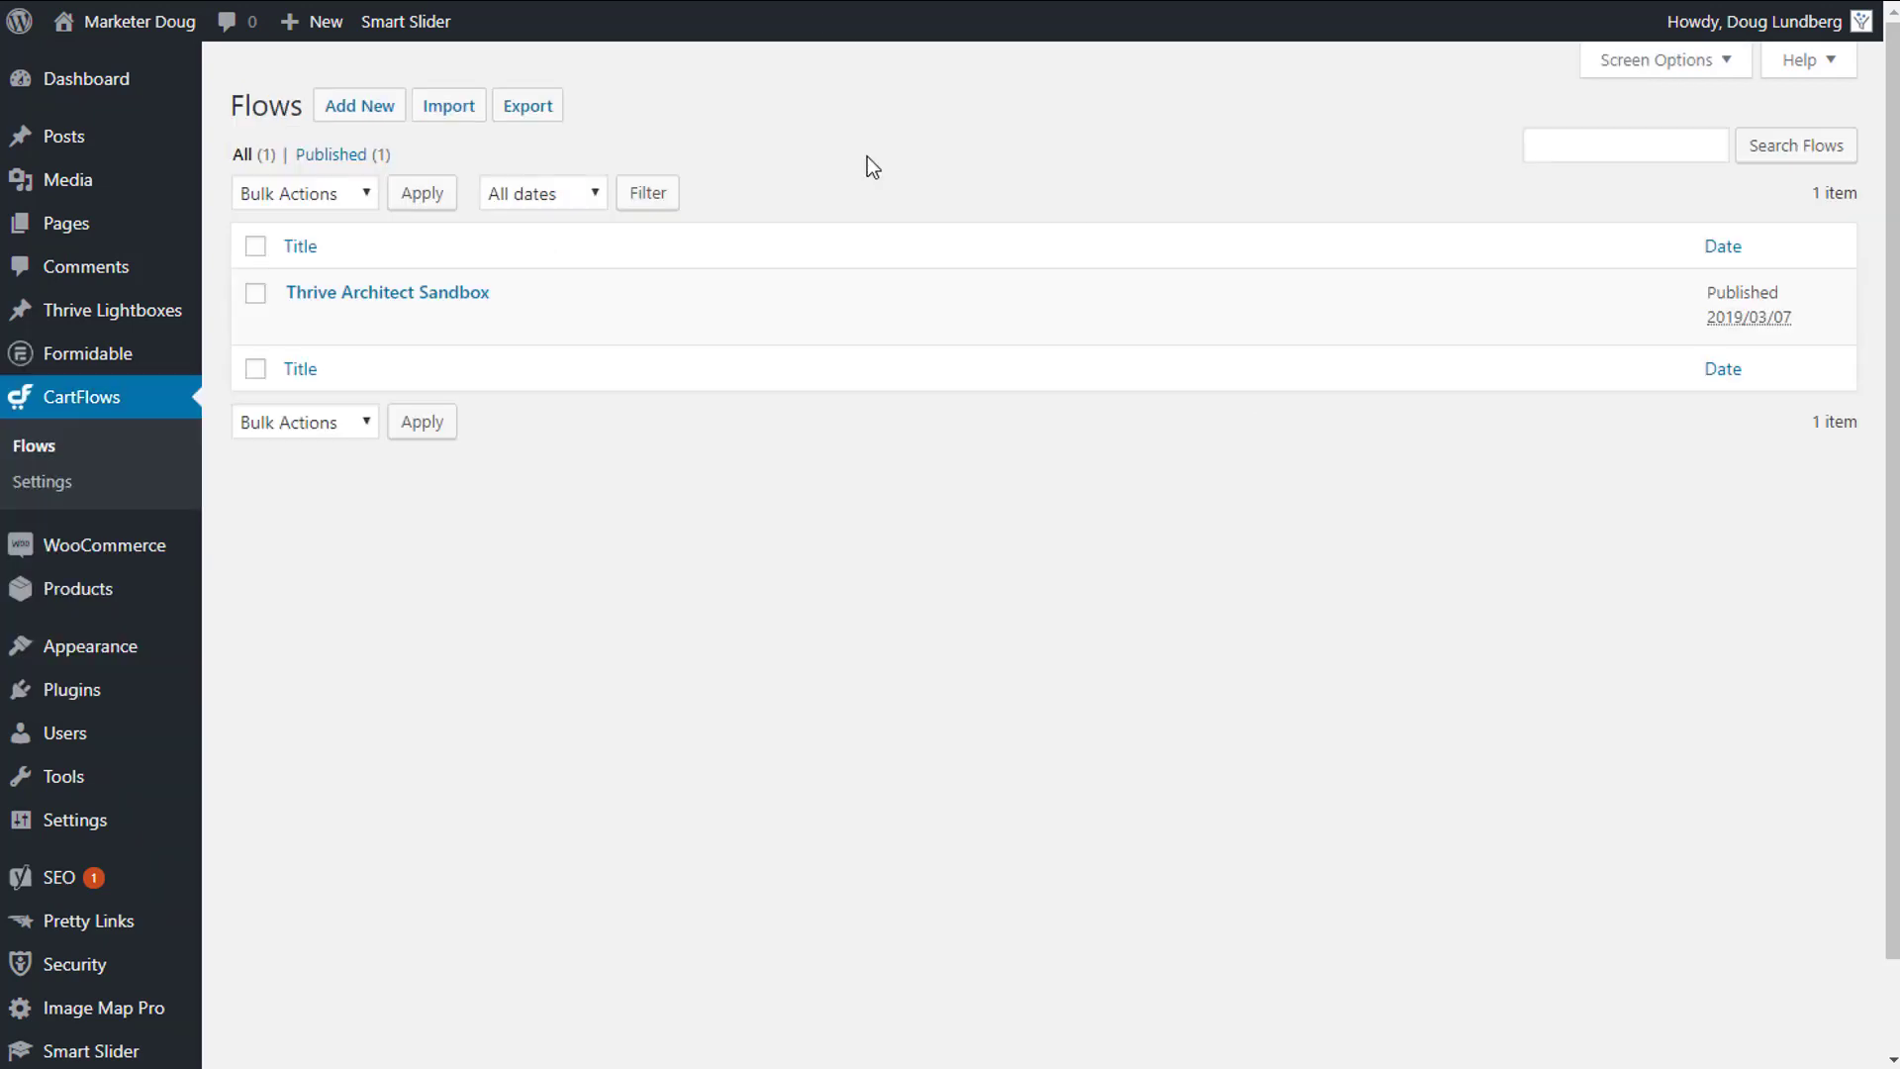
In CartFlows Settings, review the 'Show Templates designed with' options, leaving Elementor selected
{"action": "left_click", "coordinate": [50, 485]}
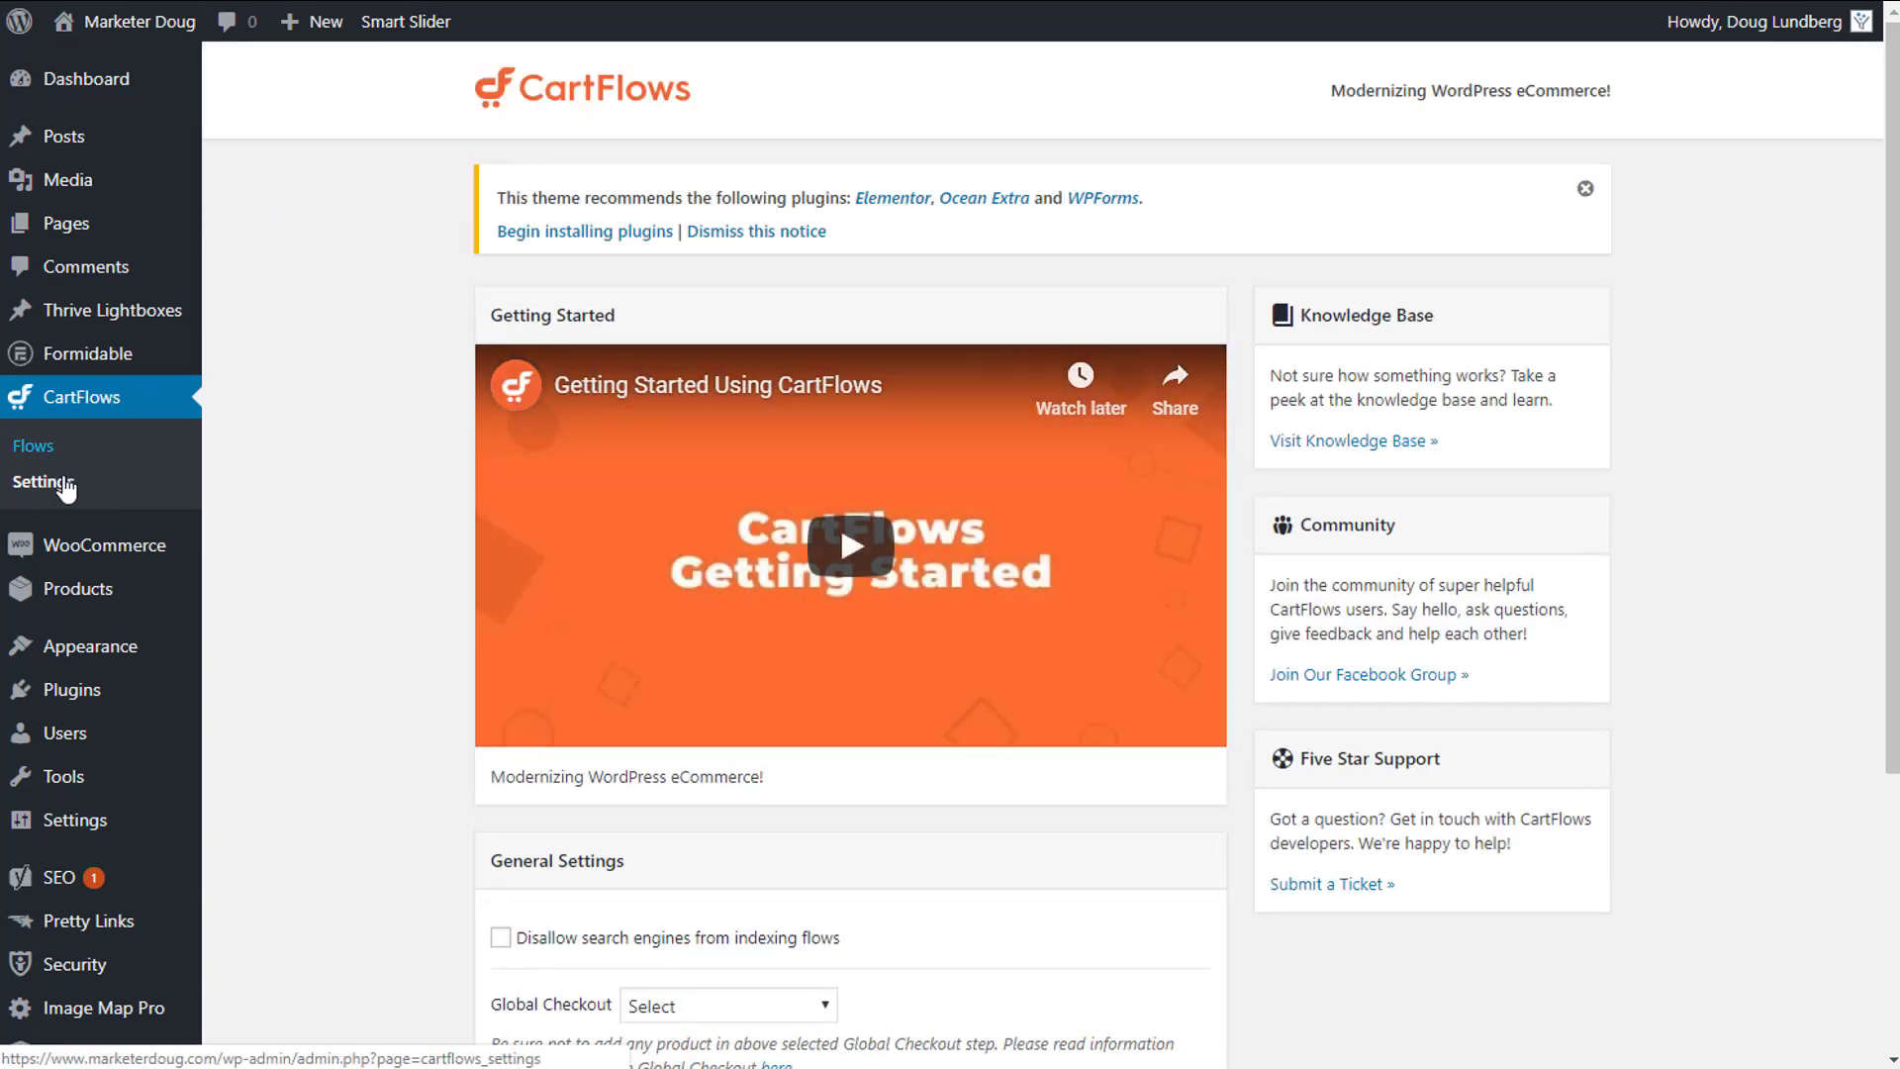
{"action": "scroll", "coordinate": [455, 589], "scroll_direction": "down", "scroll_amount": 4}
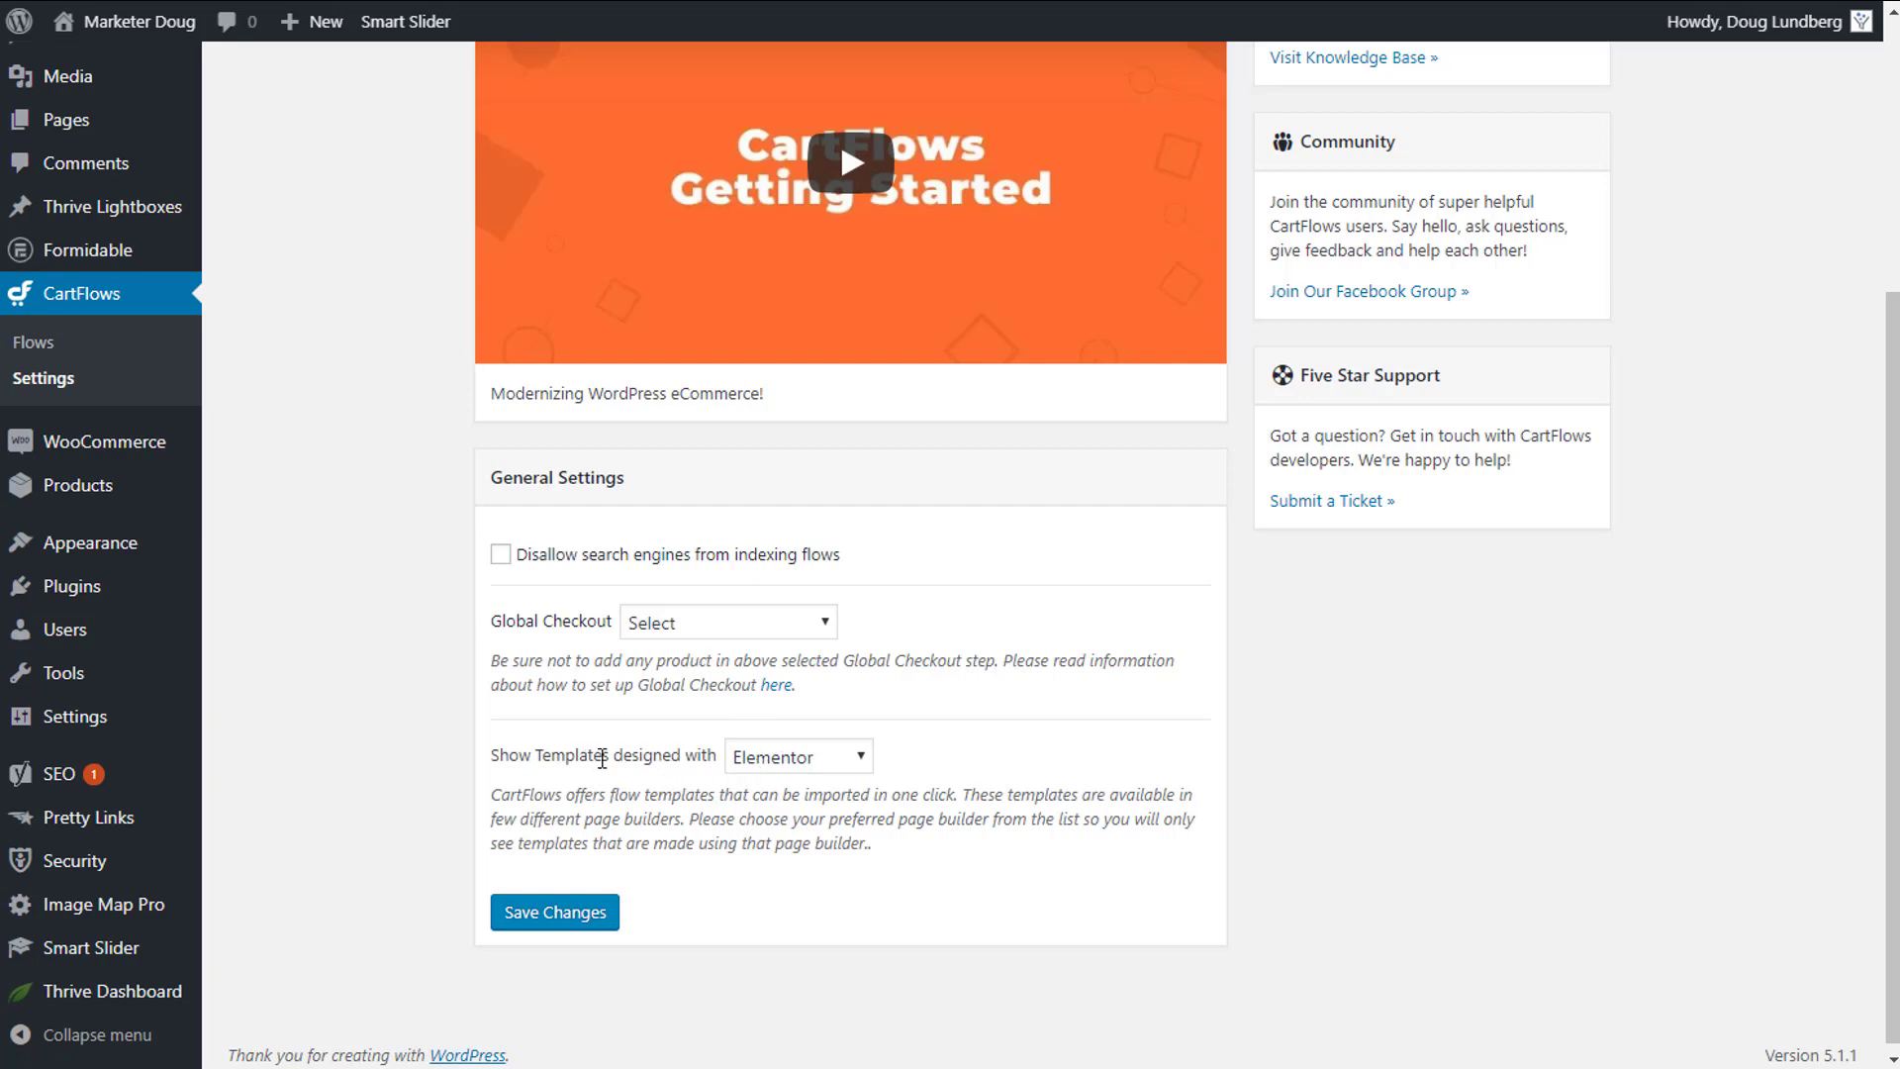
{"action": "left_click", "coordinate": [861, 760]}
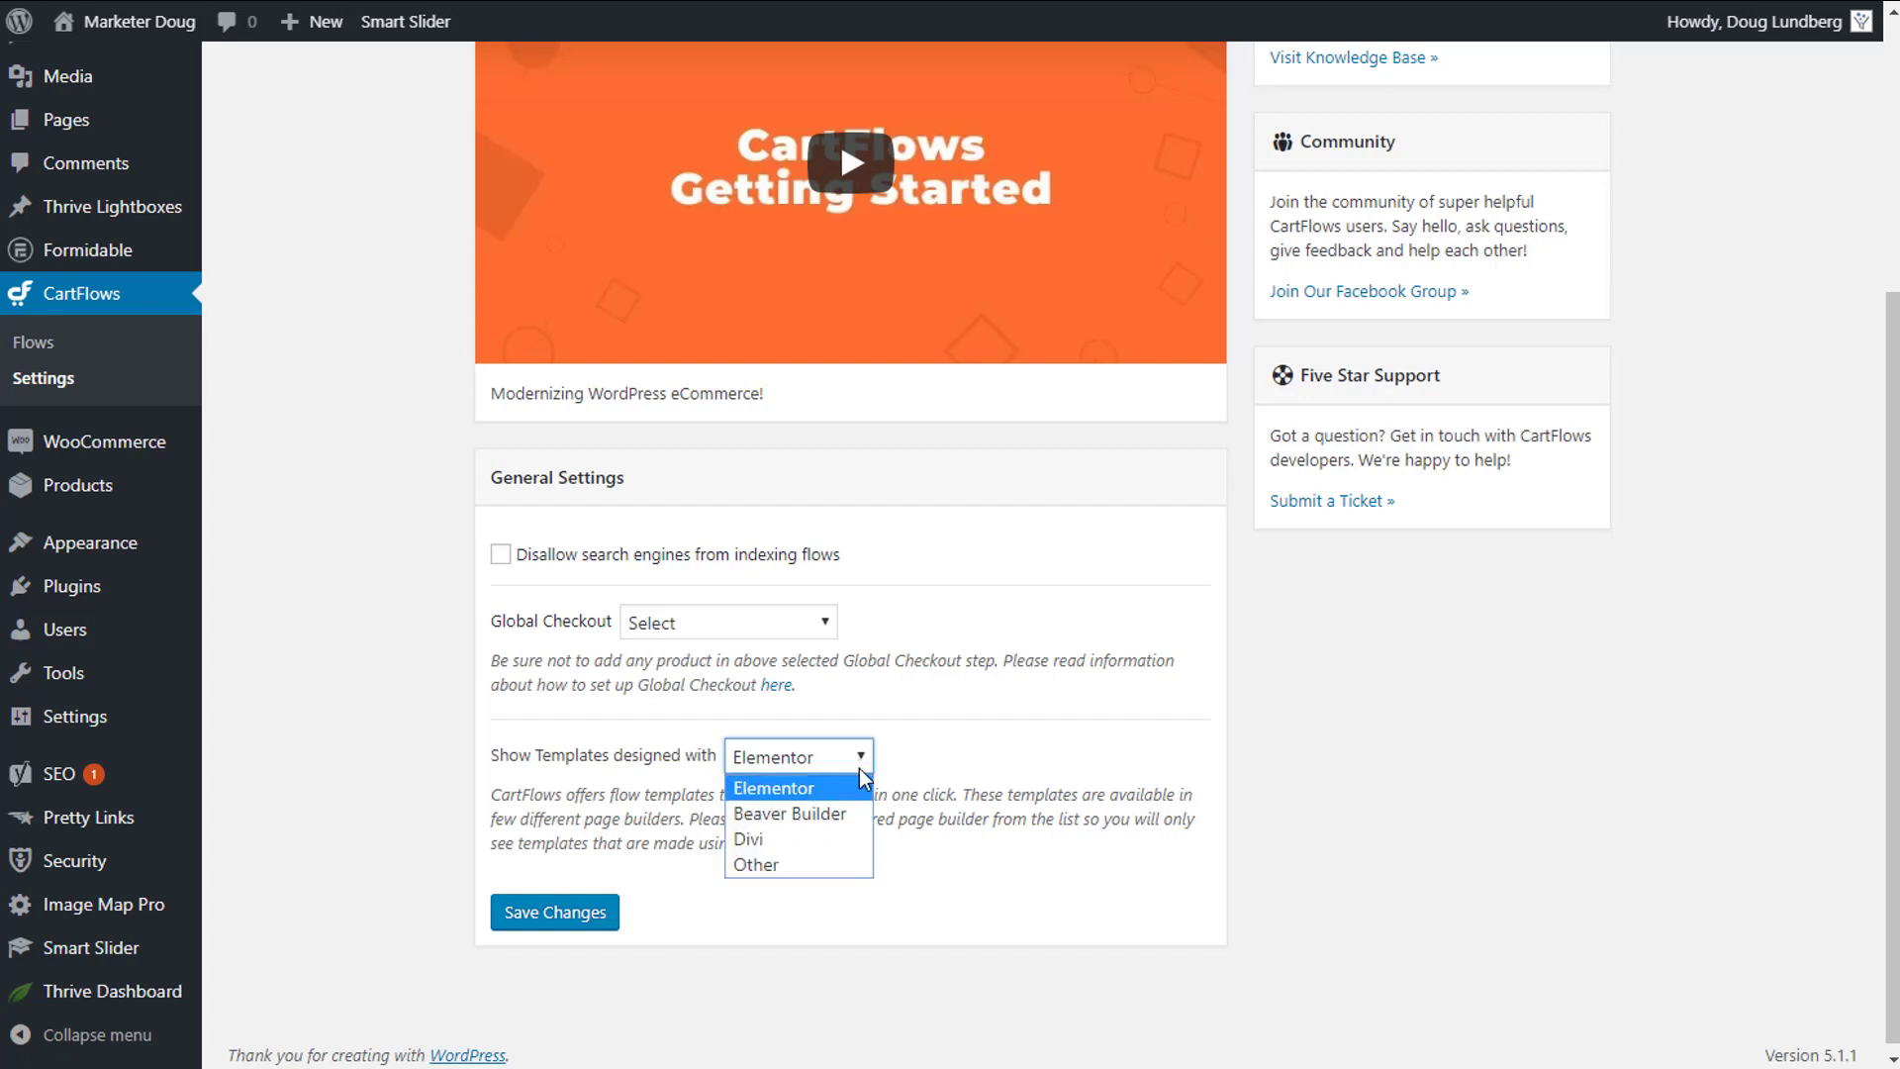
{"action": "left_click", "coordinate": [859, 766]}
{"action": "left_click", "coordinate": [859, 764]}
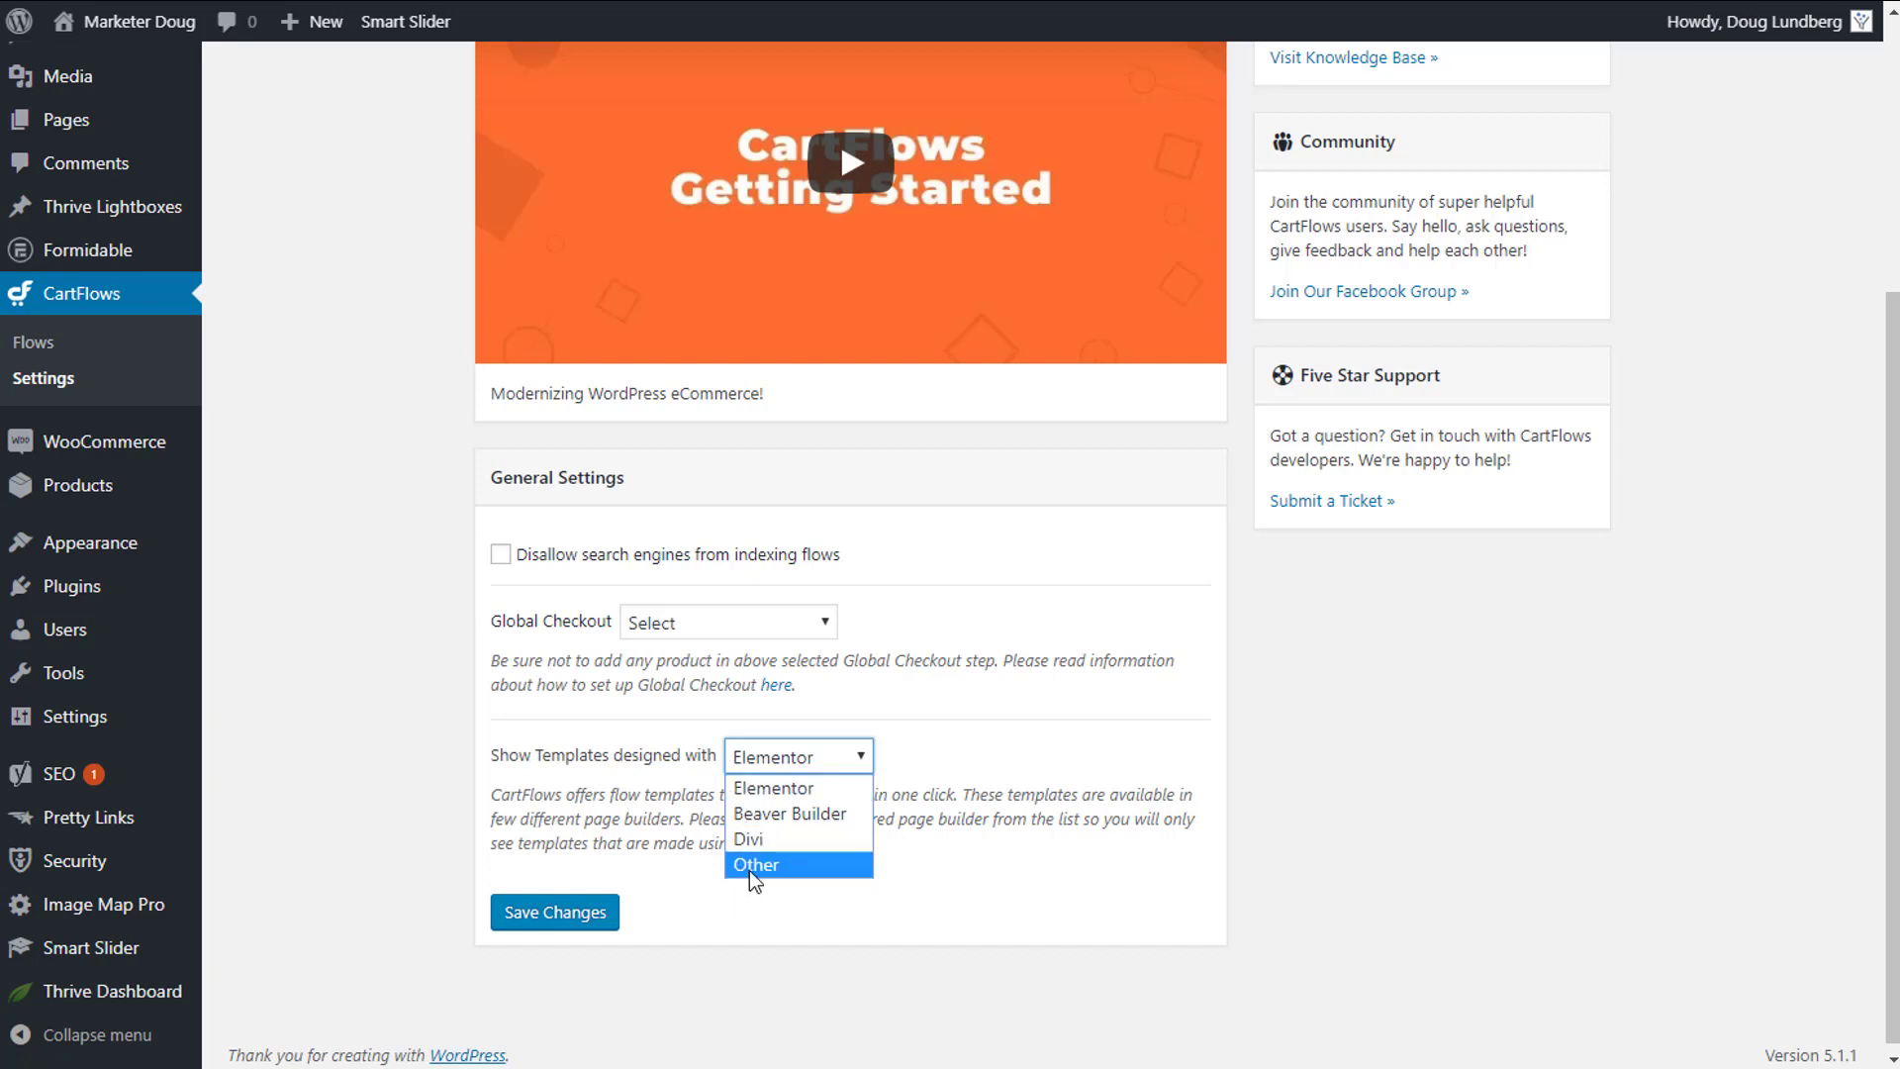
{"action": "left_click", "coordinate": [797, 787]}
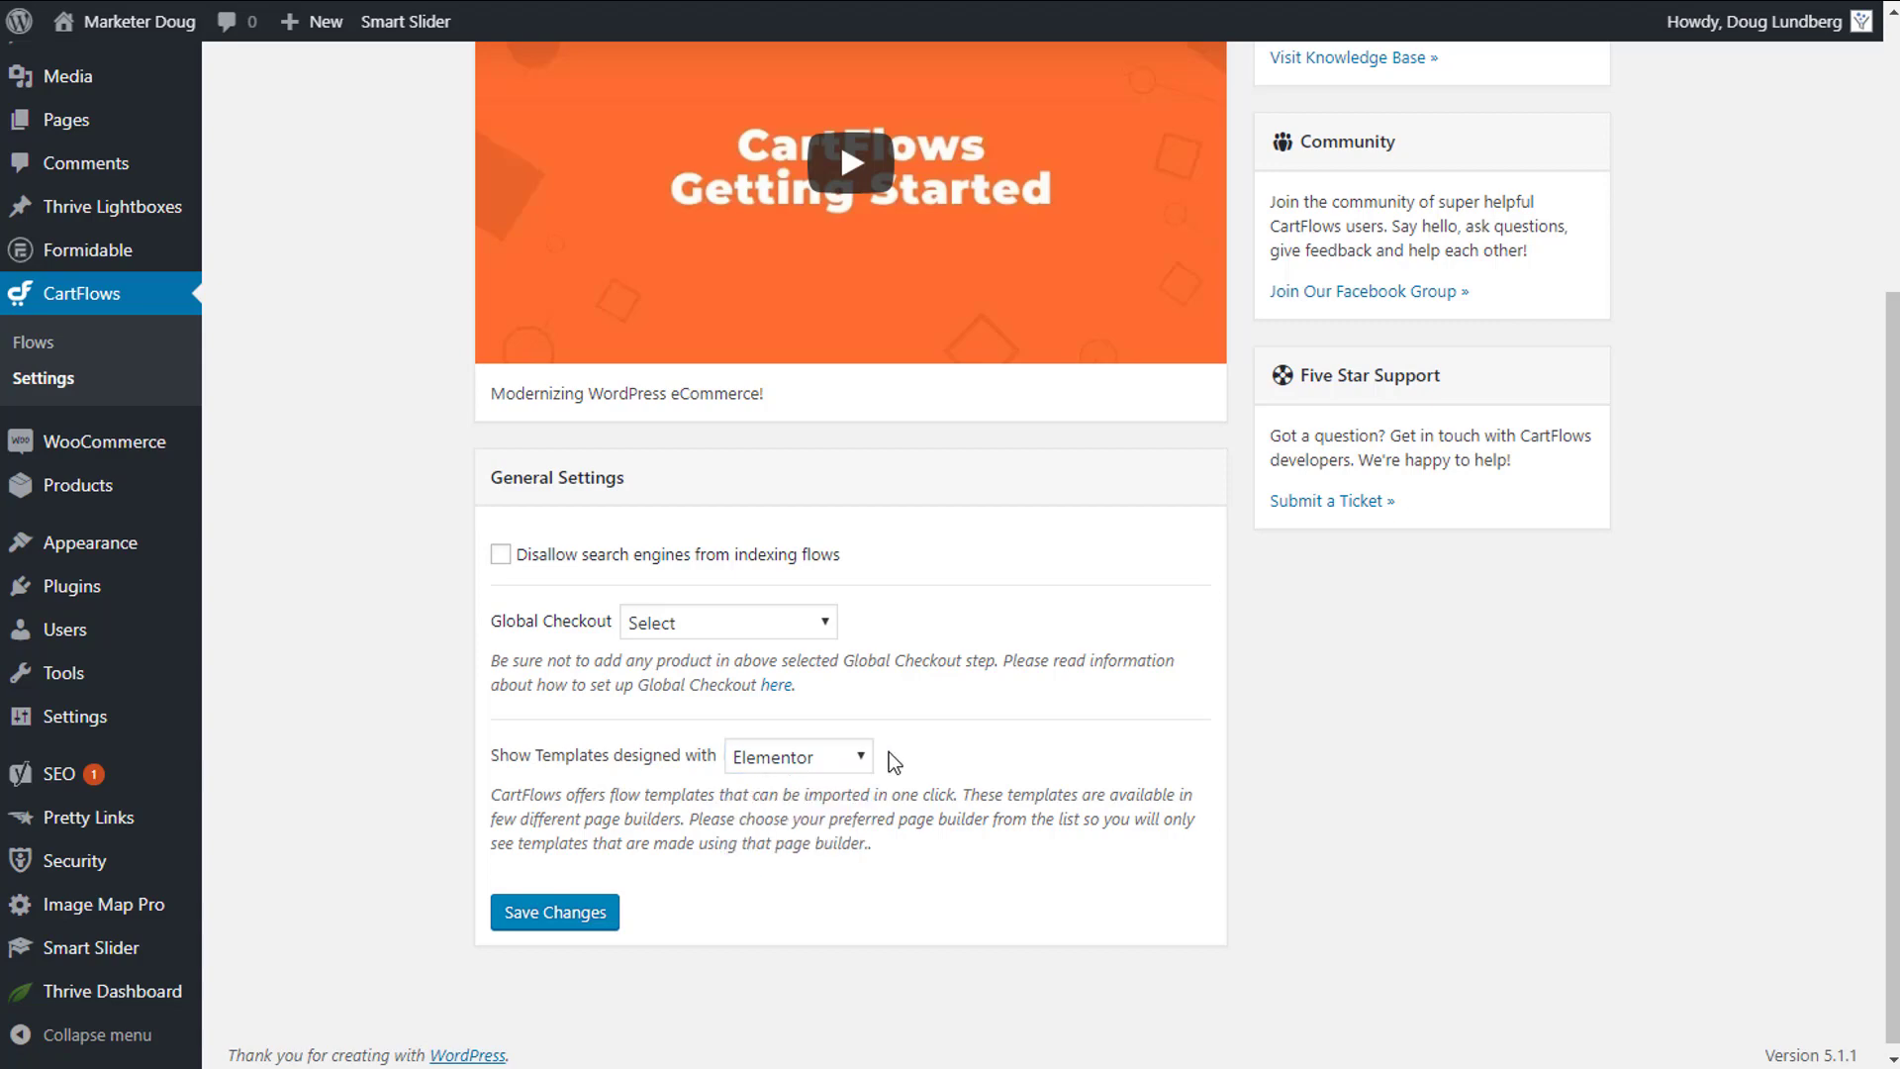
Return from the settings page to the CartFlows Flows list
{"action": "scroll", "coordinate": [869, 772], "scroll_direction": "up", "scroll_amount": 3}
{"action": "scroll", "coordinate": [860, 804], "scroll_direction": "down", "scroll_amount": 1}
{"action": "scroll", "coordinate": [990, 792], "scroll_direction": "up", "scroll_amount": 2}
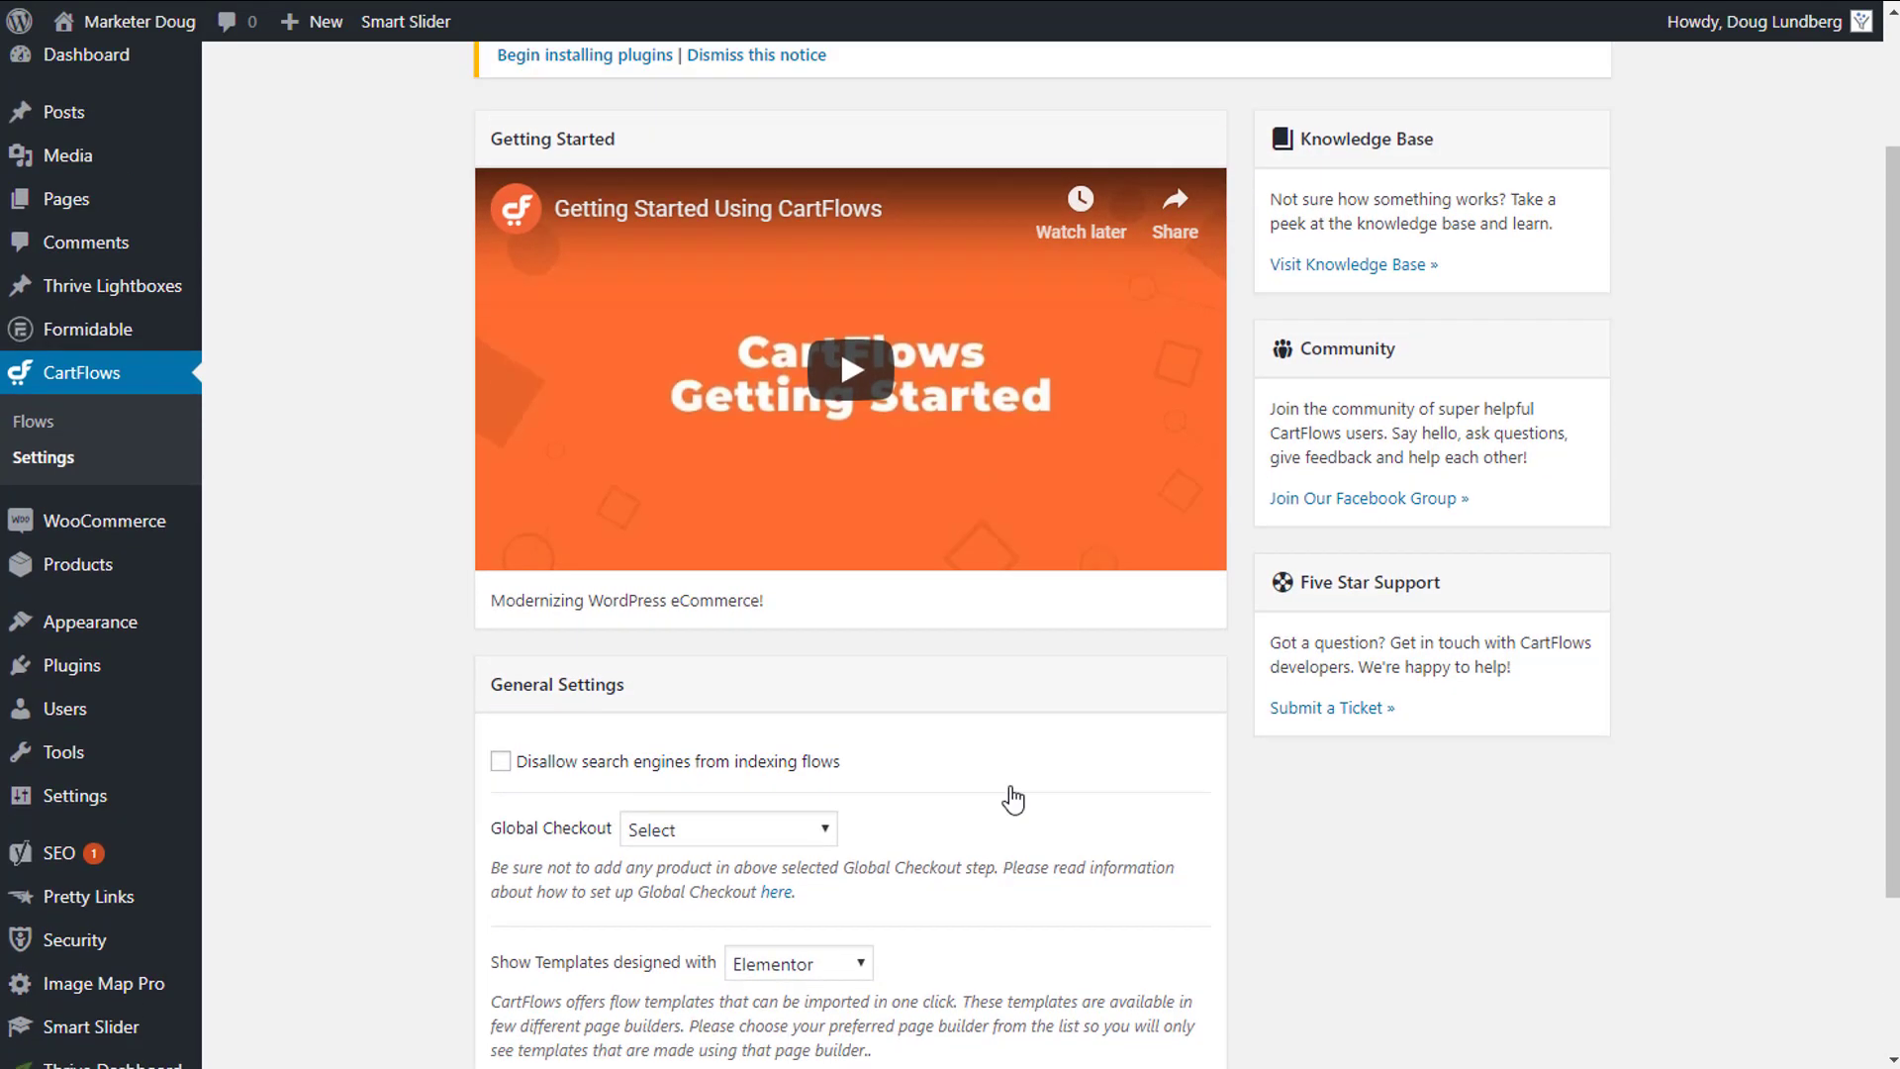
{"action": "scroll", "coordinate": [920, 883], "scroll_direction": "up", "scroll_amount": 1}
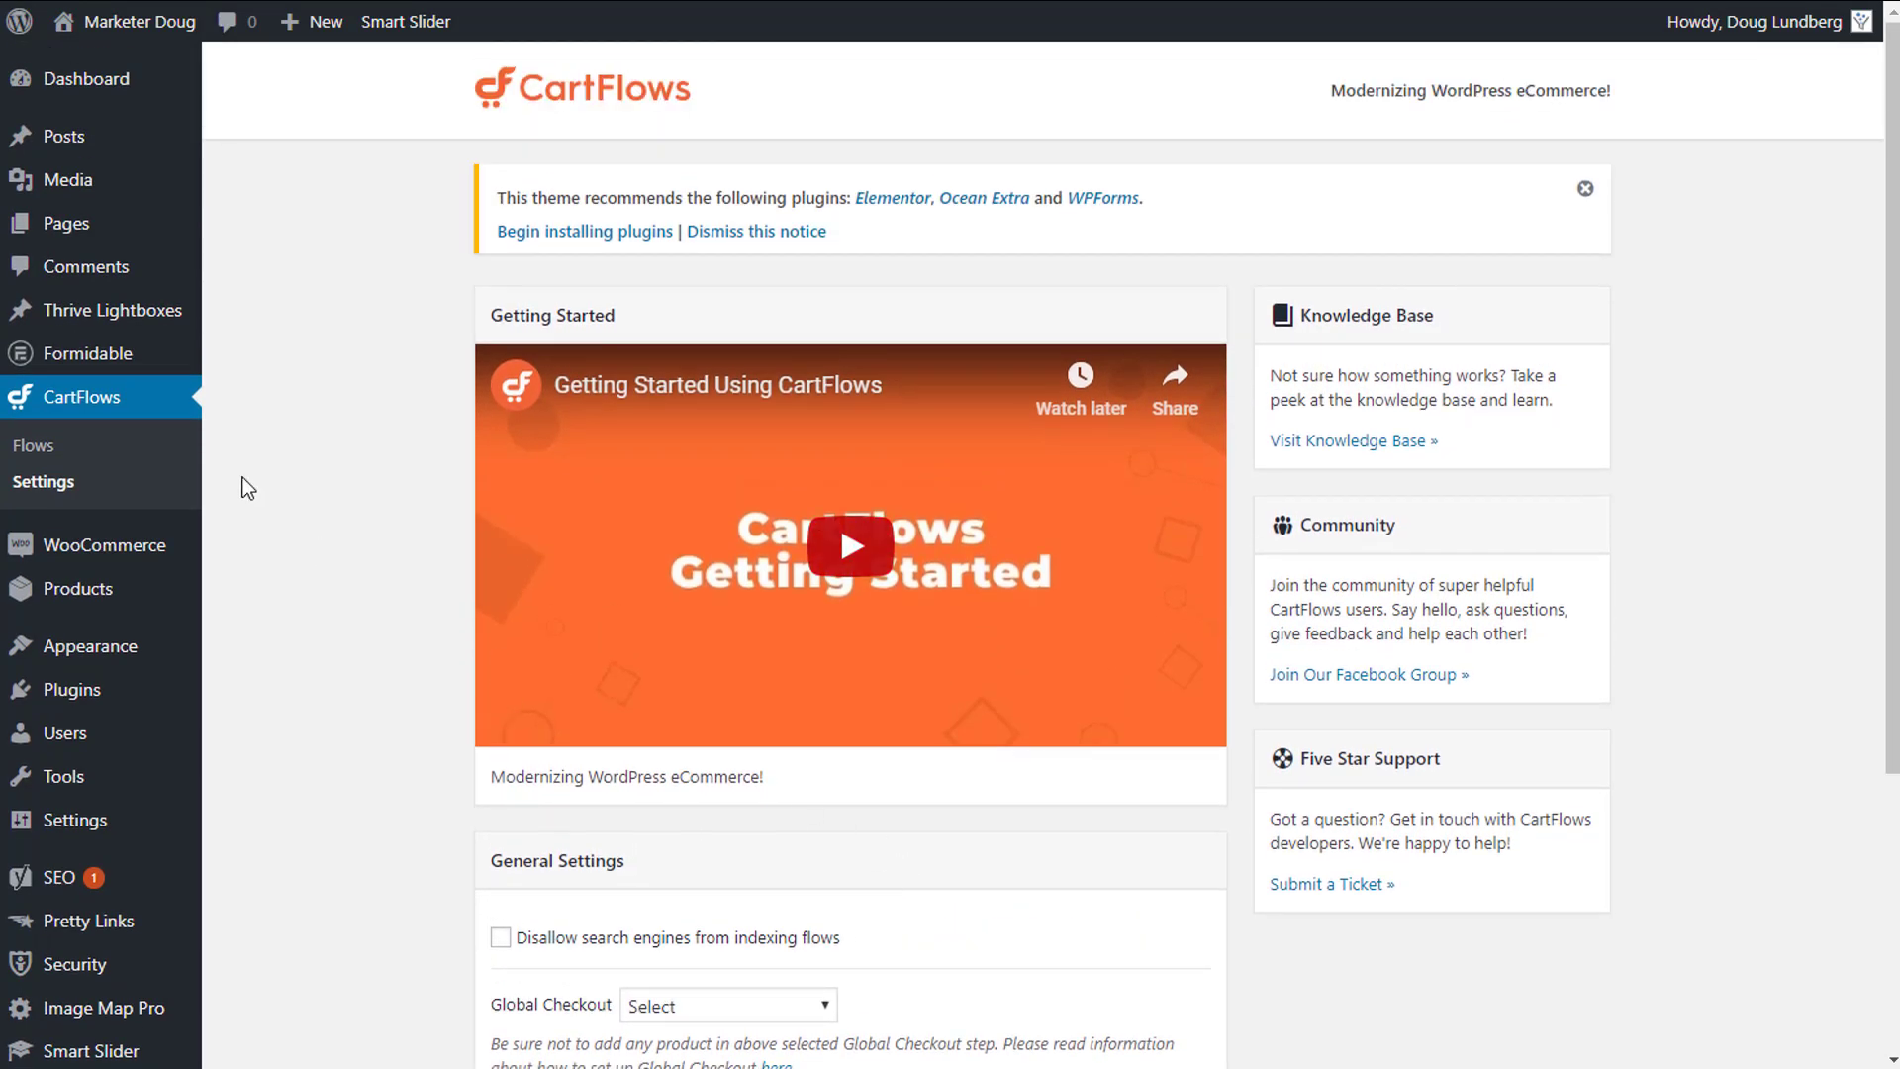
{"action": "left_click", "coordinate": [32, 445]}
Dismiss the theme plugin notice, preview the Flows Library's Create Your Own tab, and close it
{"action": "left_click", "coordinate": [33, 445]}
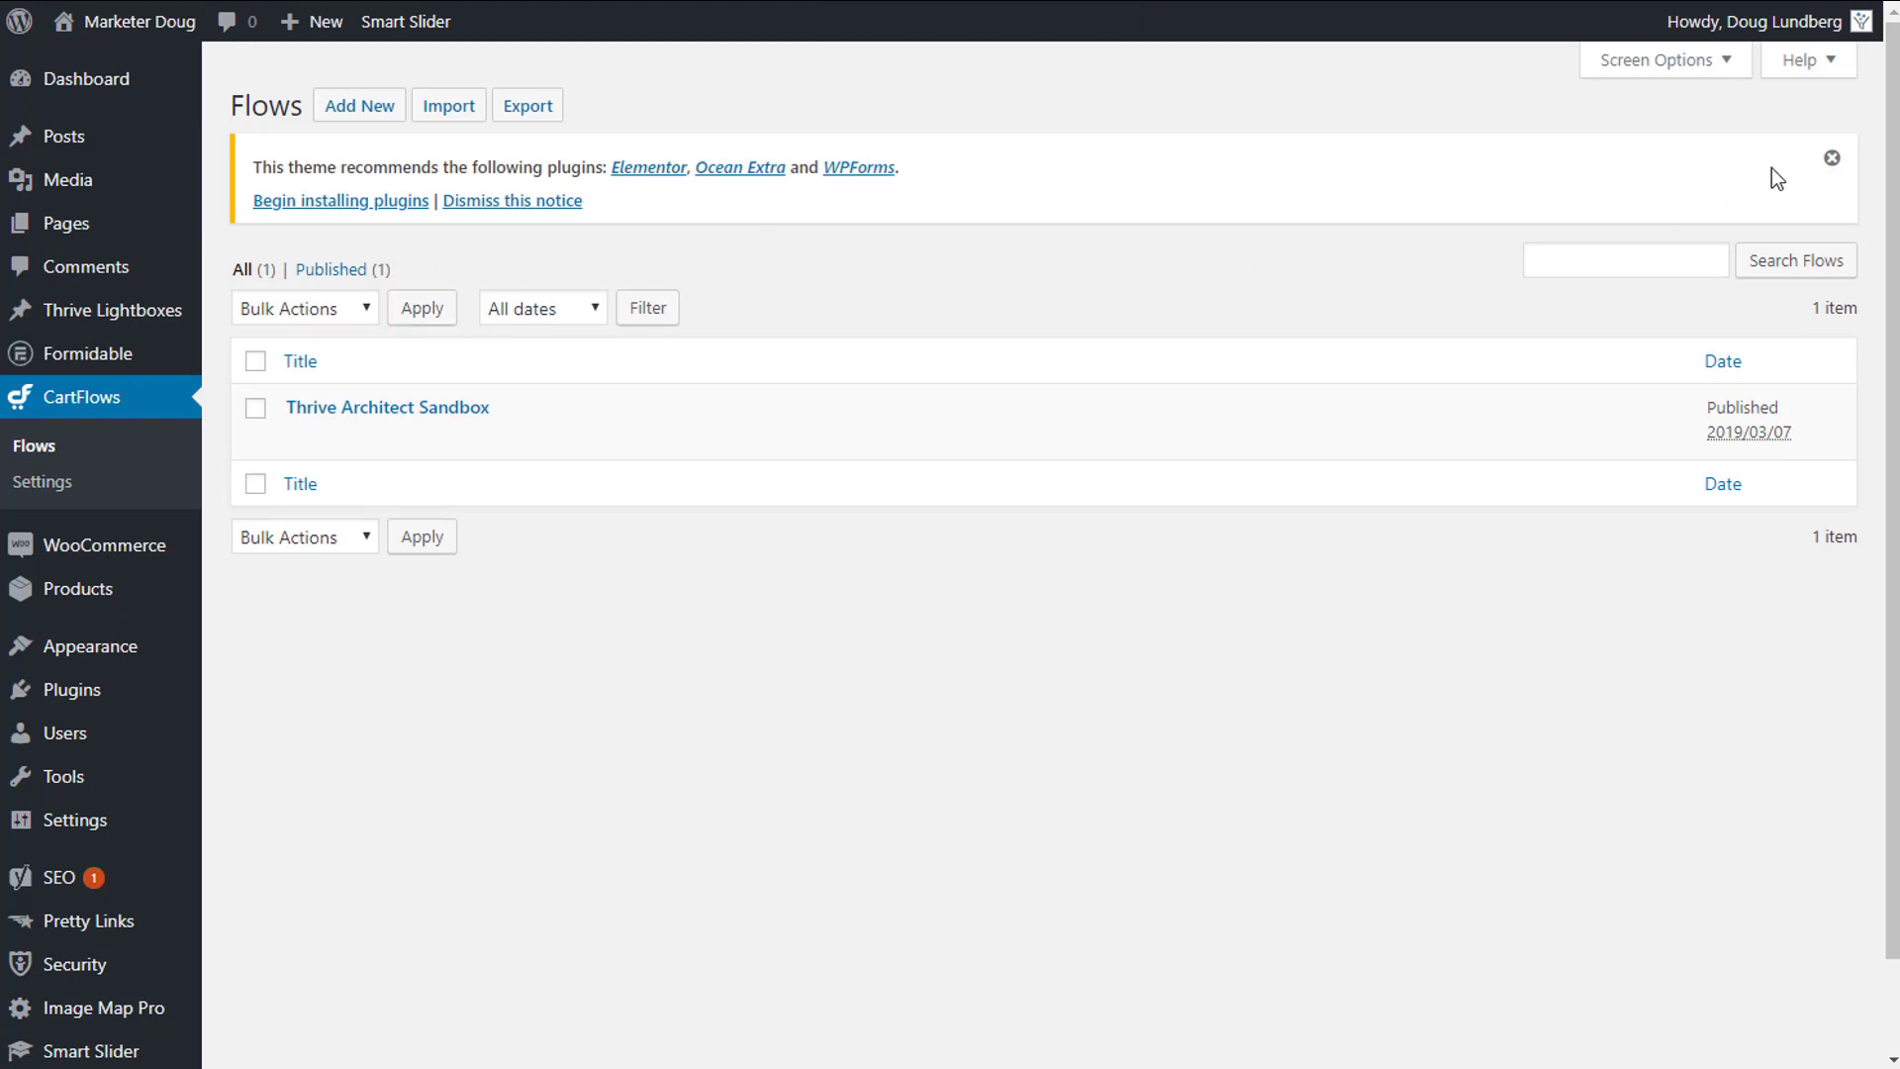
{"action": "left_click", "coordinate": [1832, 164]}
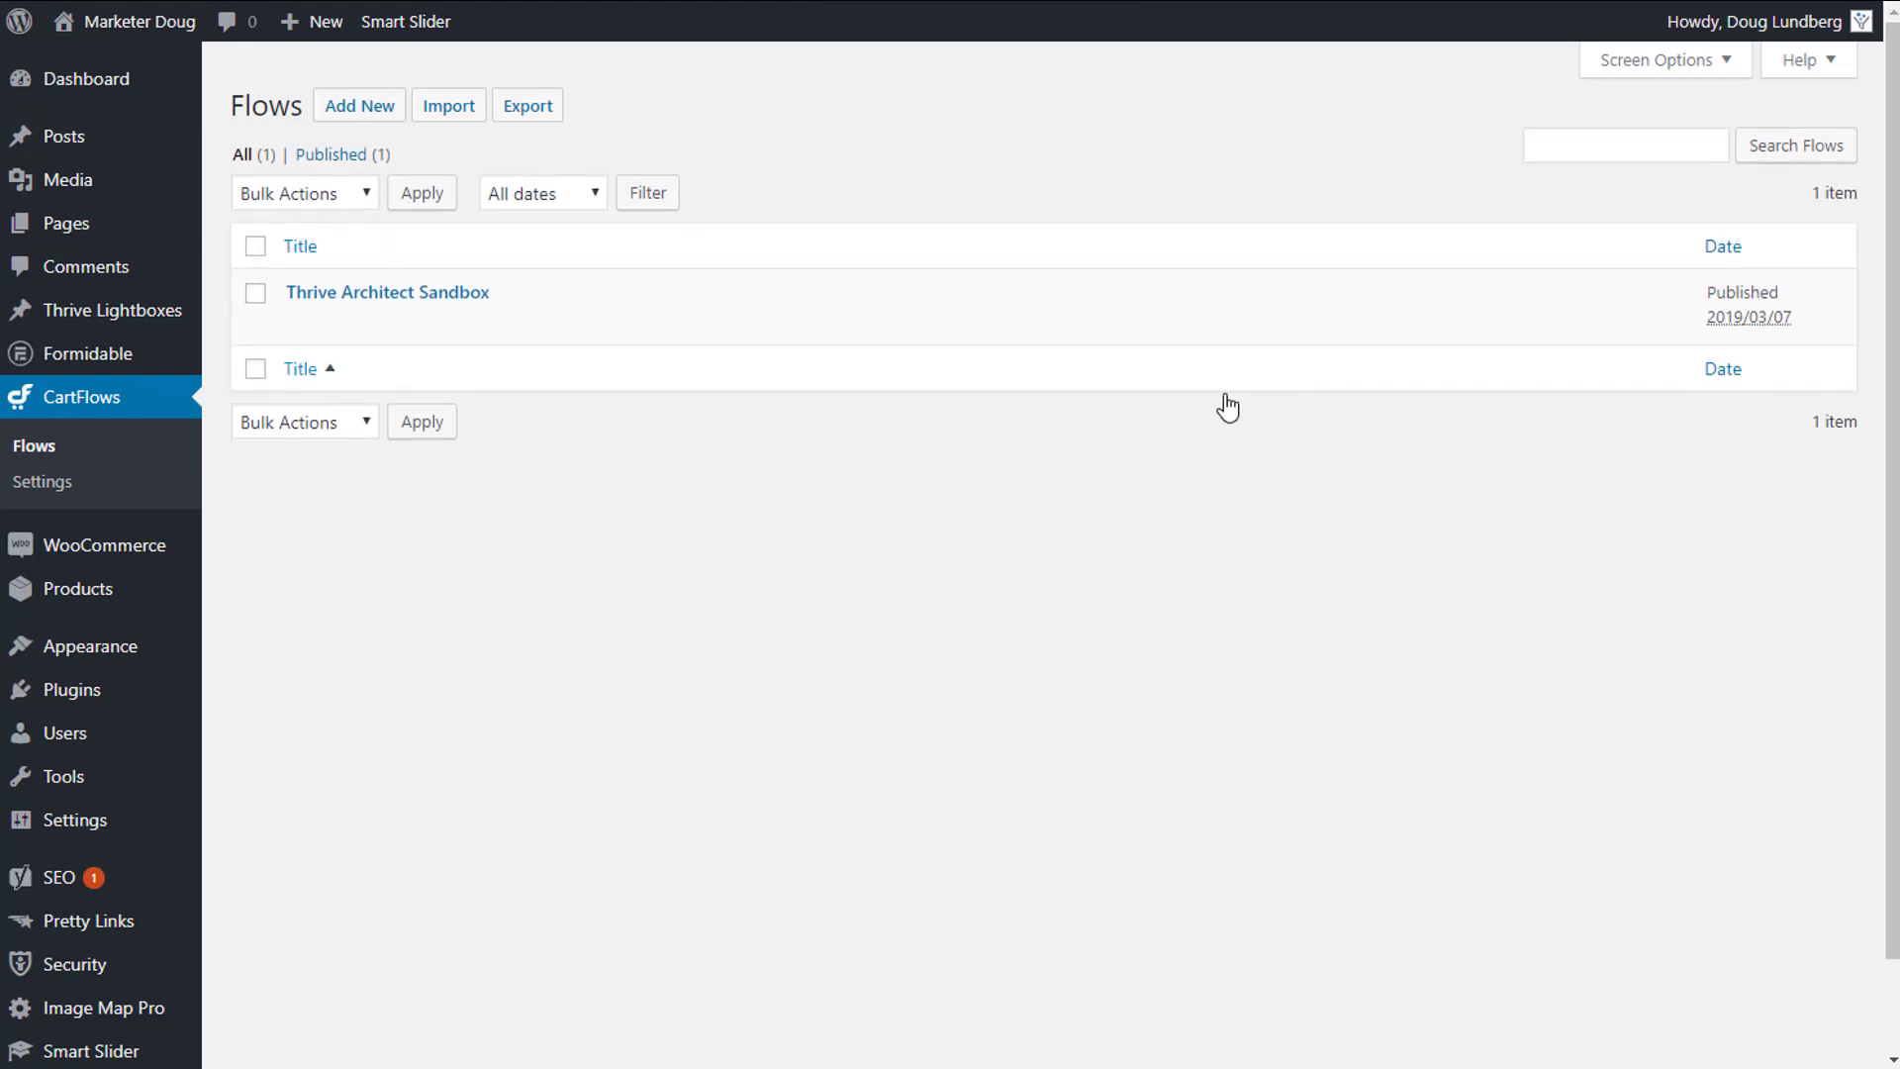
{"action": "left_click", "coordinate": [372, 110]}
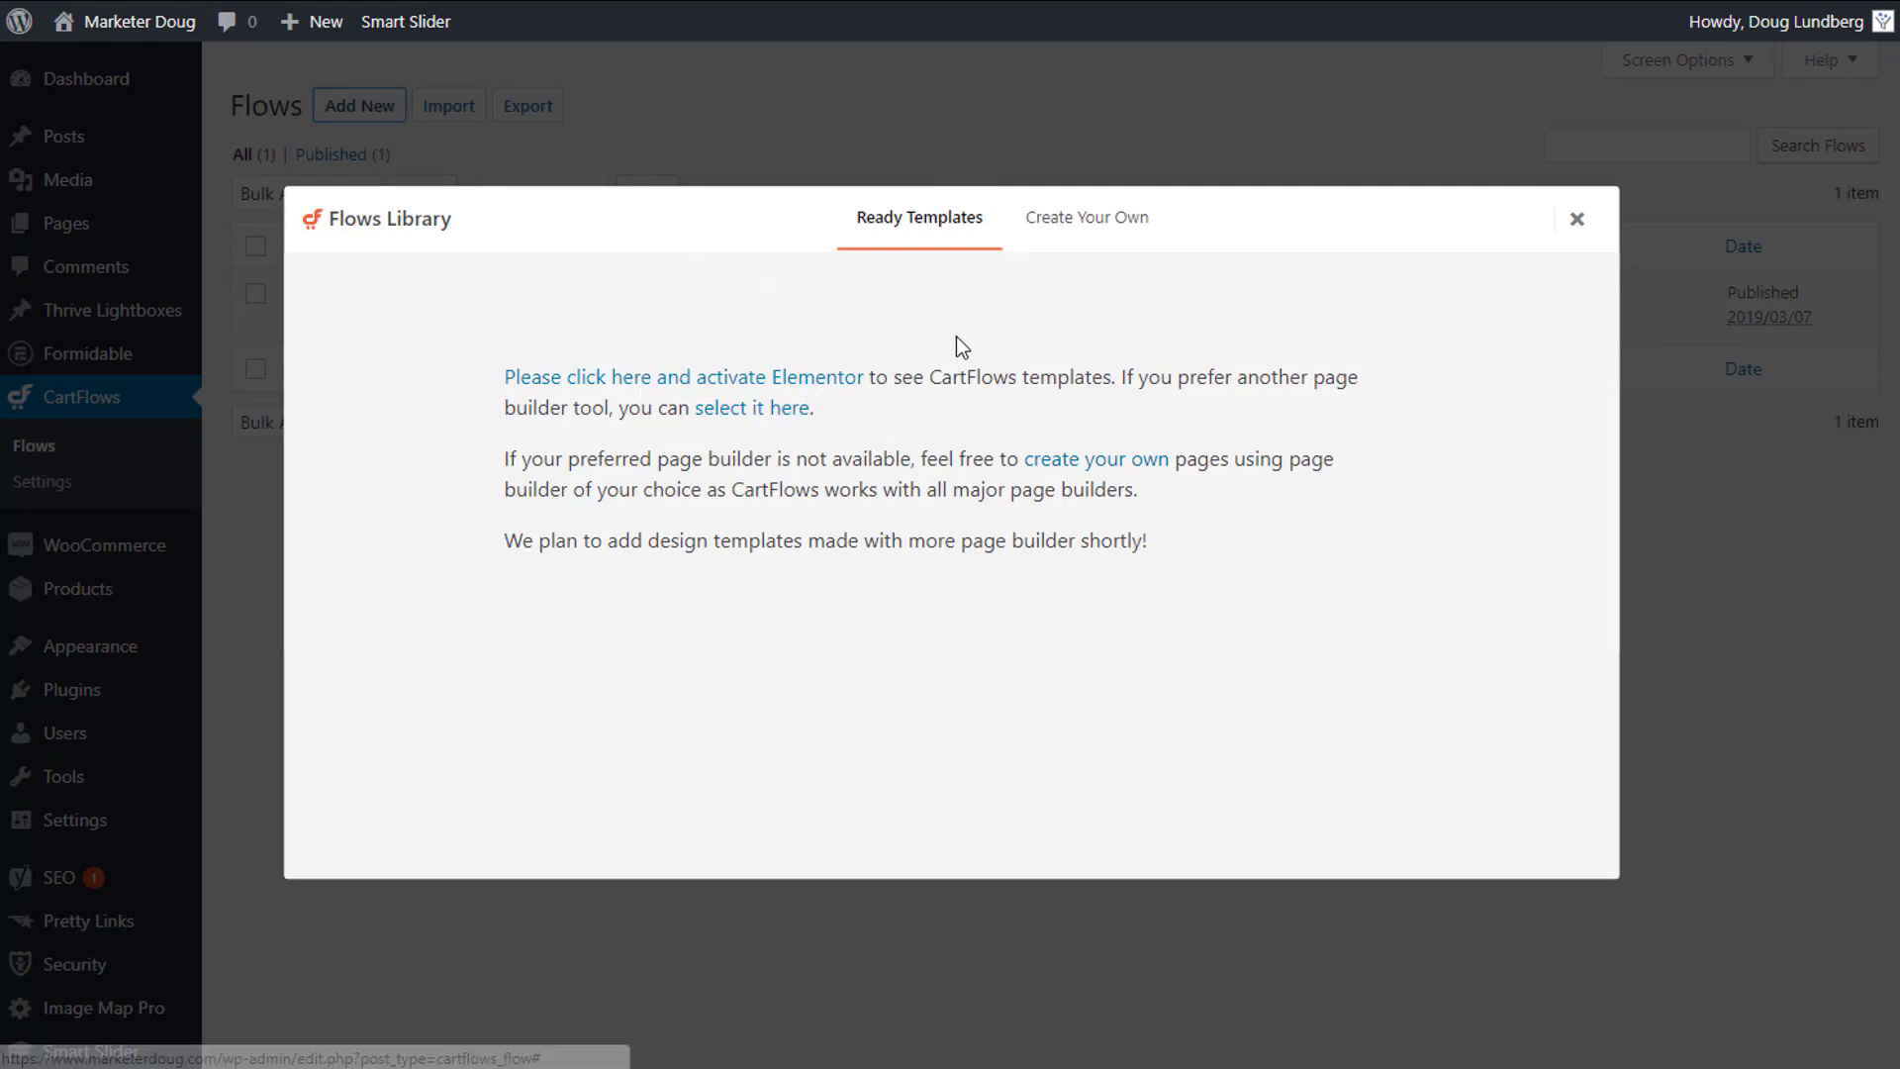
{"action": "left_click", "coordinate": [1095, 222]}
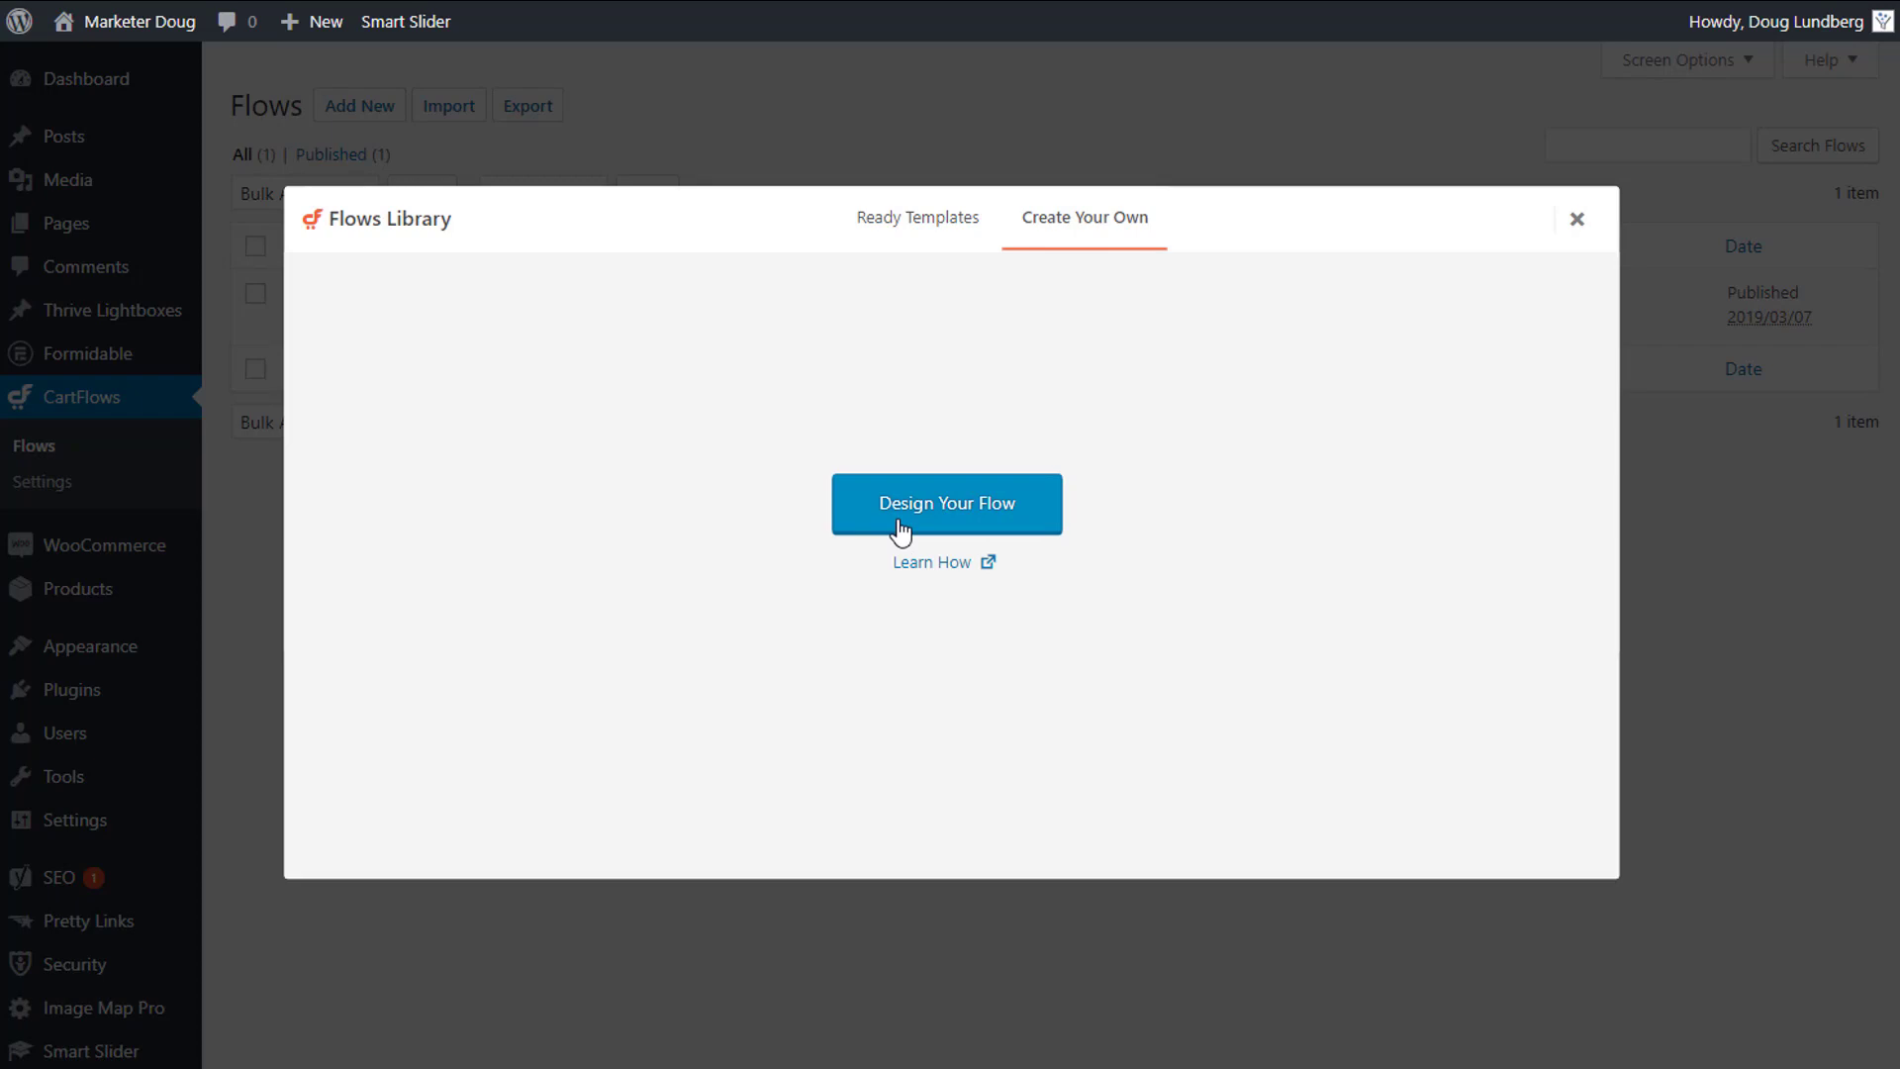
{"action": "left_click", "coordinate": [1578, 217]}
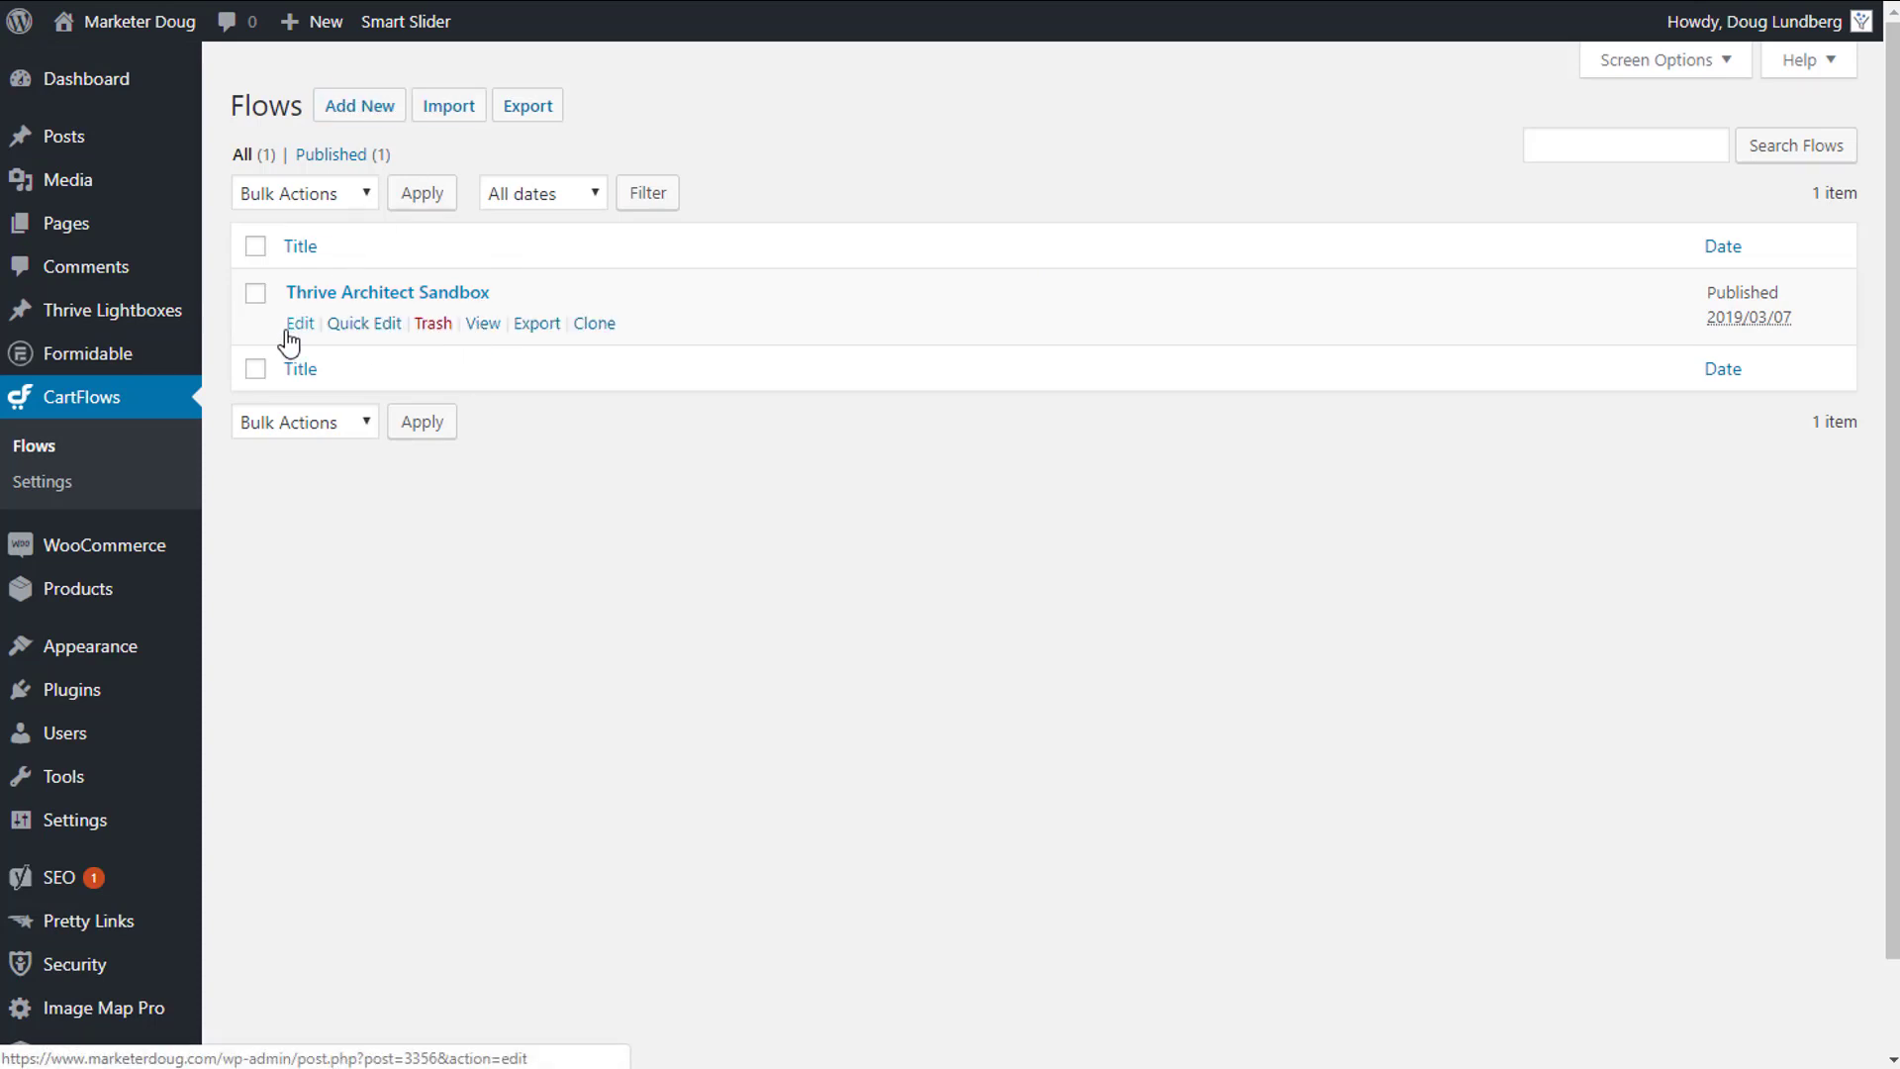
Open the Edit Flow screen for the Thrive Architect Sandbox flow
{"action": "left_click", "coordinate": [300, 324]}
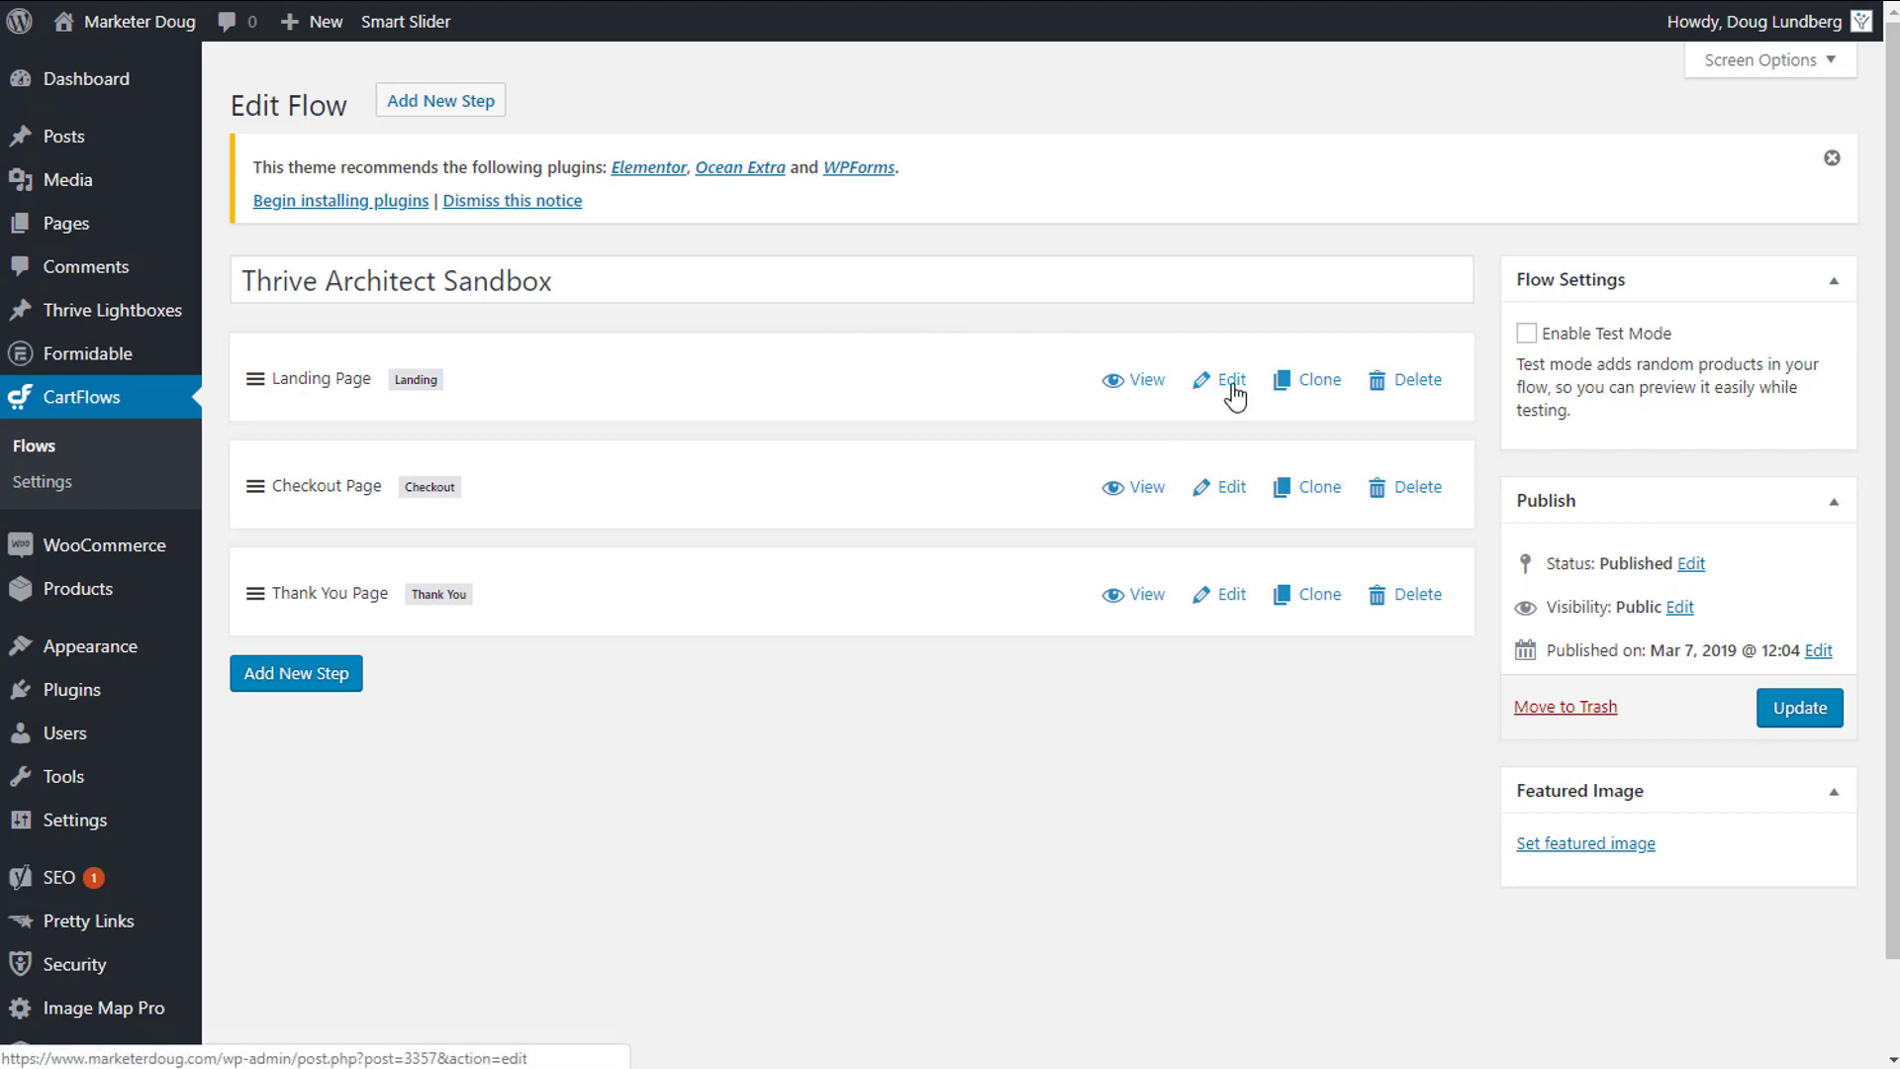
Edit the Landing Page step and inspect its Next Step Link URL in Landing Page Settings
{"action": "left_click", "coordinate": [1193, 488]}
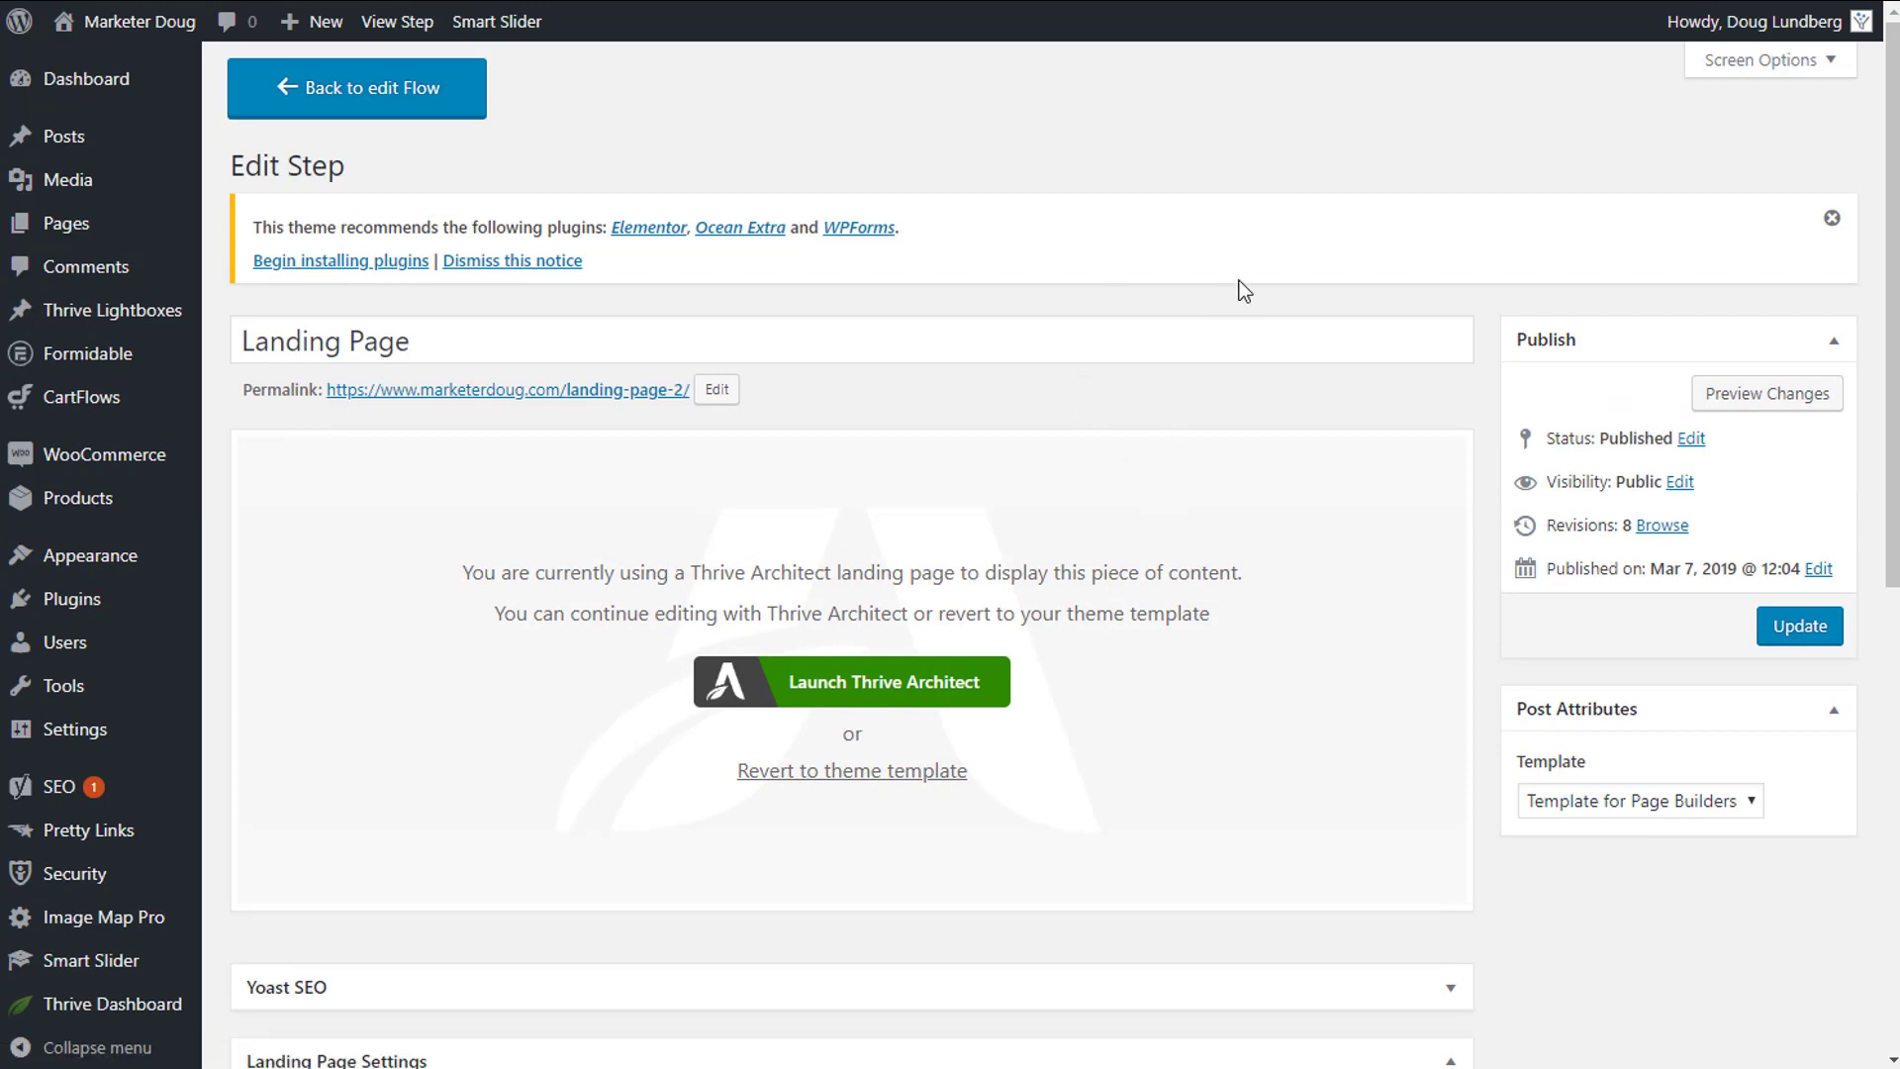
{"action": "scroll", "coordinate": [1237, 453], "scroll_direction": "down", "scroll_amount": 1}
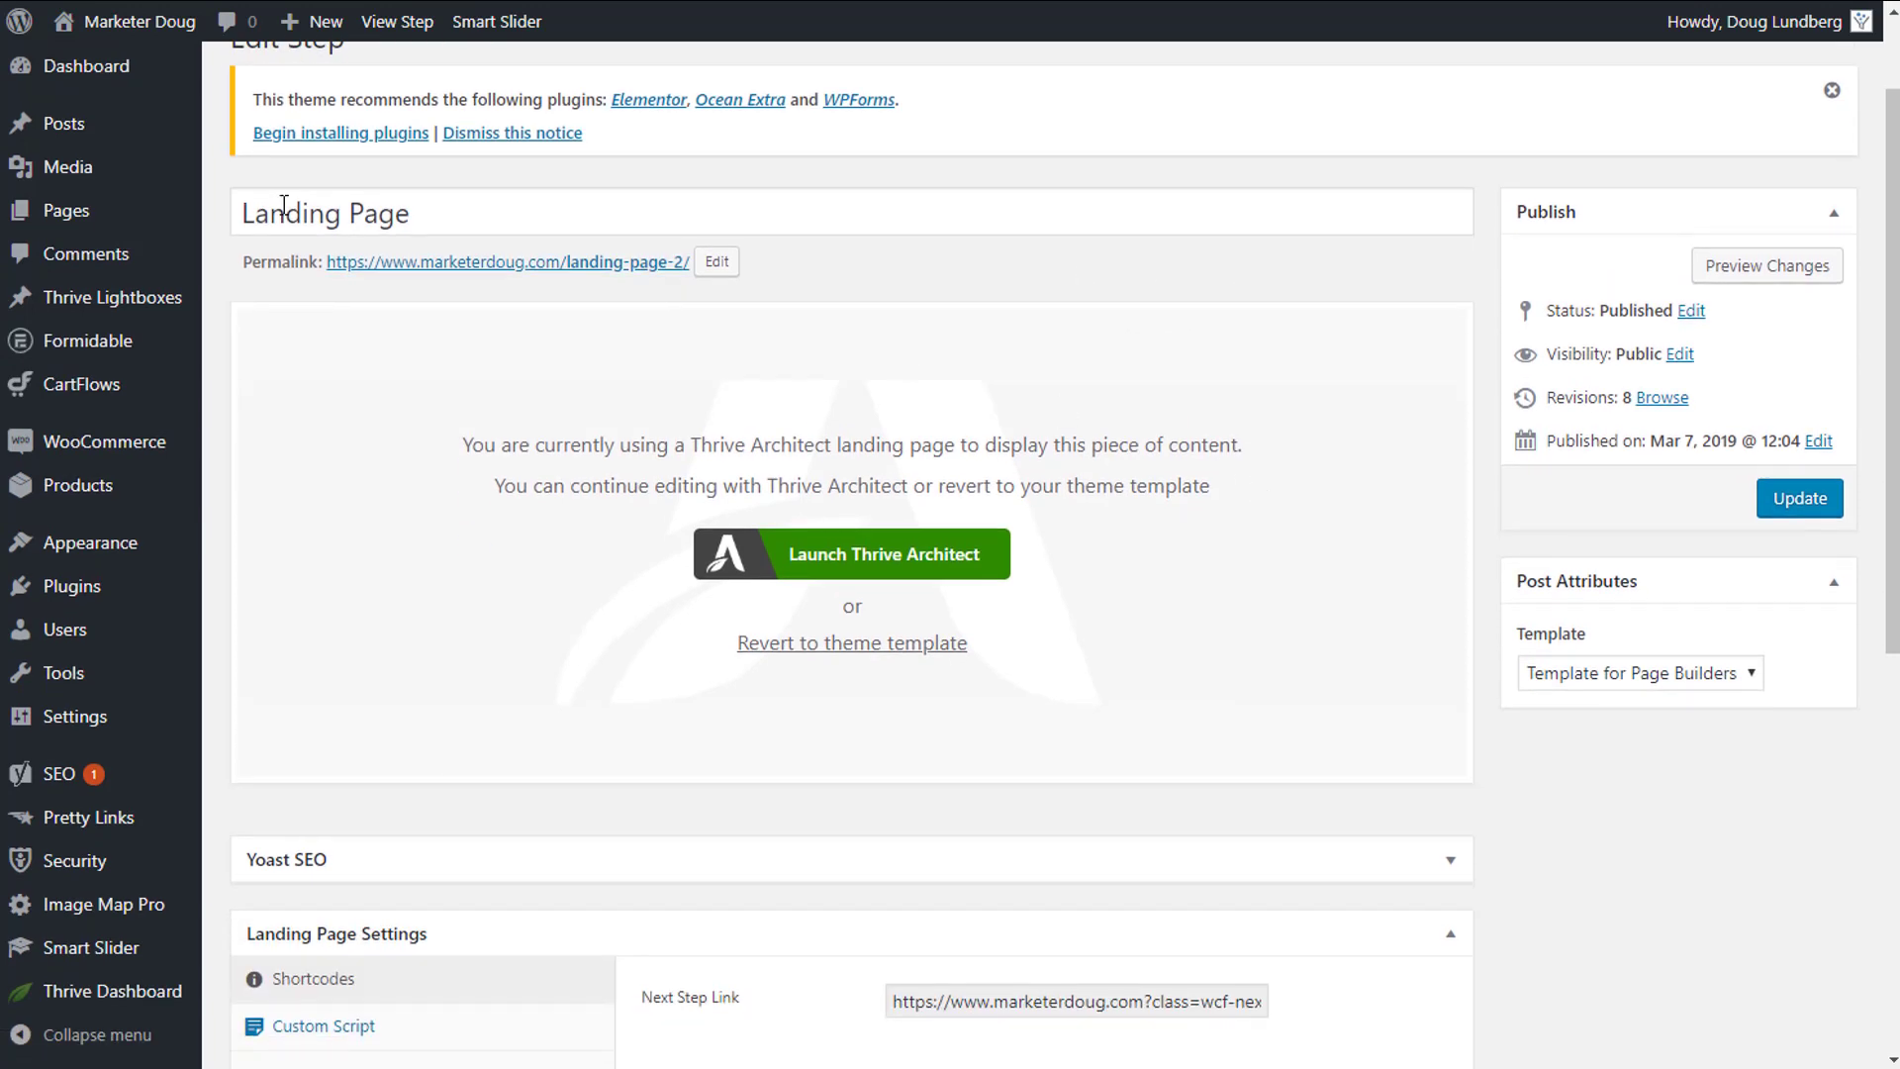
{"action": "scroll", "coordinate": [903, 599], "scroll_direction": "down", "scroll_amount": 4}
{"action": "scroll", "coordinate": [959, 590], "scroll_direction": "up", "scroll_amount": 3}
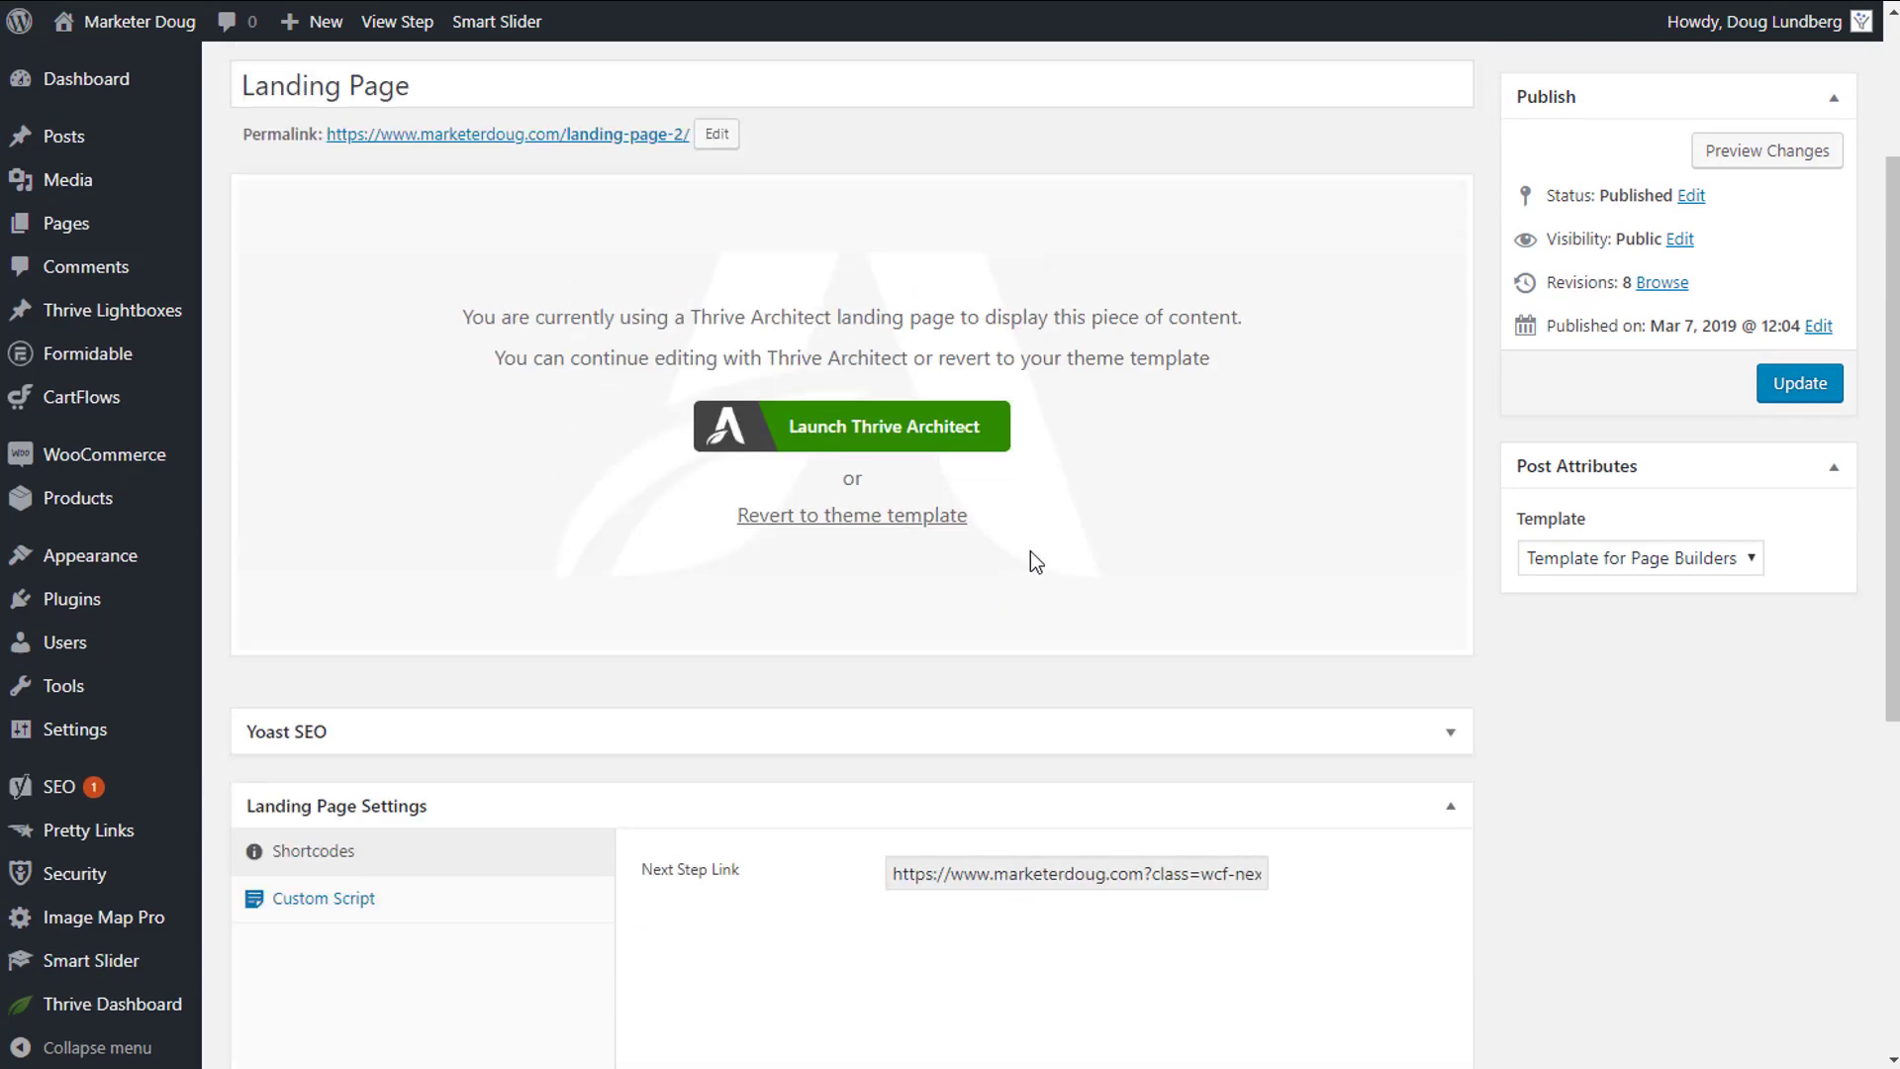
{"action": "scroll", "coordinate": [916, 663], "scroll_direction": "down", "scroll_amount": 5}
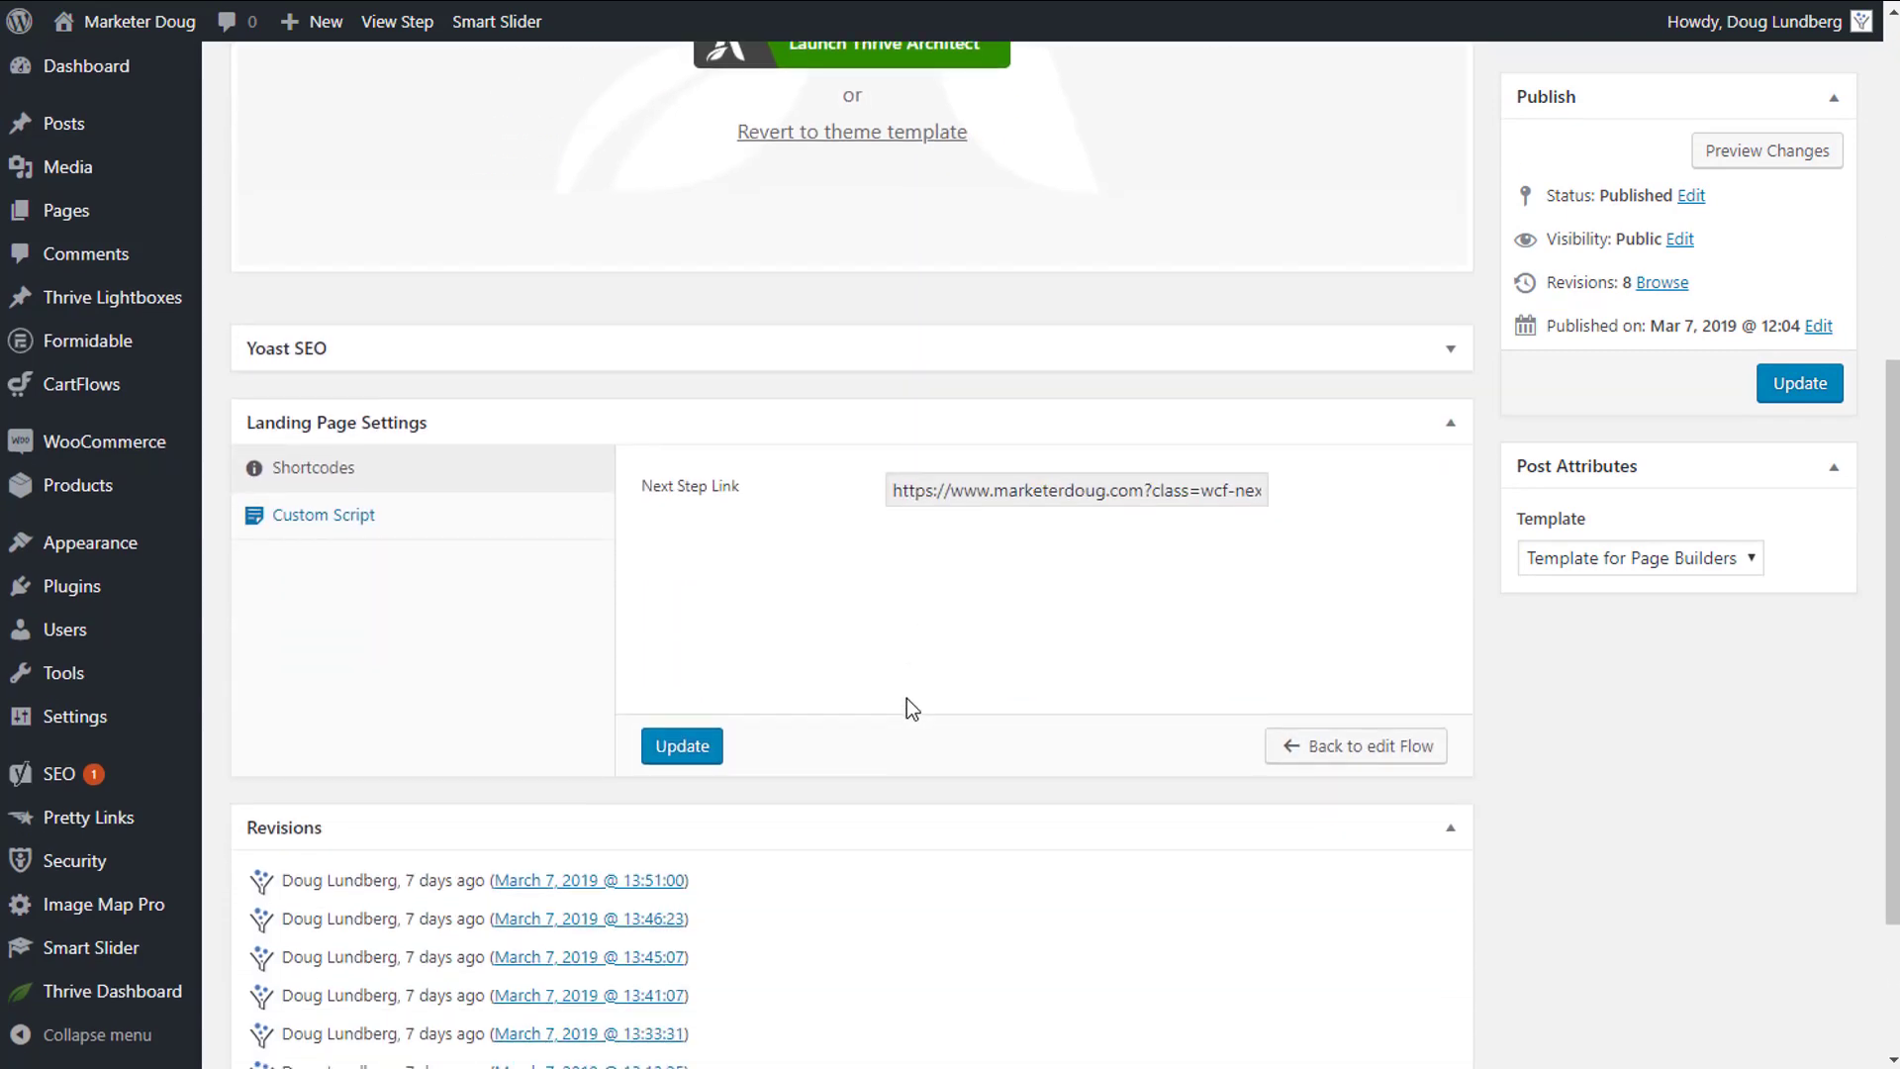
{"action": "scroll", "coordinate": [757, 567], "scroll_direction": "up", "scroll_amount": 3}
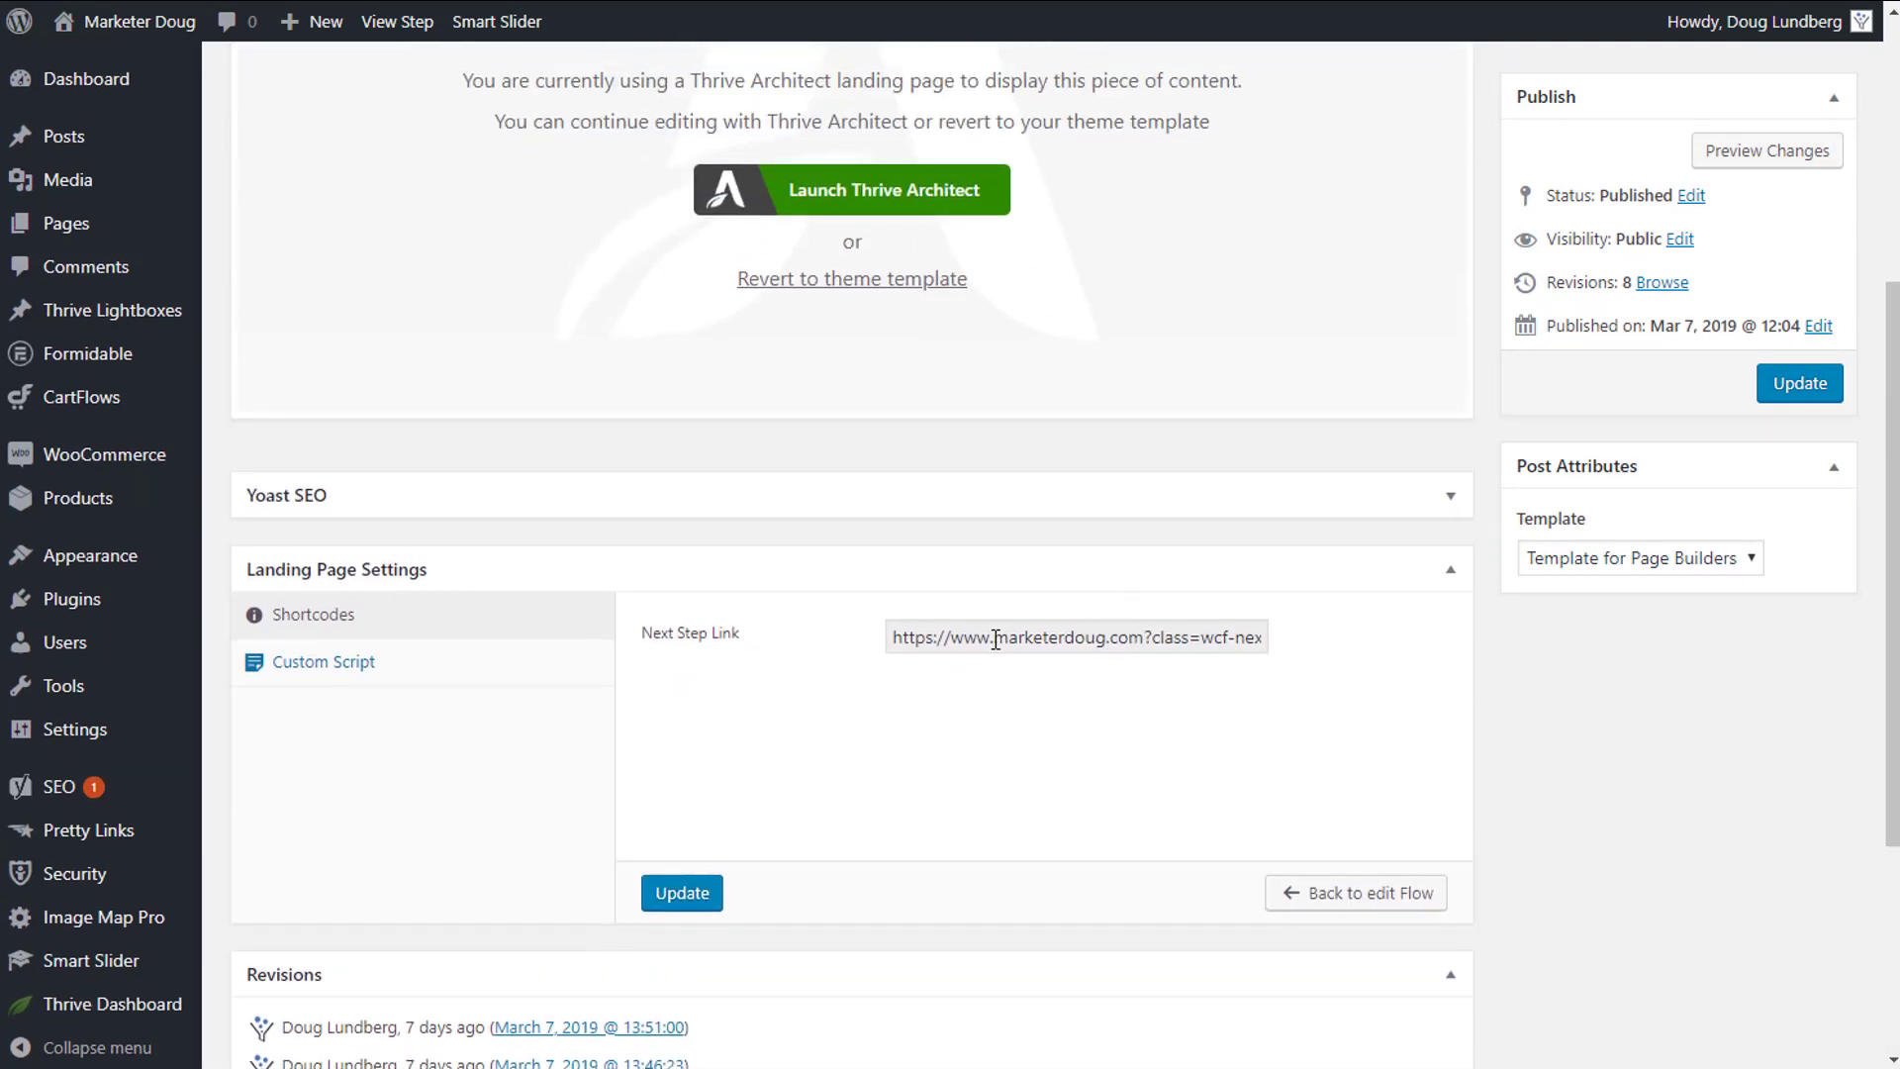
{"action": "left_click", "coordinate": [996, 638]}
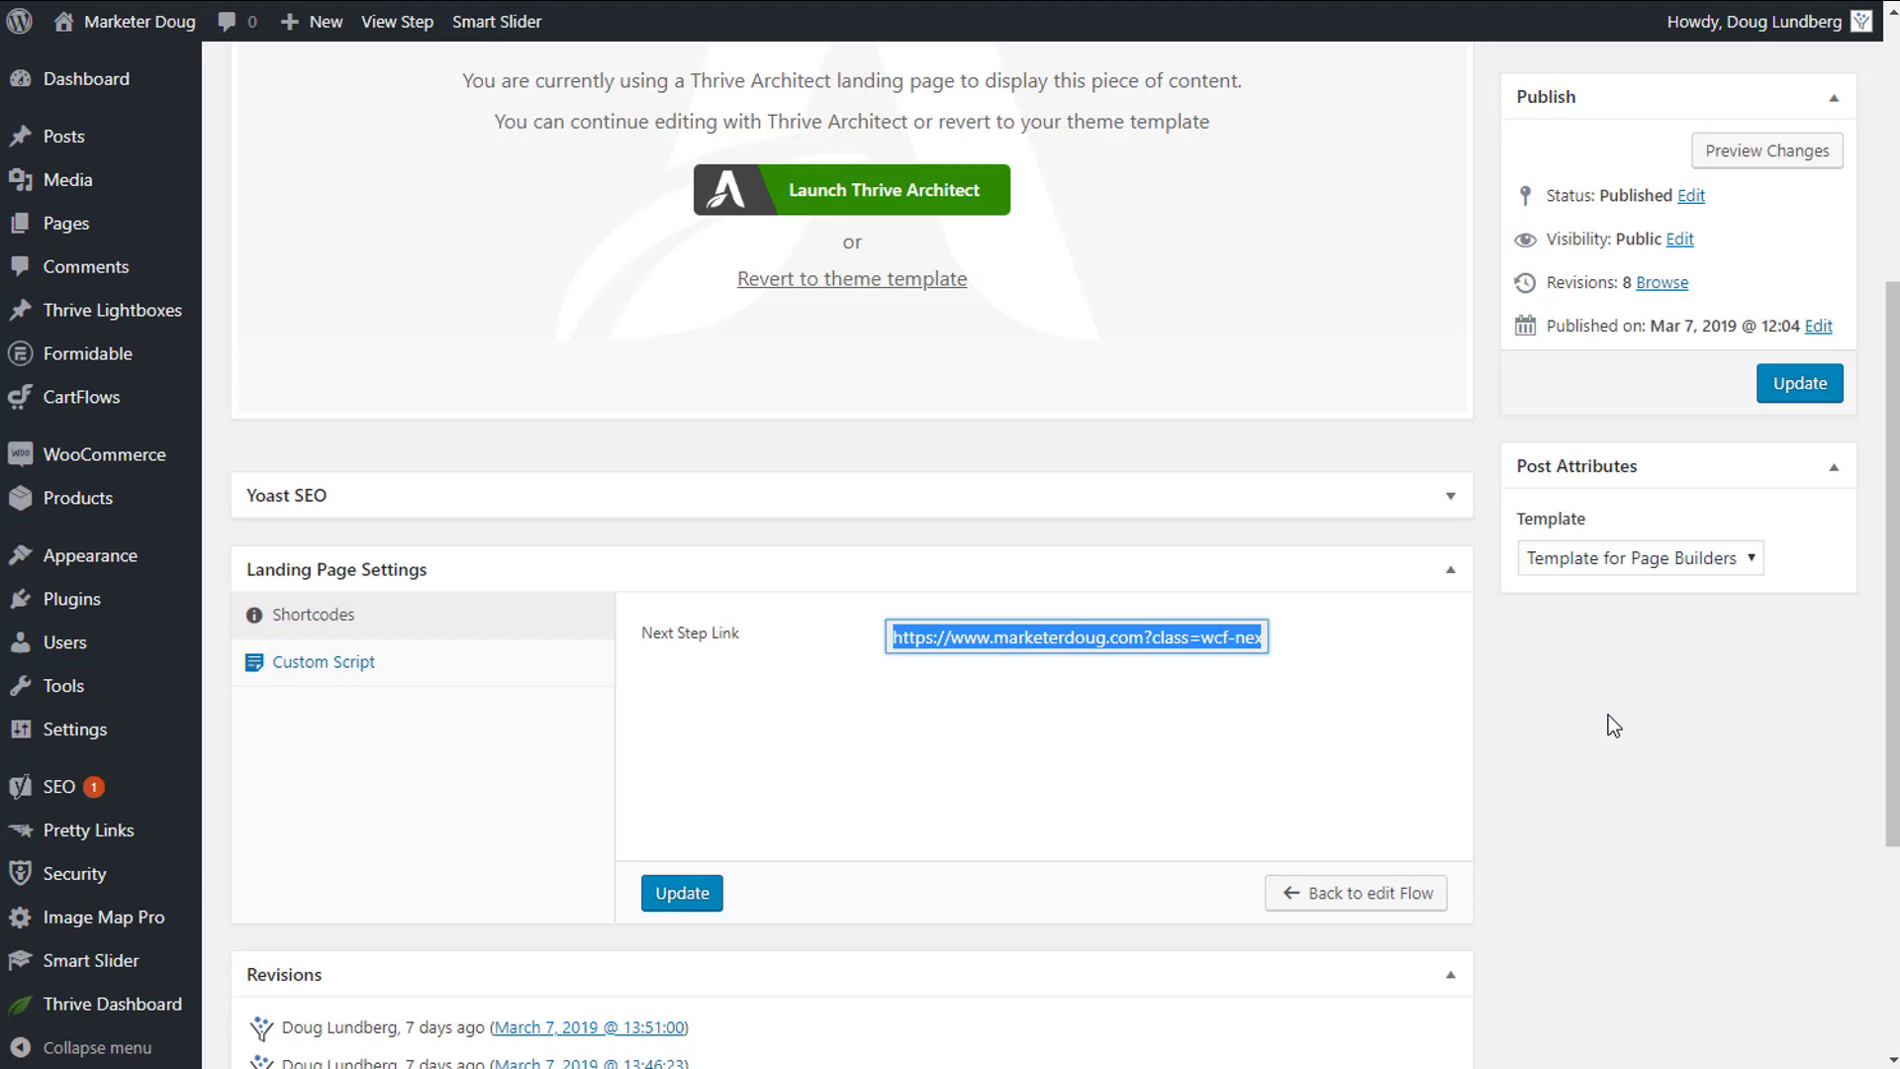
{"action": "left_click", "coordinate": [1281, 699]}
{"action": "left_click", "coordinate": [1557, 711]}
{"action": "scroll", "coordinate": [1126, 264], "scroll_direction": "up", "scroll_amount": 3}
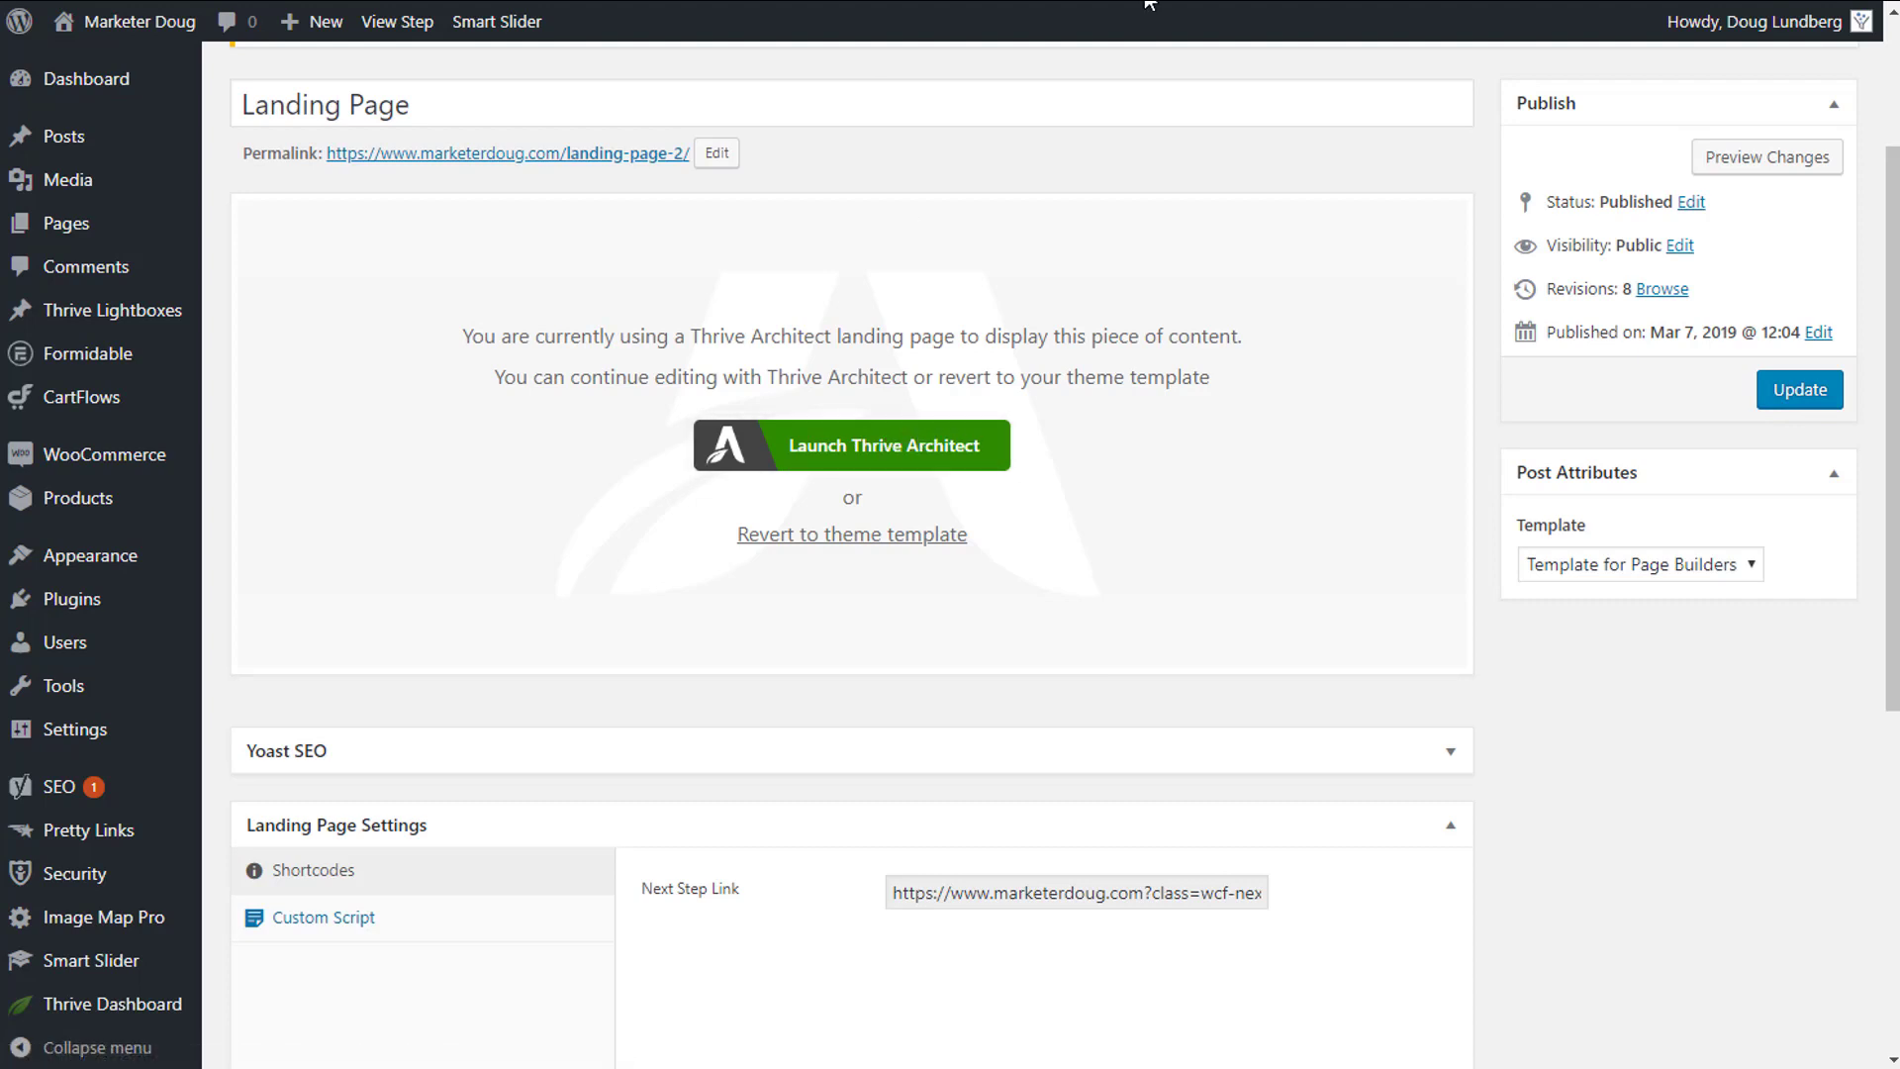
Launch Thrive Architect on the landing page, collapse the left sidebar, and briefly view the Elements panel
{"action": "left_click", "coordinate": [976, 442]}
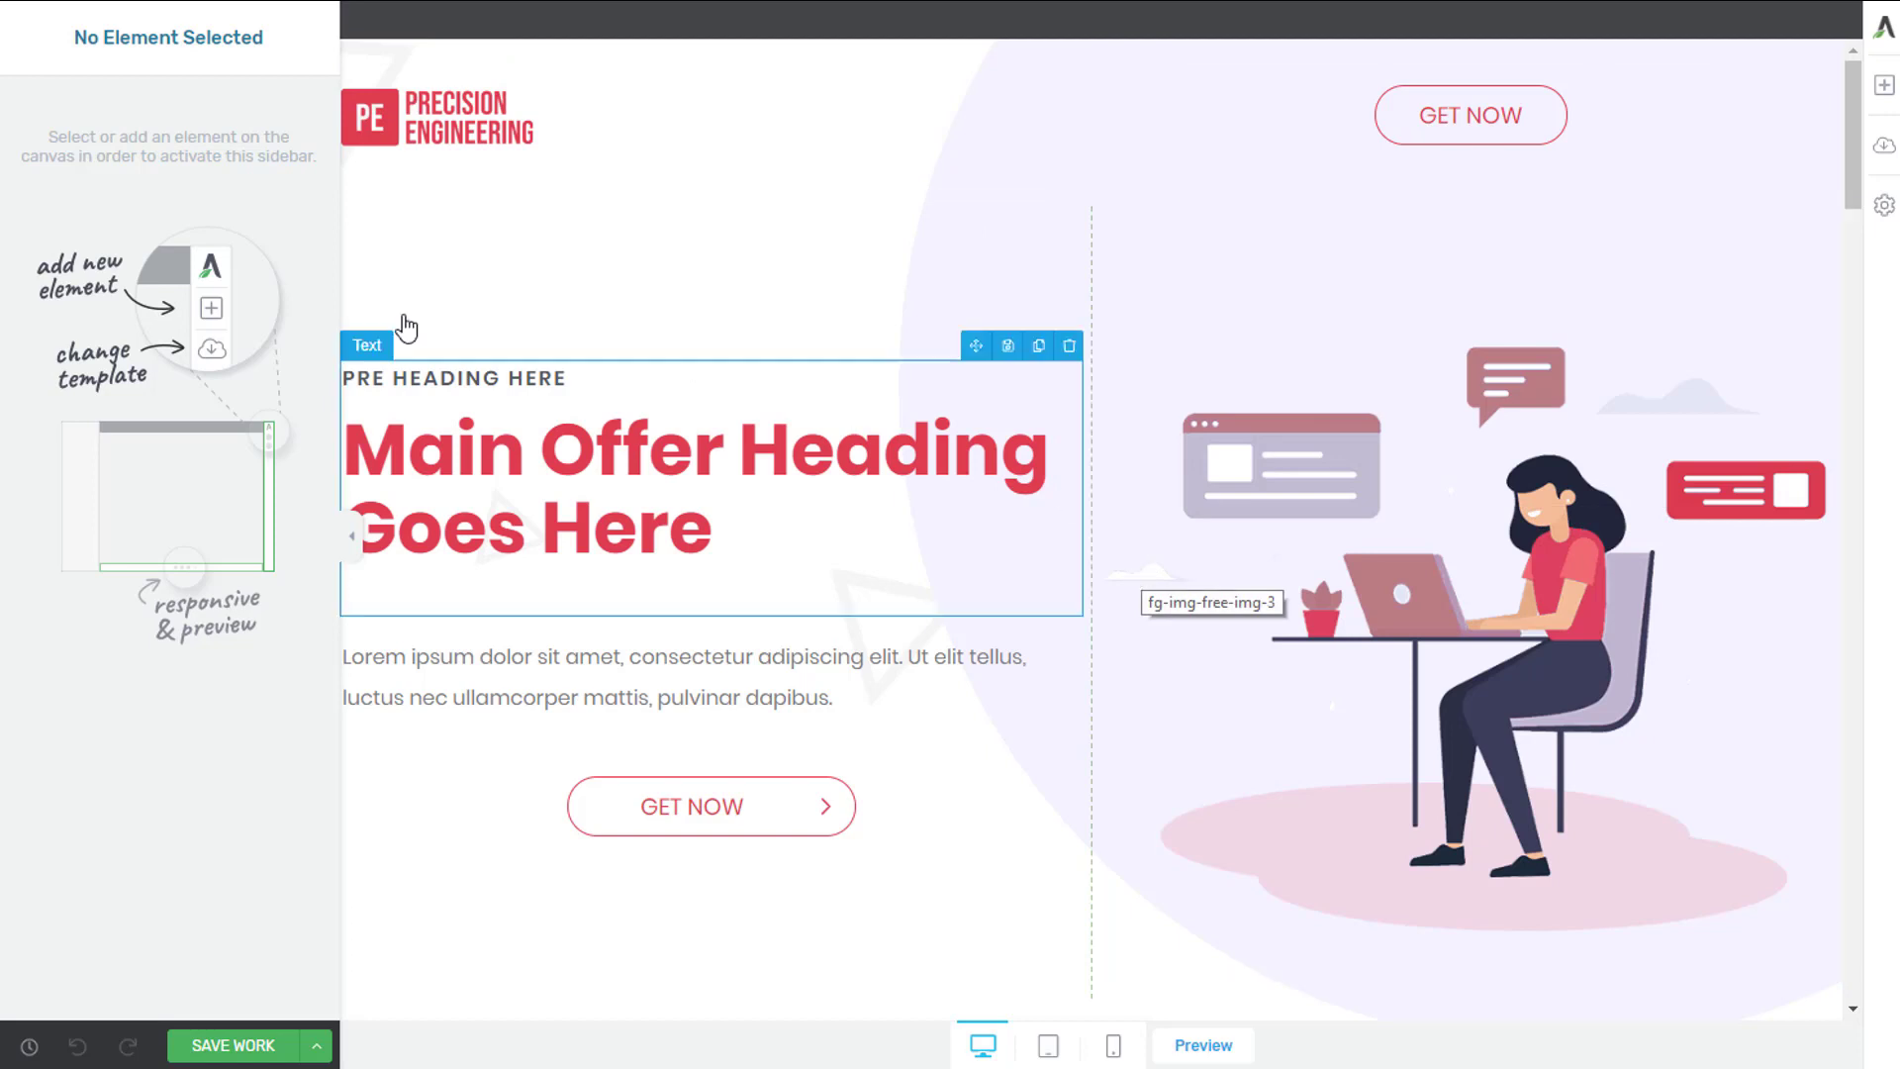
{"action": "left_click", "coordinate": [351, 536]}
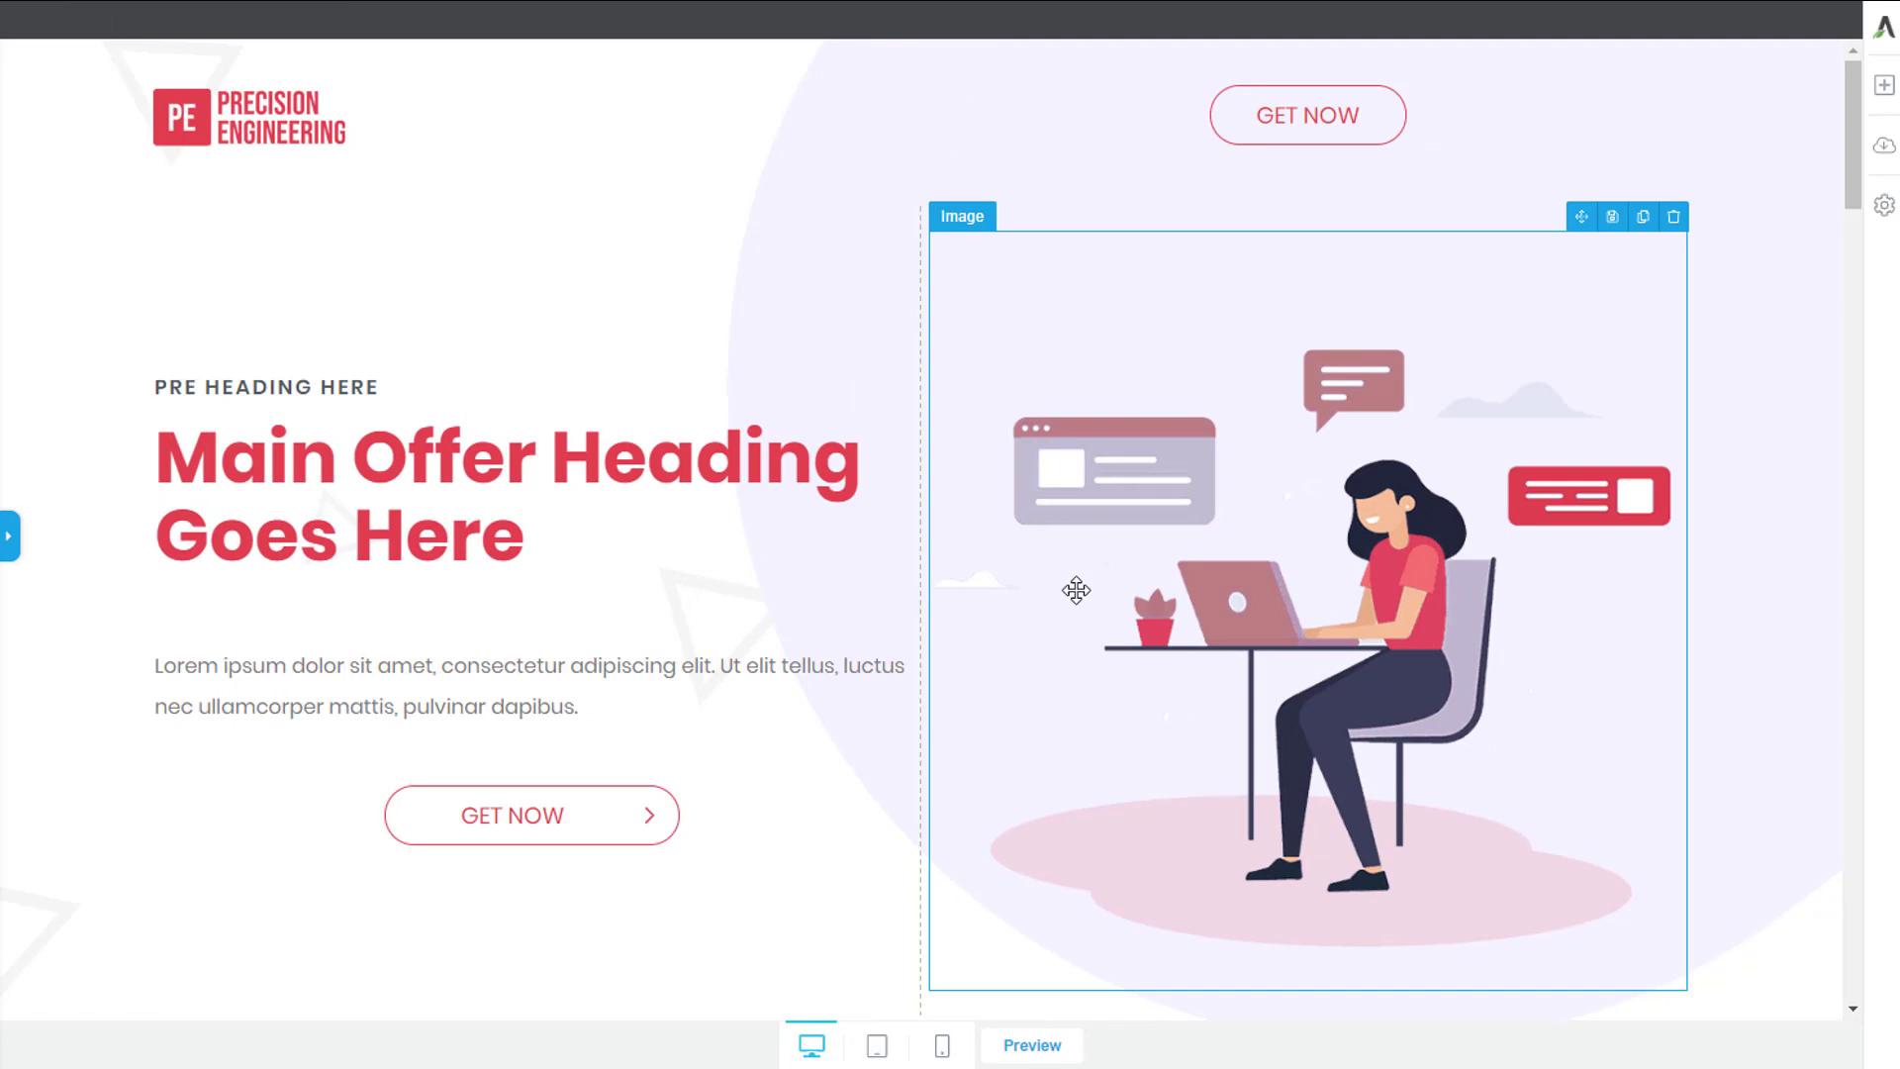
{"action": "scroll", "coordinate": [1062, 454], "scroll_direction": "down", "scroll_amount": 5}
{"action": "scroll", "coordinate": [1062, 454], "scroll_direction": "down", "scroll_amount": 10}
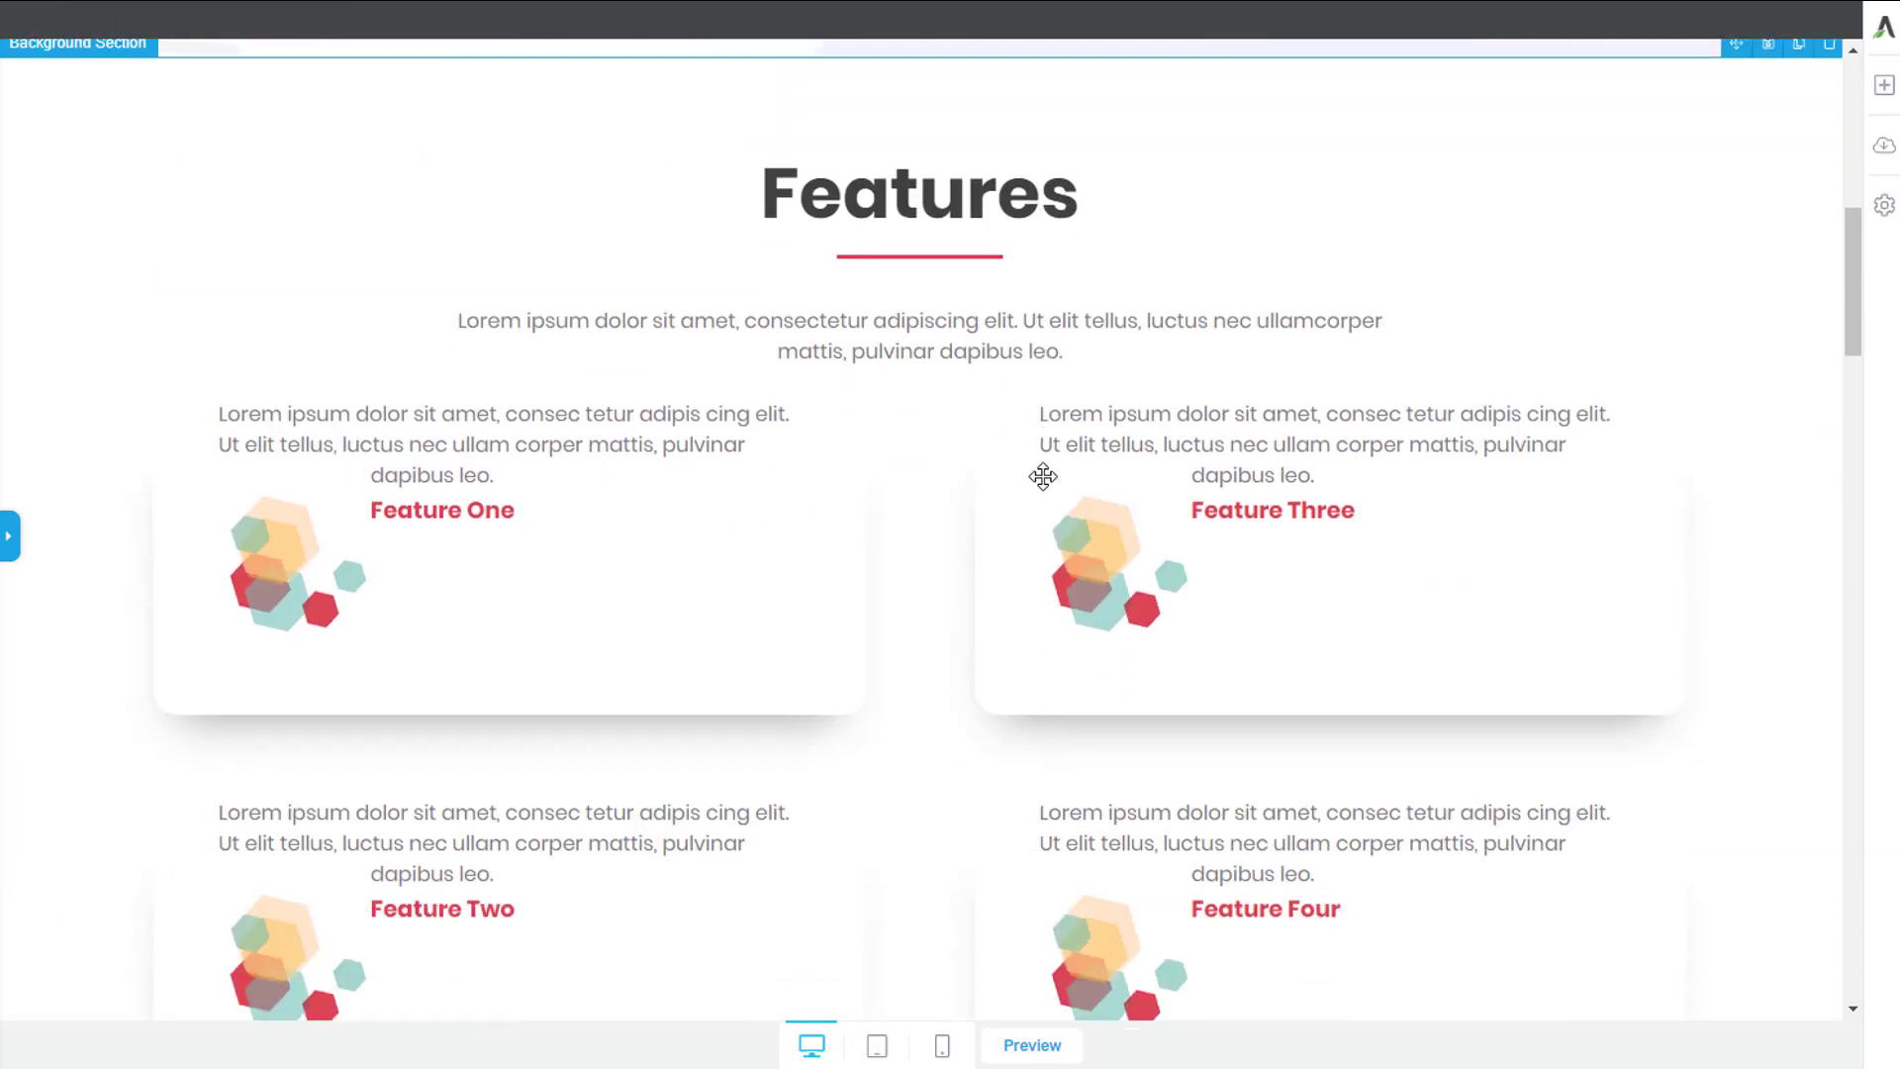
{"action": "left_click", "coordinate": [1883, 85]}
{"action": "scroll", "coordinate": [1382, 405], "scroll_direction": "up", "scroll_amount": 4}
{"action": "scroll", "coordinate": [1382, 405], "scroll_direction": "up", "scroll_amount": 8}
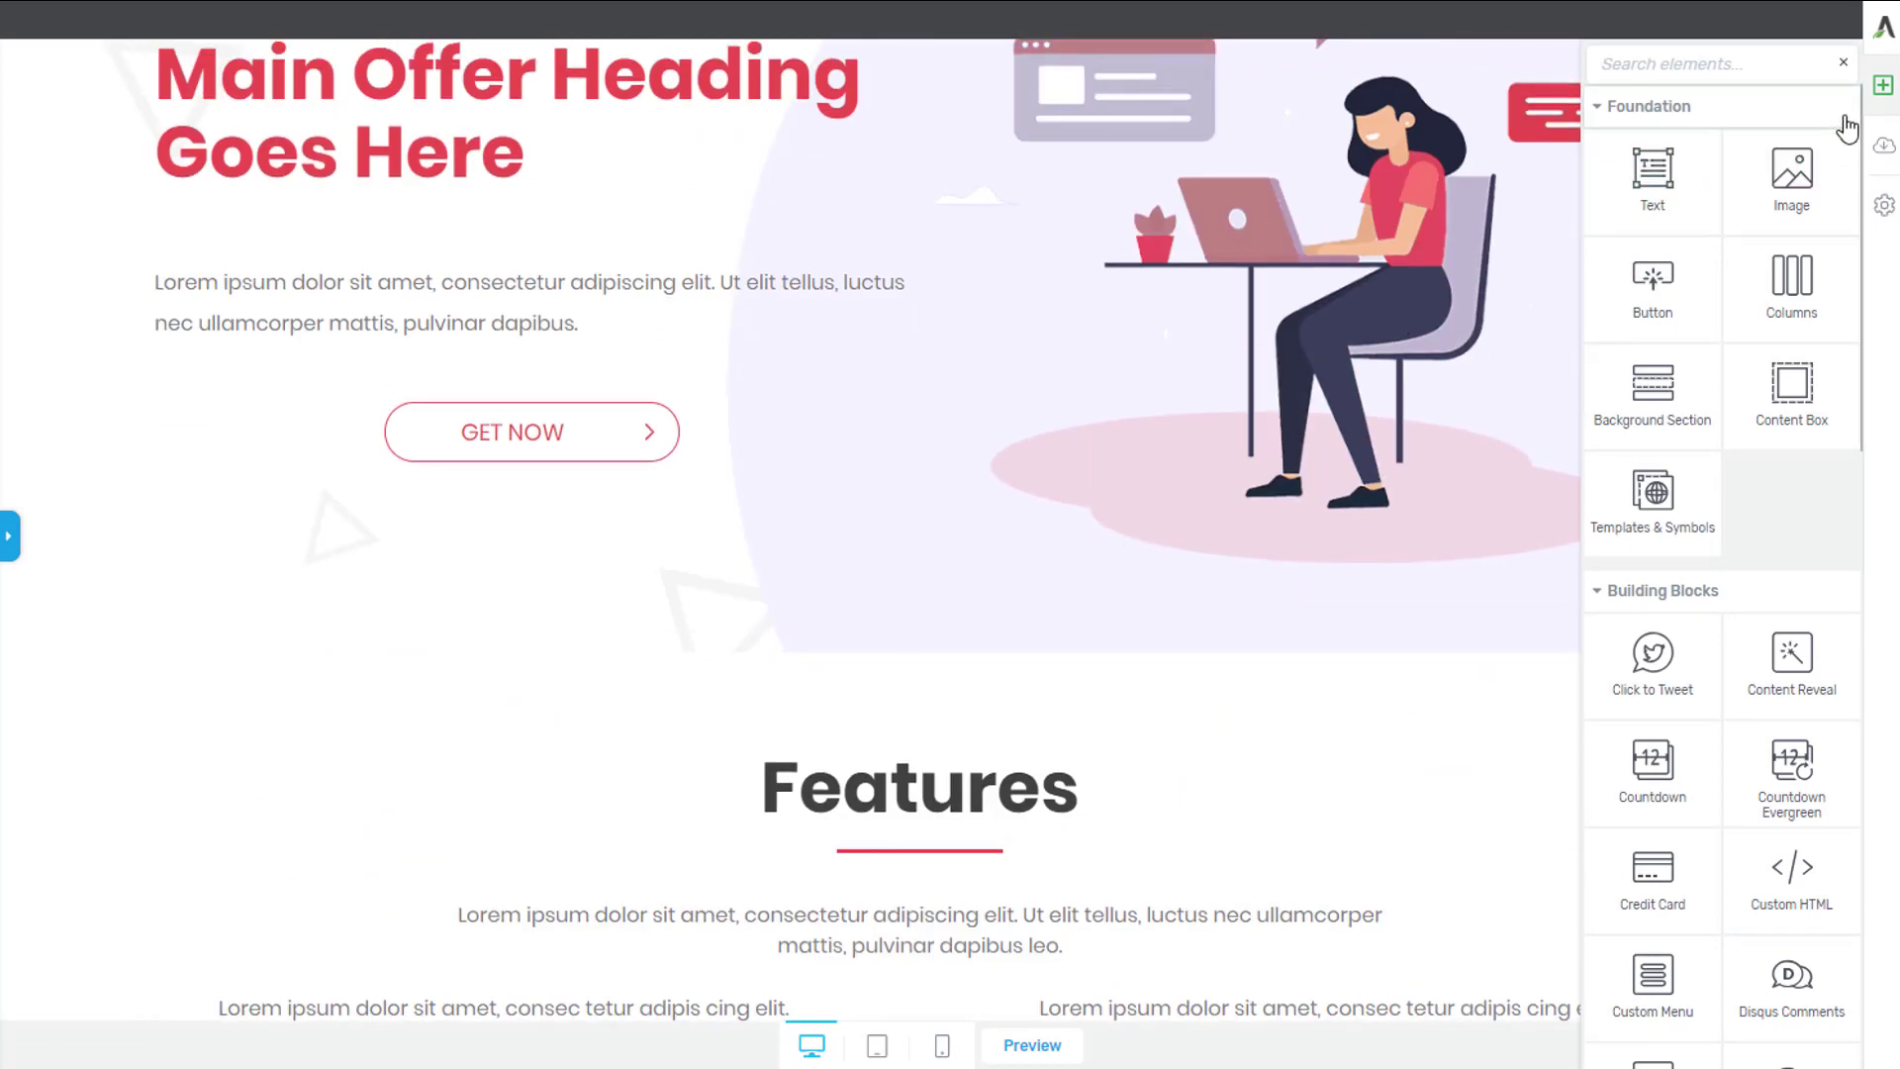
{"action": "left_click", "coordinate": [1843, 63]}
{"action": "scroll", "coordinate": [1445, 254], "scroll_direction": "up", "scroll_amount": 3}
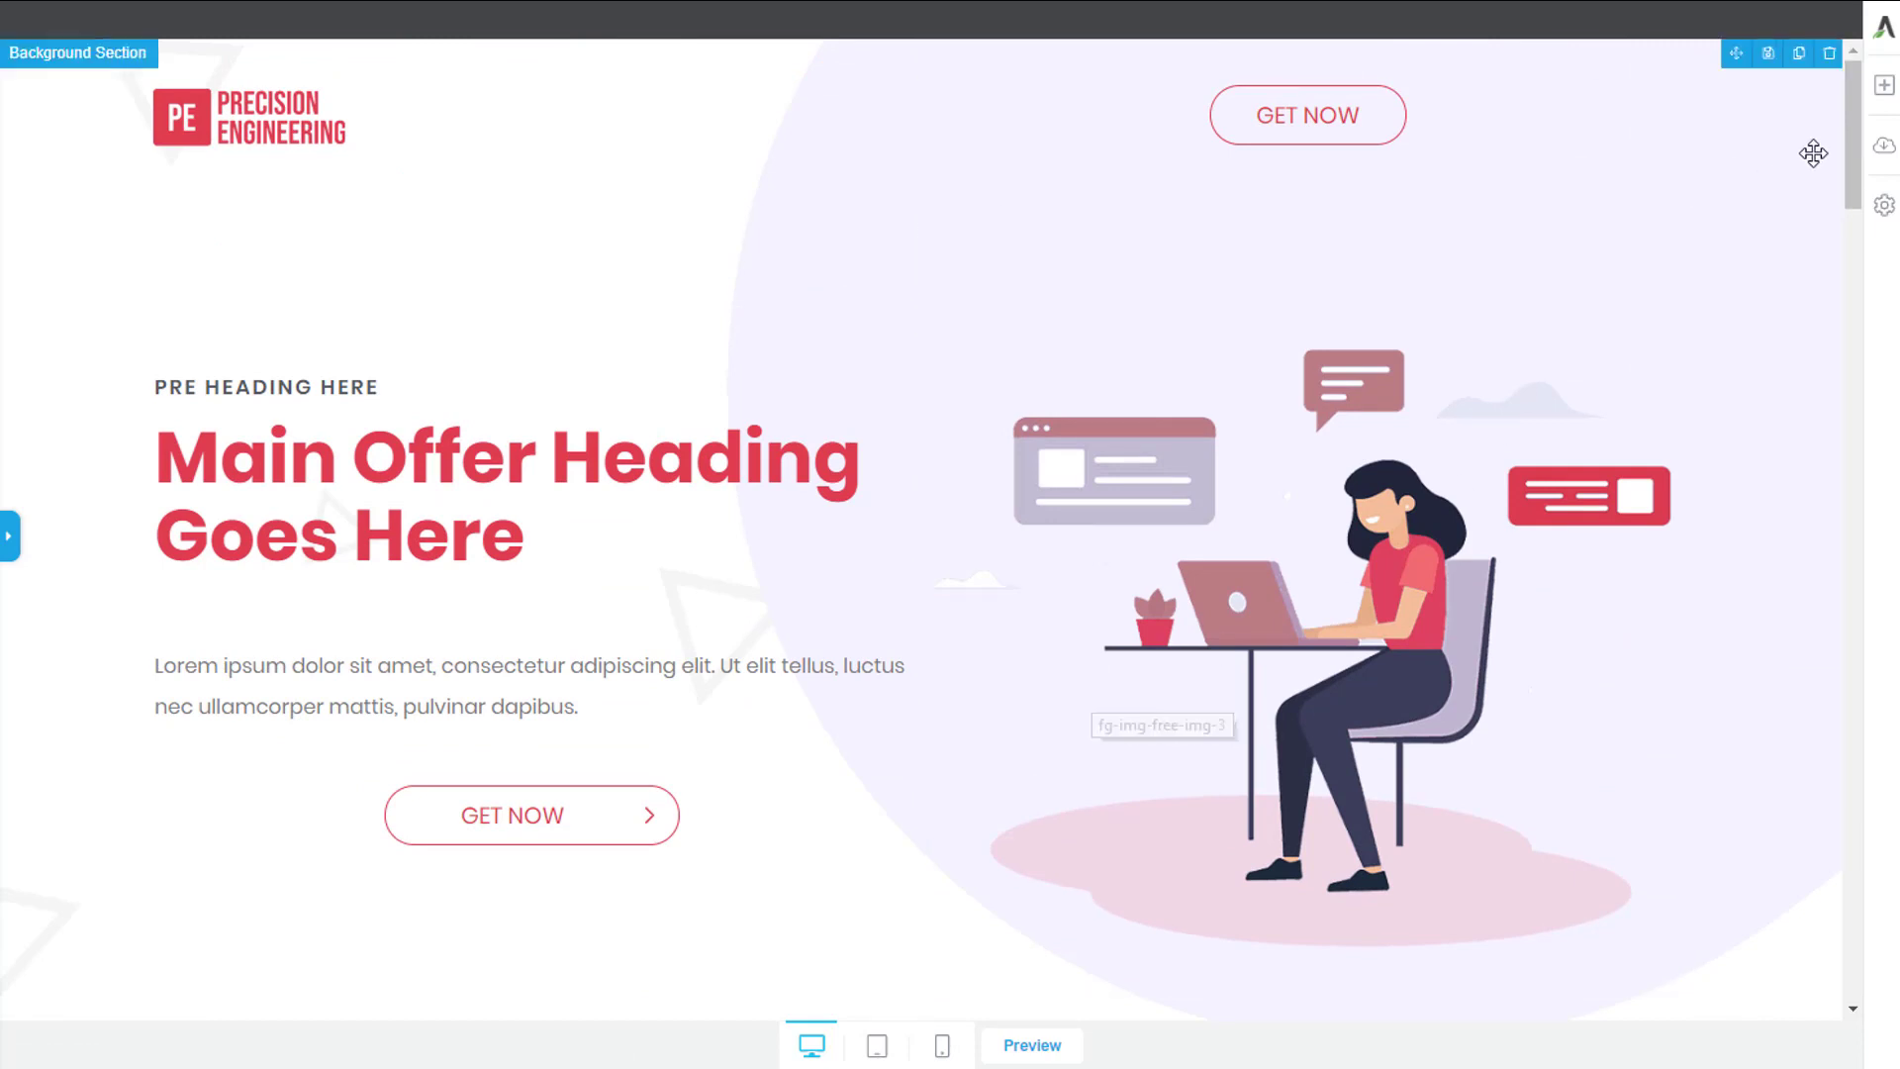
{"action": "left_click", "coordinate": [1884, 156]}
{"action": "scroll", "coordinate": [900, 619], "scroll_direction": "down", "scroll_amount": 2}
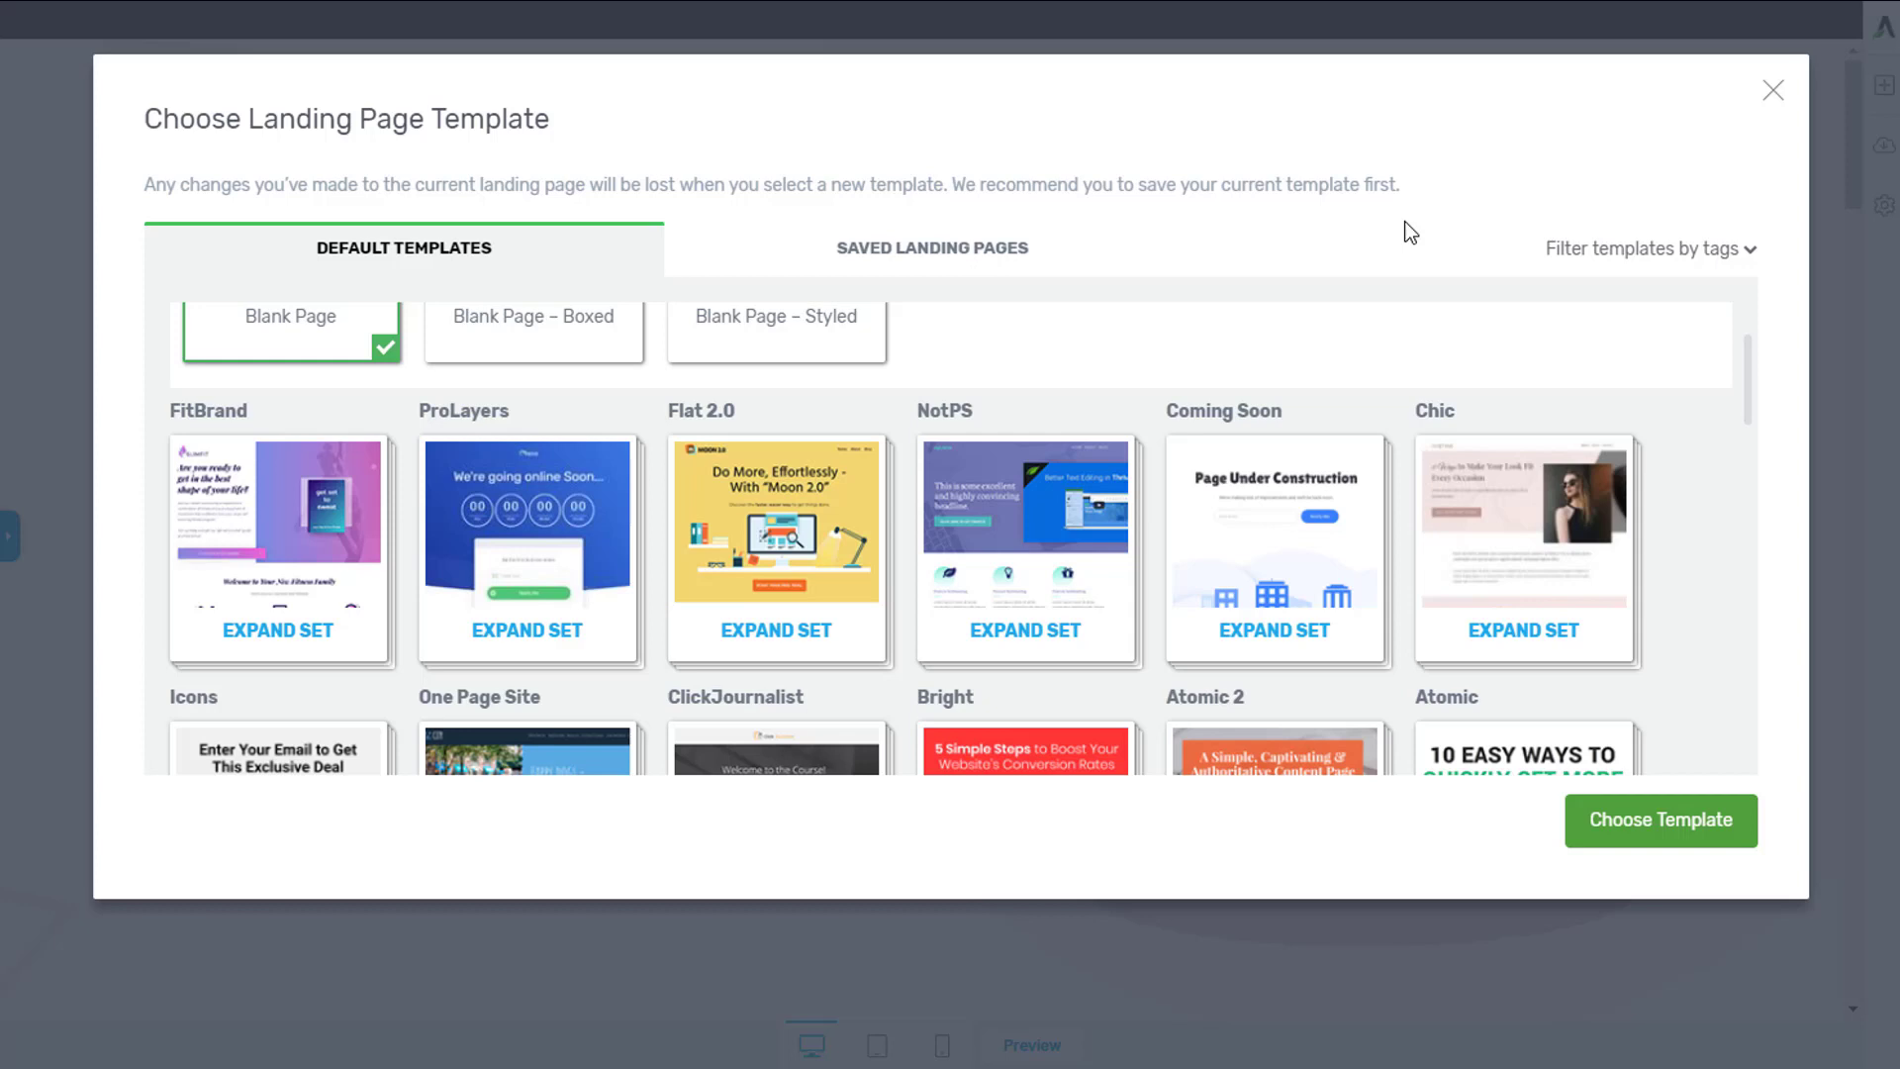
{"action": "scroll", "coordinate": [836, 554], "scroll_direction": "down", "scroll_amount": 1}
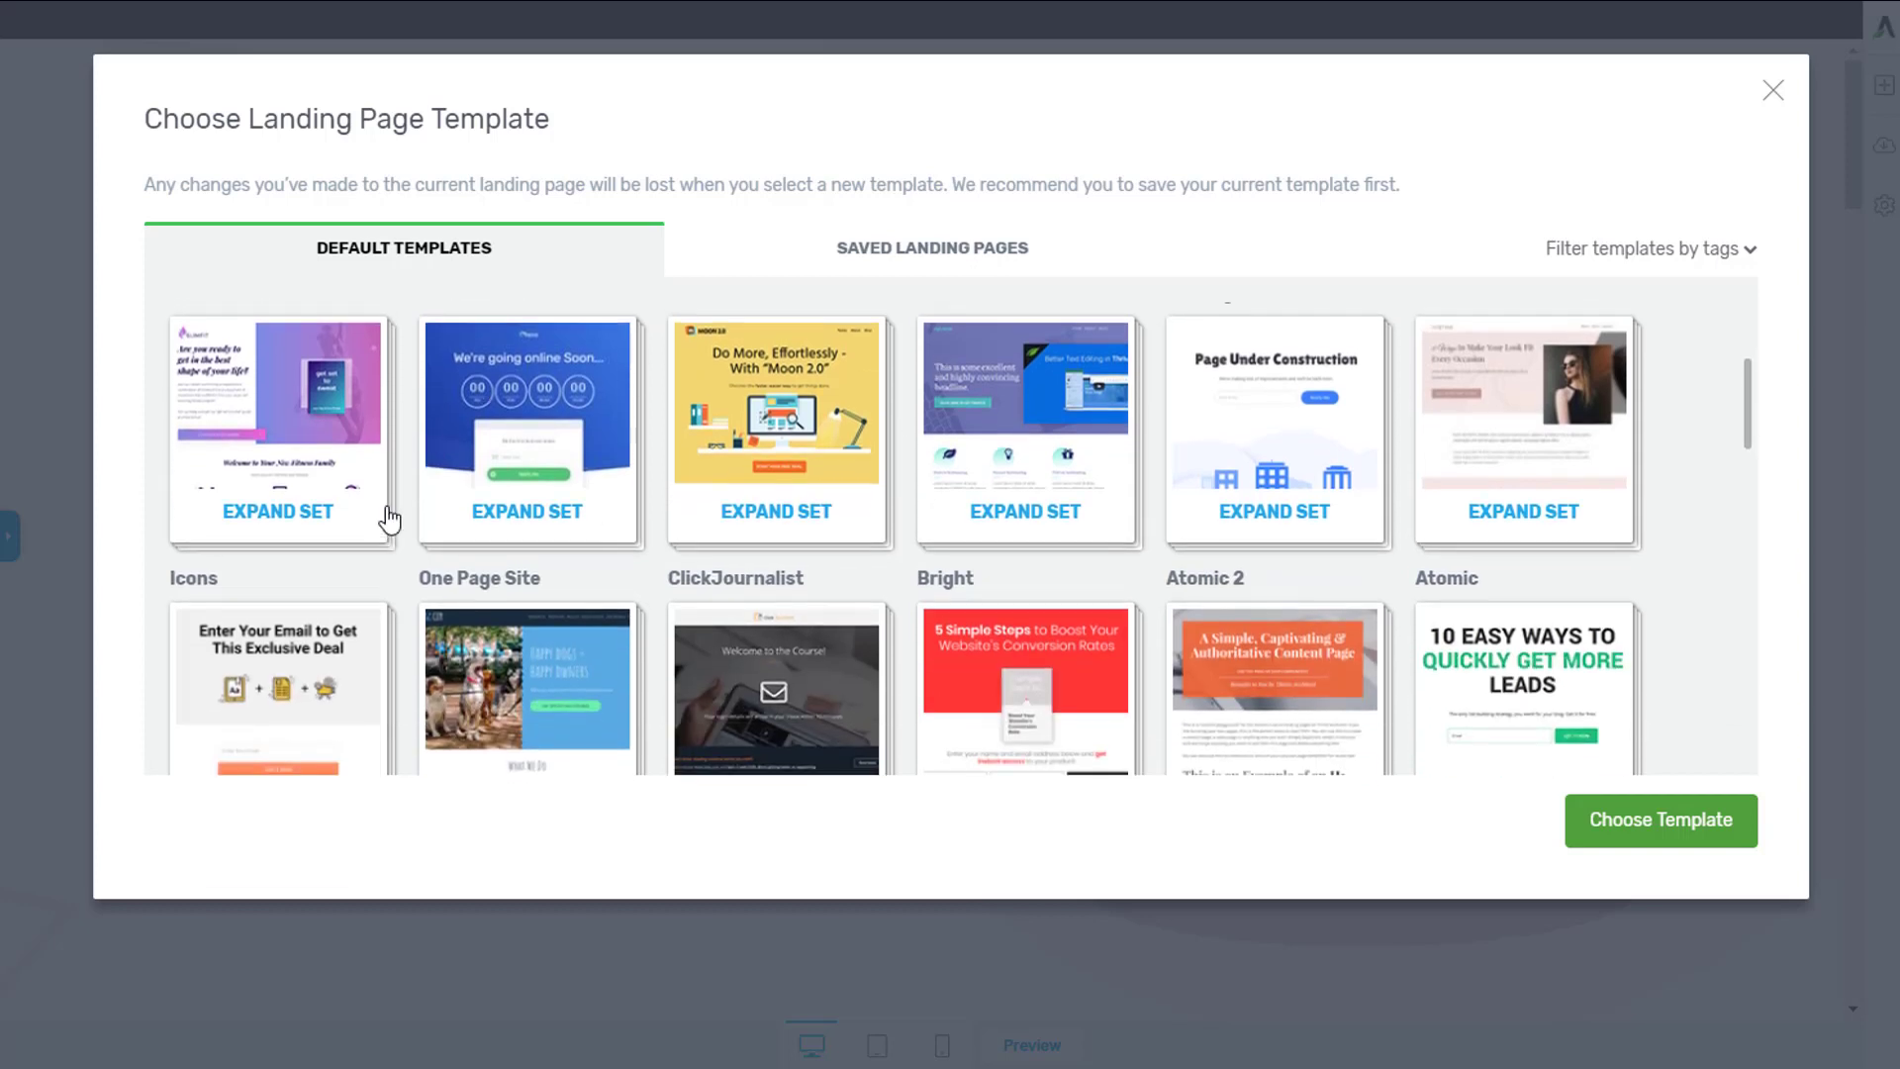
{"action": "scroll", "coordinate": [319, 631], "scroll_direction": "up", "scroll_amount": 3}
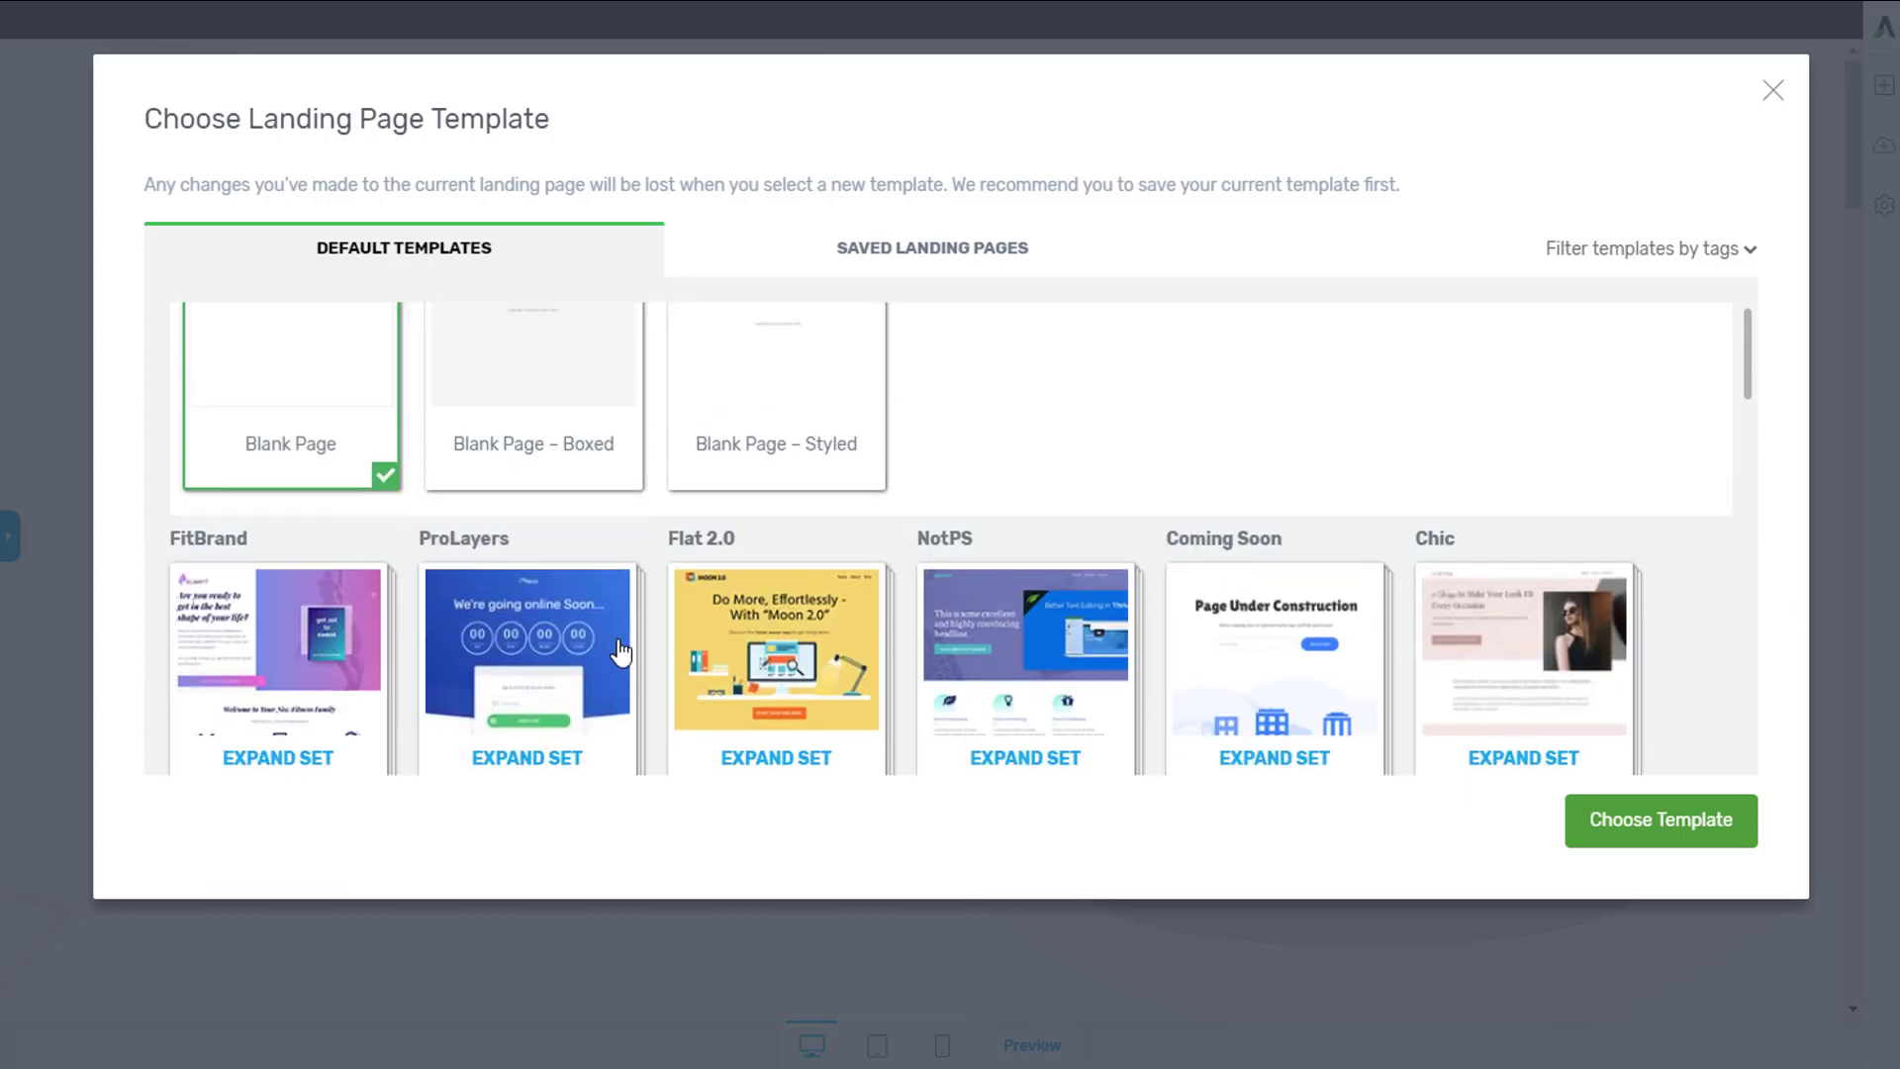
{"action": "left_click", "coordinate": [782, 653]}
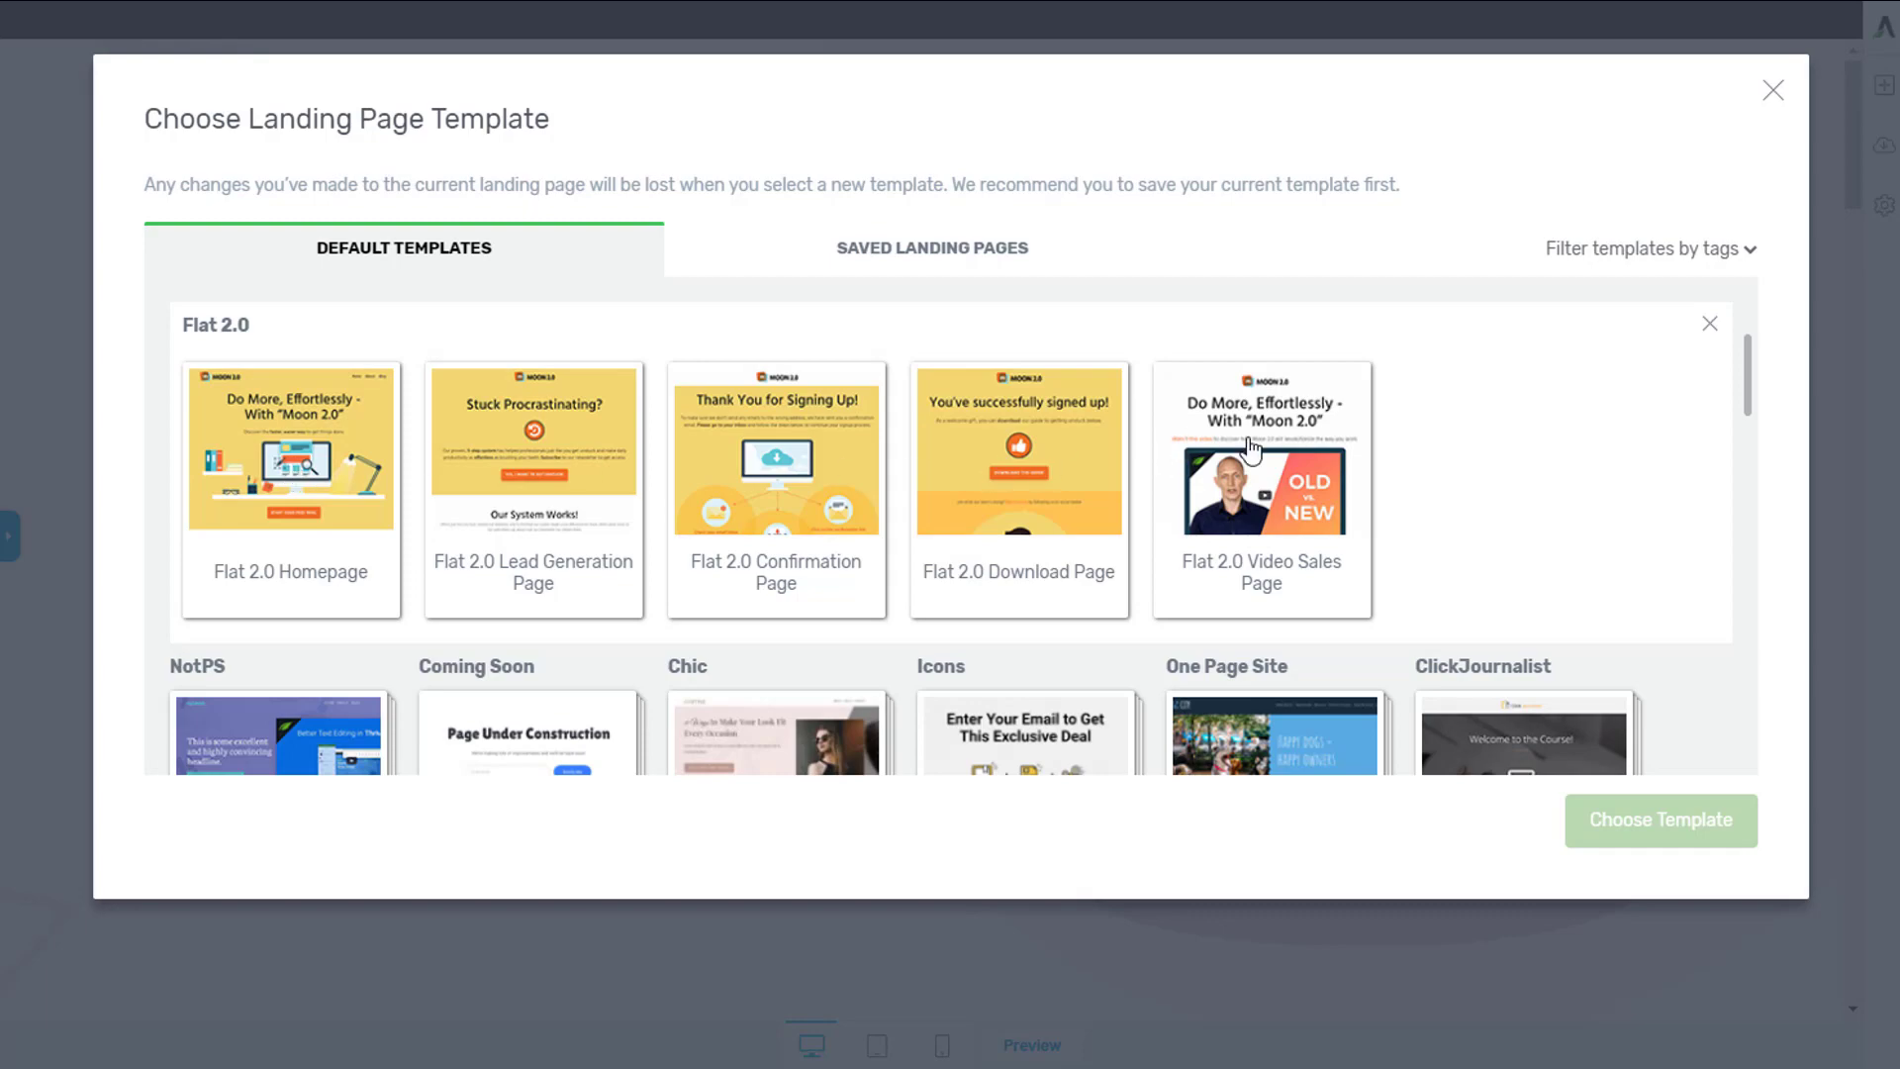
{"action": "left_click", "coordinate": [1772, 91]}
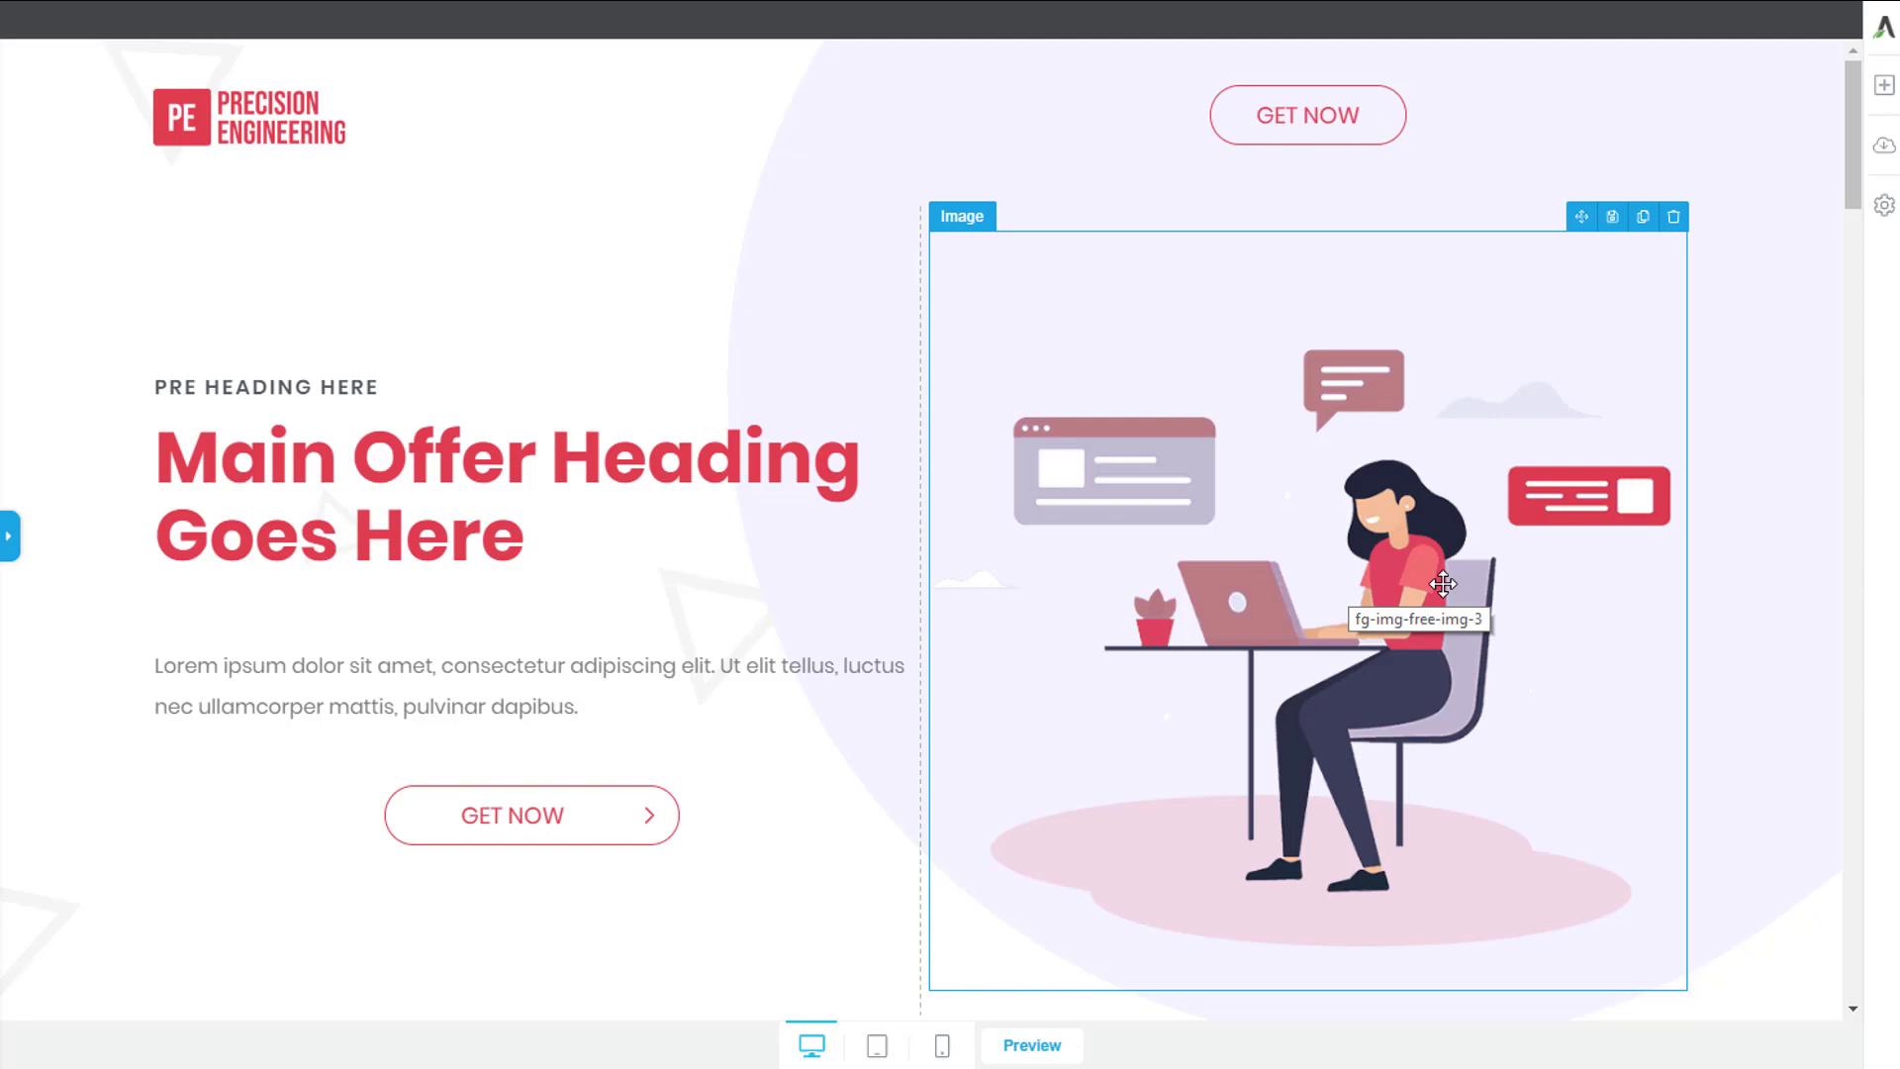
{"action": "scroll", "coordinate": [1153, 792], "scroll_direction": "down", "scroll_amount": 3}
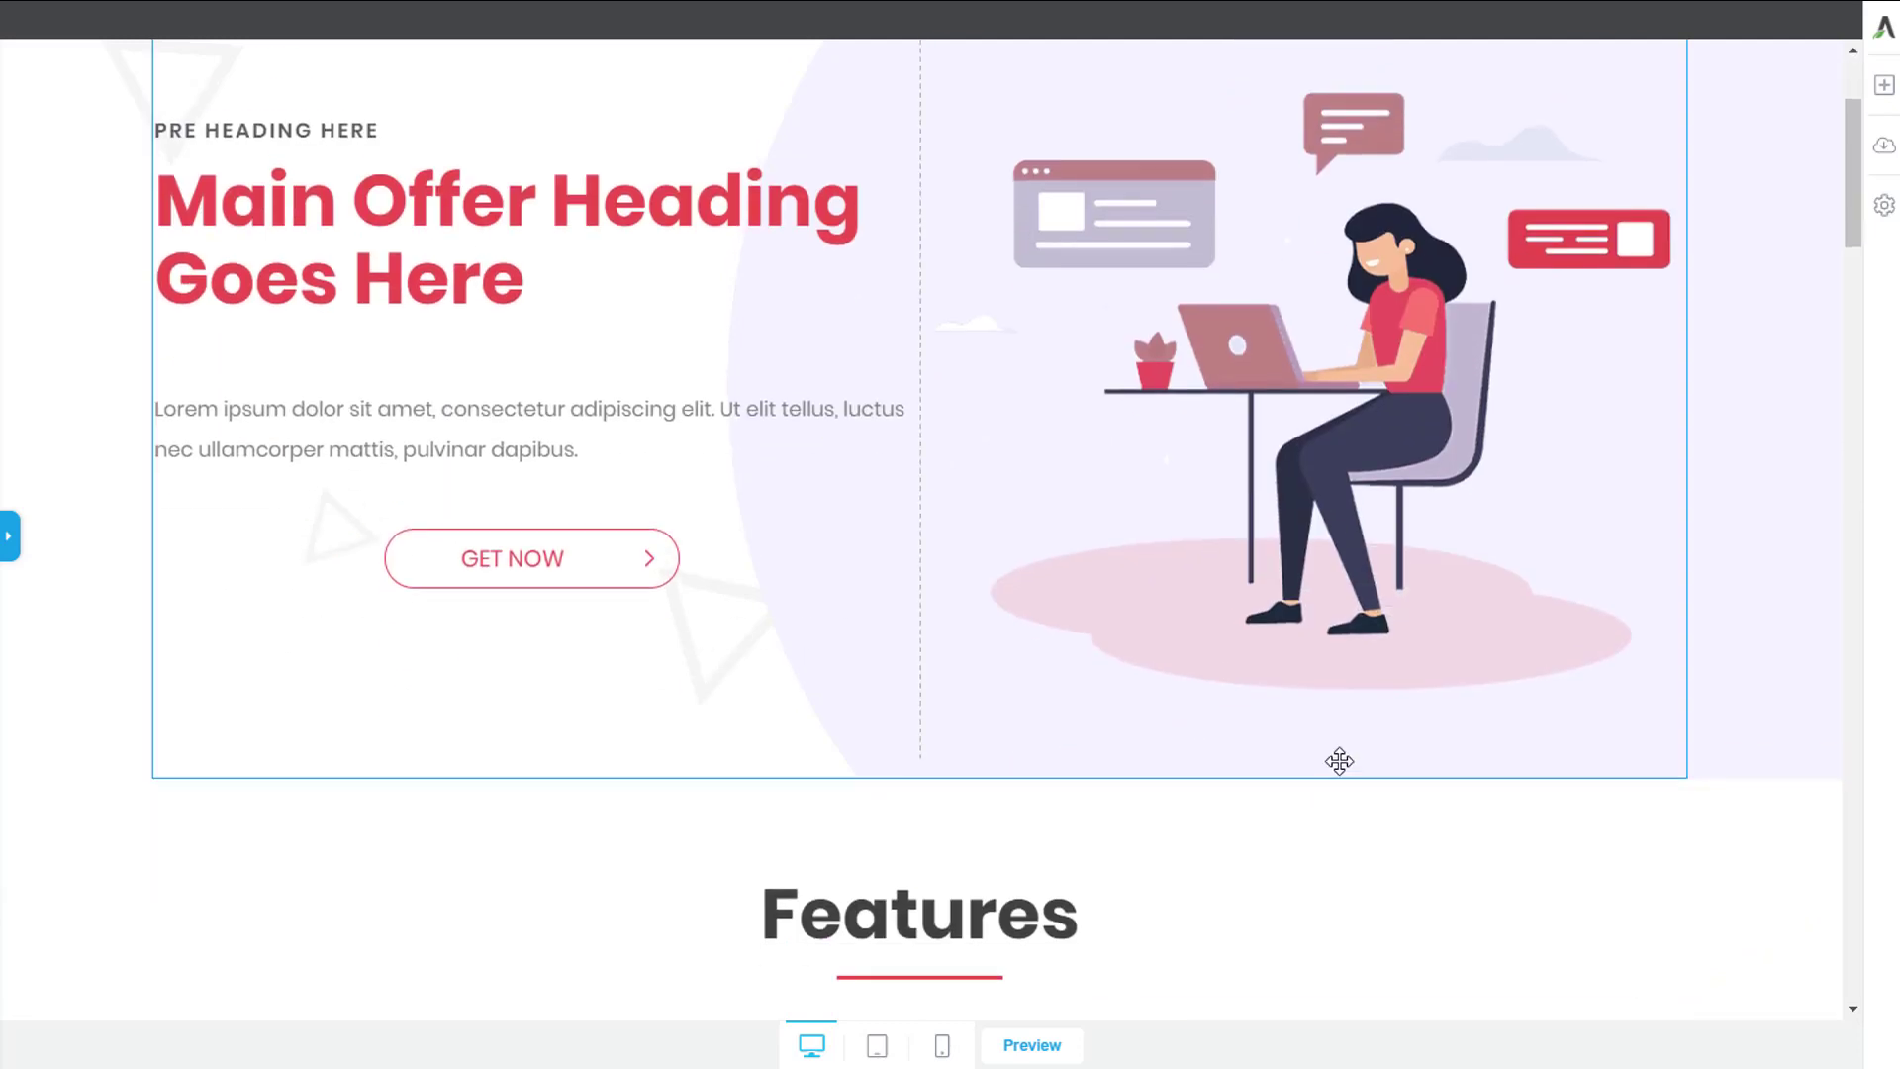
{"action": "scroll", "coordinate": [1340, 760], "scroll_direction": "down", "scroll_amount": 1}
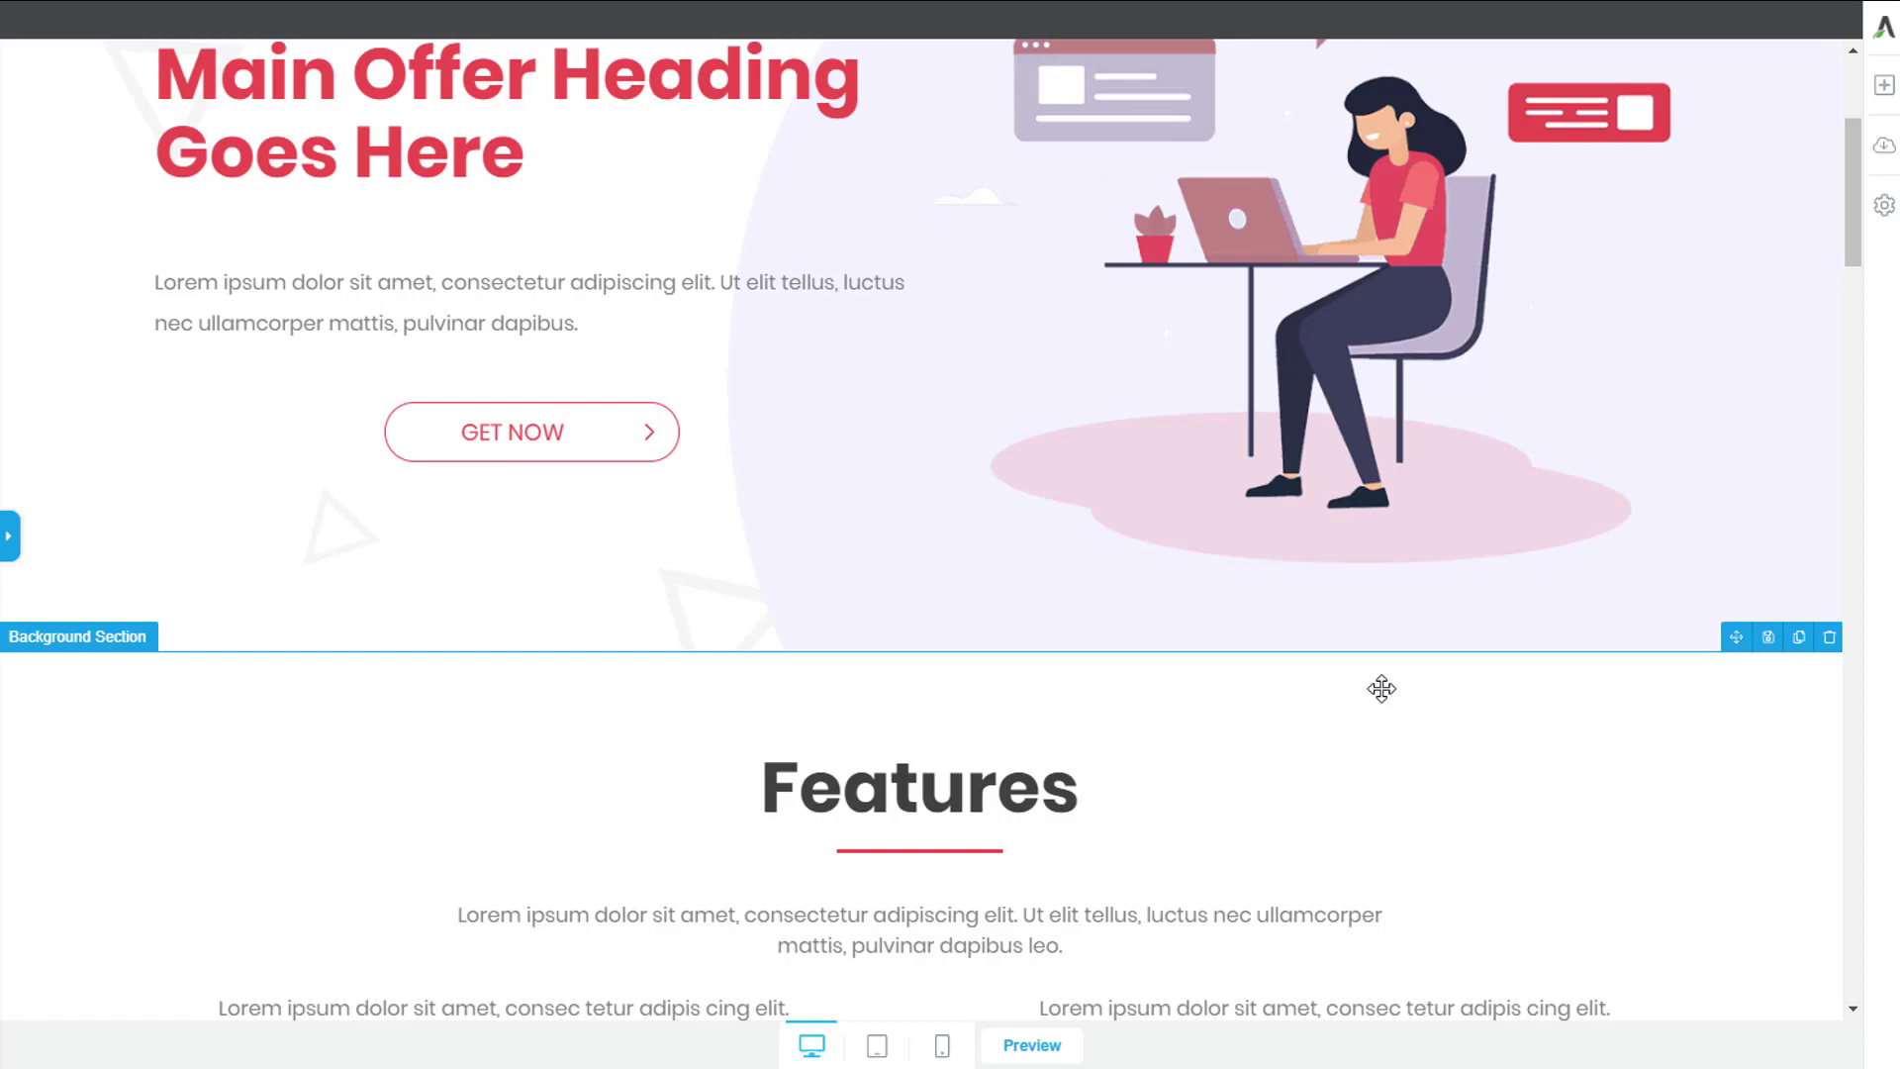
Select the GET NOW button in the landing page's red call-to-action section
{"action": "scroll", "coordinate": [1429, 721], "scroll_direction": "down", "scroll_amount": 5}
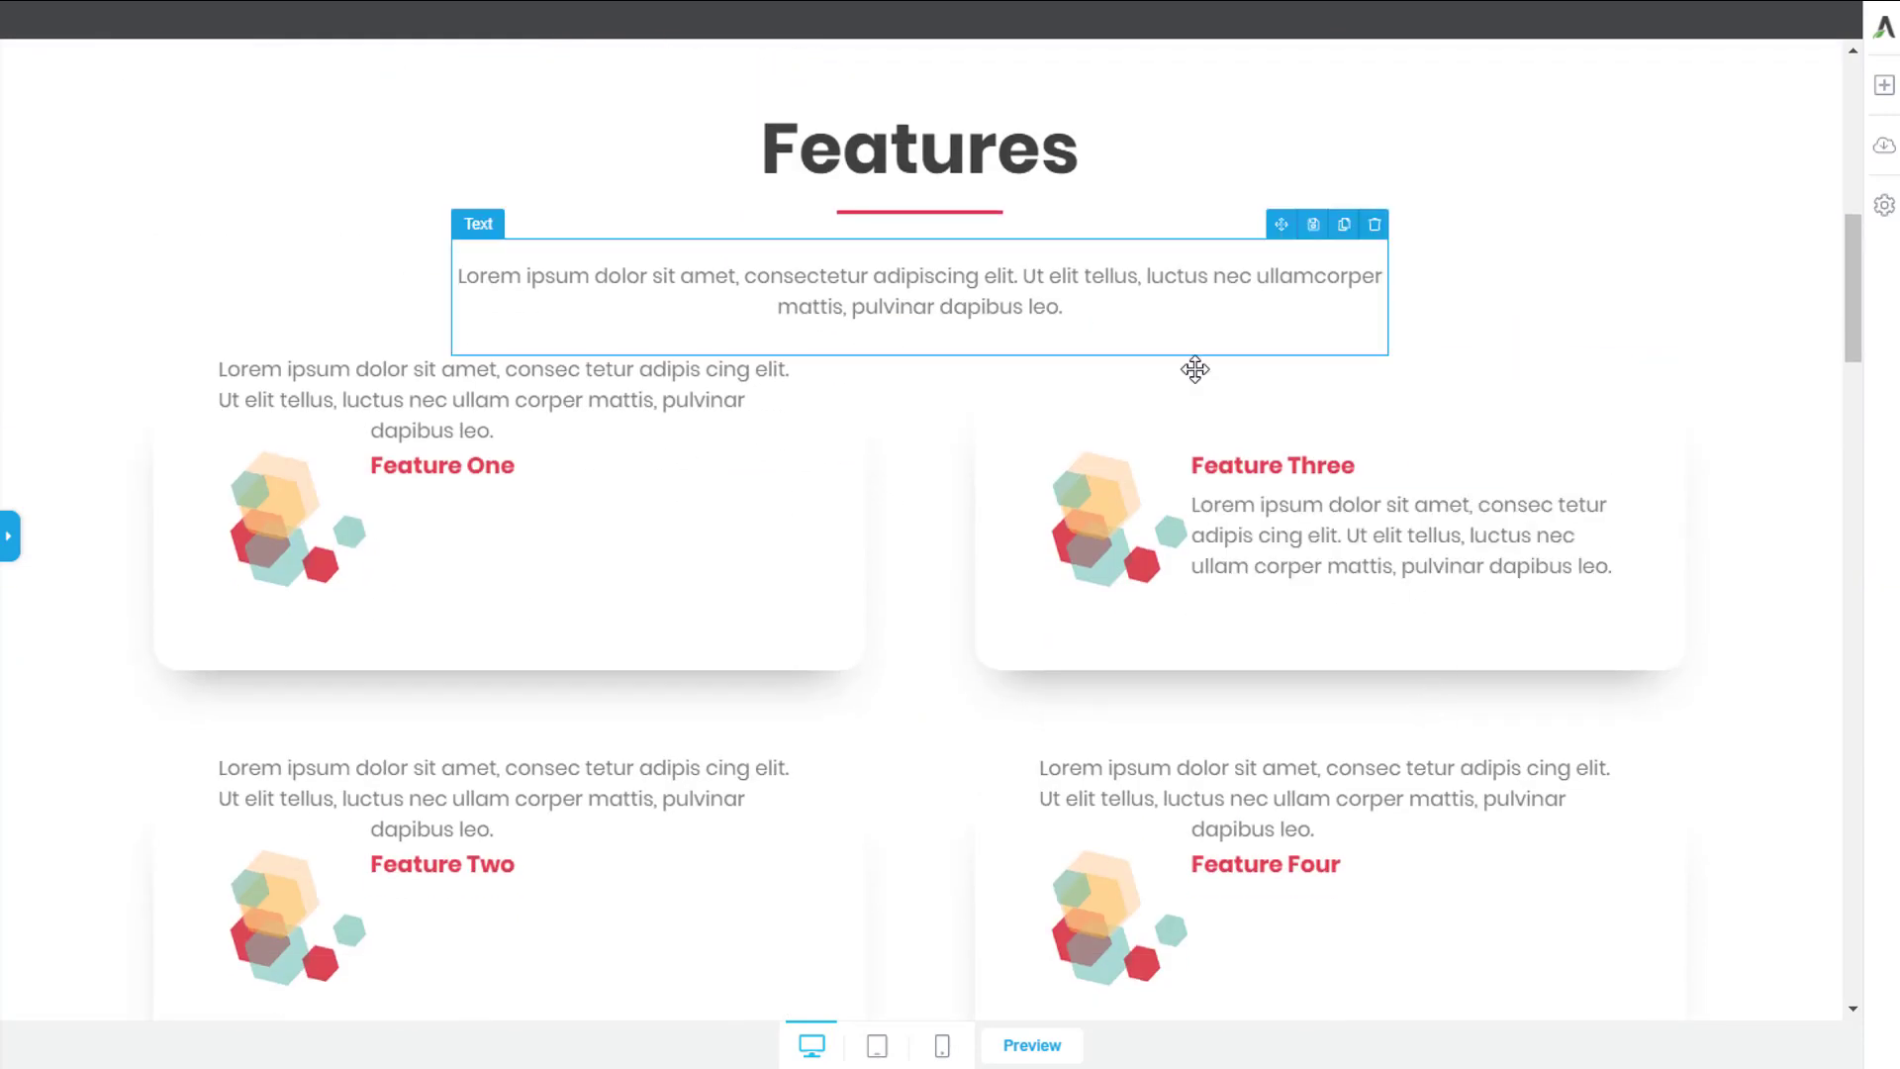
{"action": "scroll", "coordinate": [1086, 624], "scroll_direction": "up", "scroll_amount": 5}
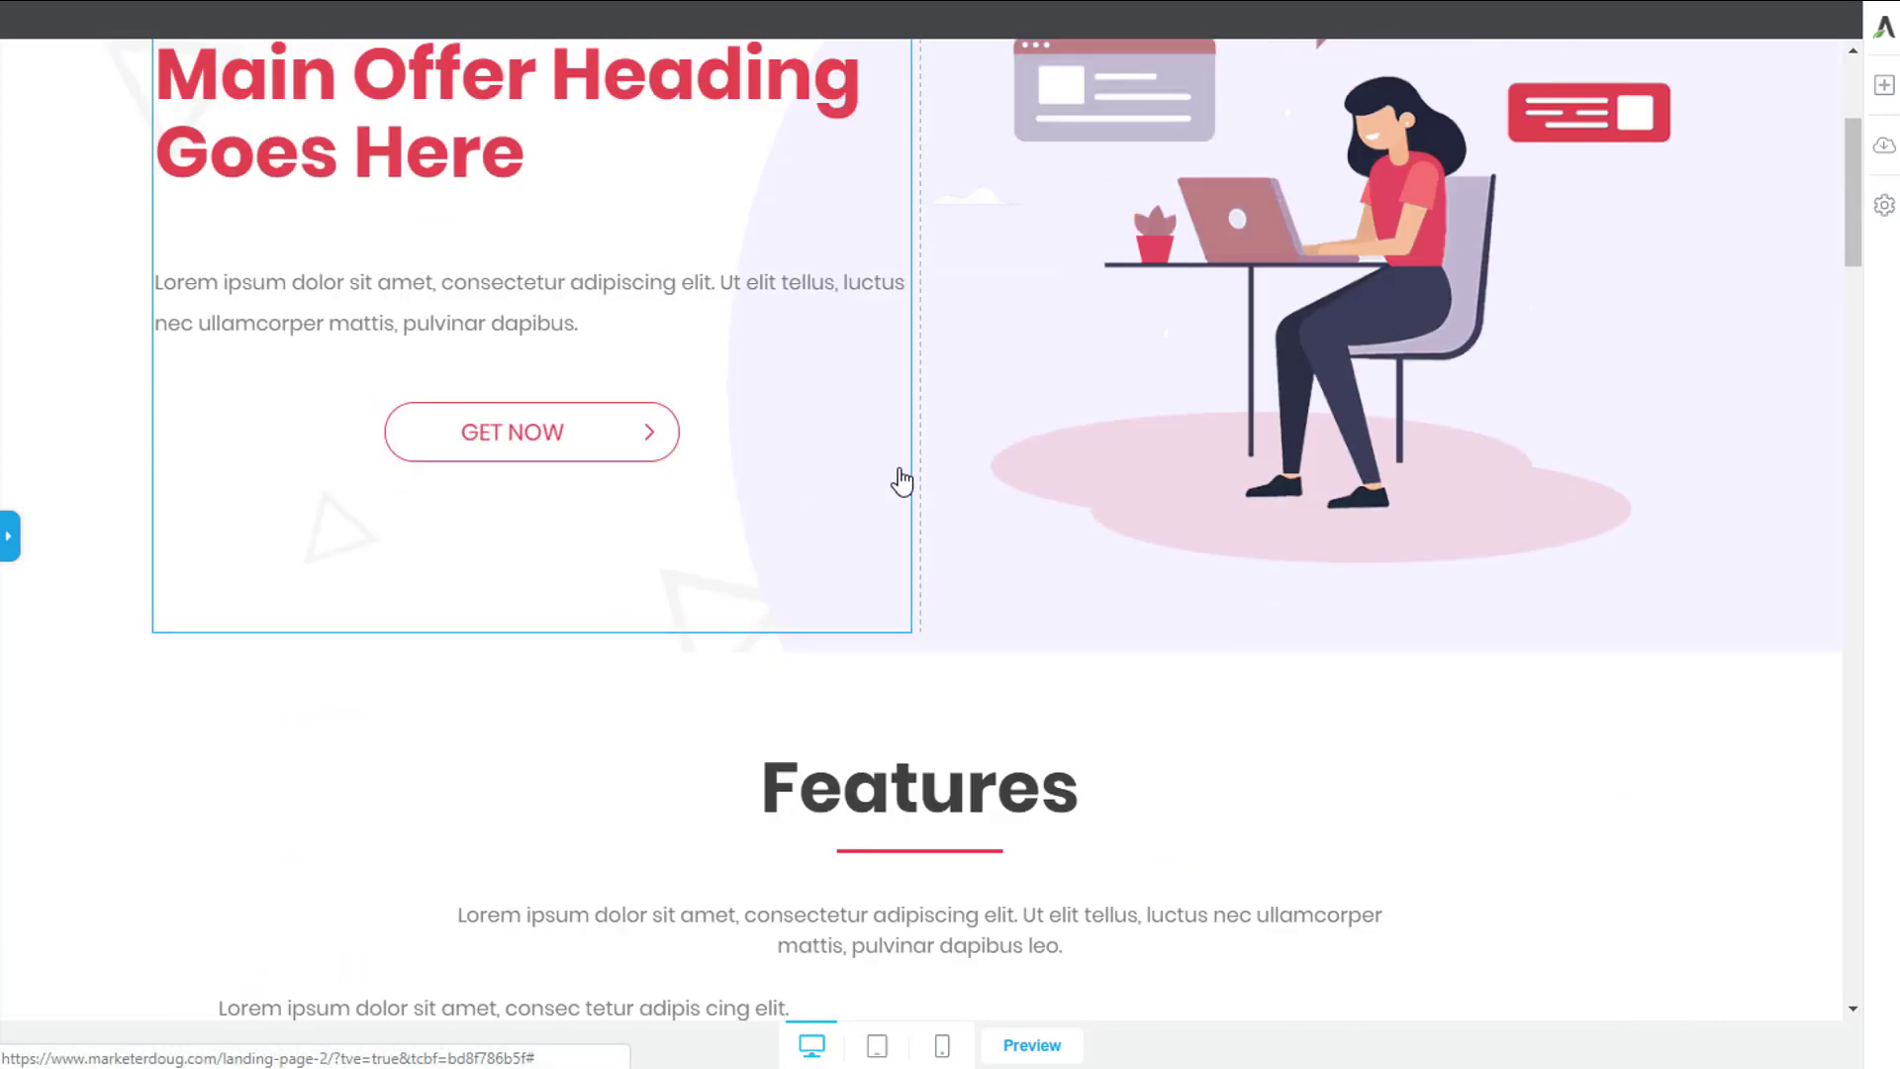
{"action": "scroll", "coordinate": [963, 535], "scroll_direction": "down", "scroll_amount": 20}
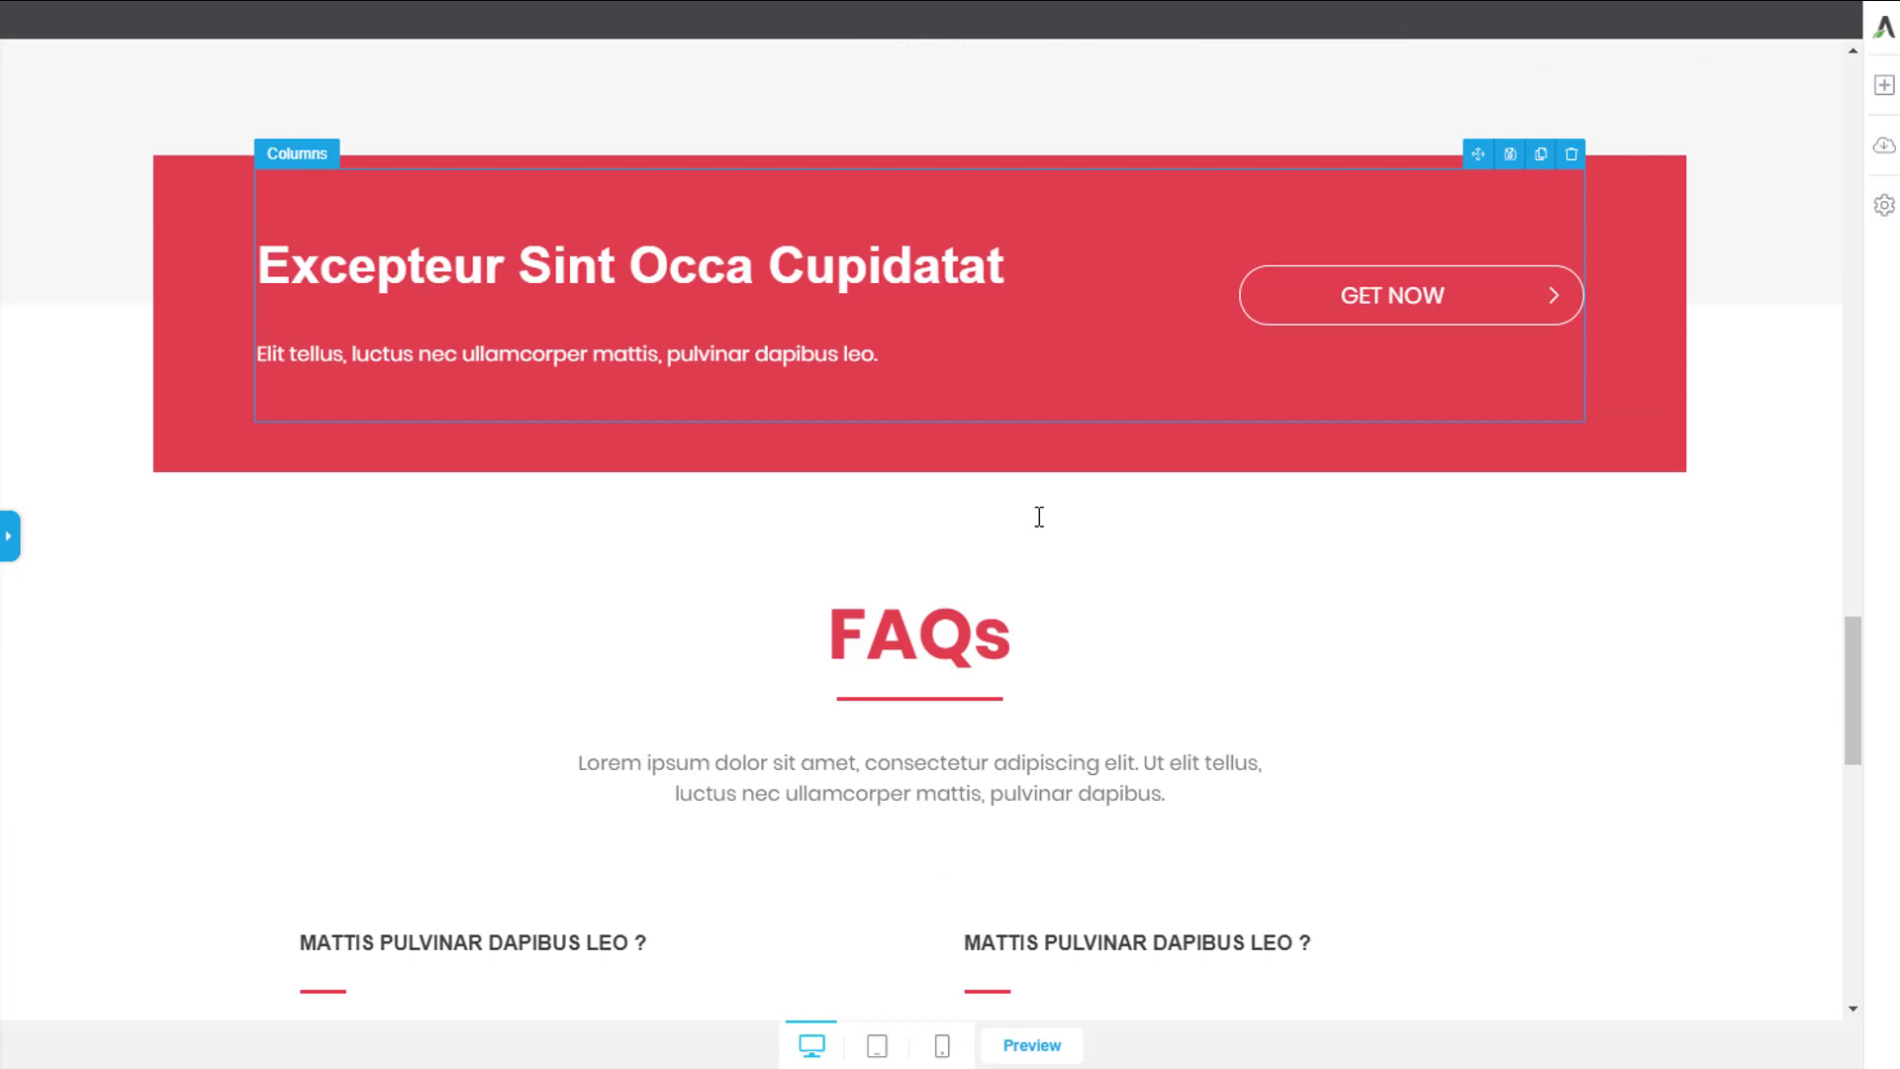
{"action": "scroll", "coordinate": [1287, 297], "scroll_direction": "up", "scroll_amount": 4}
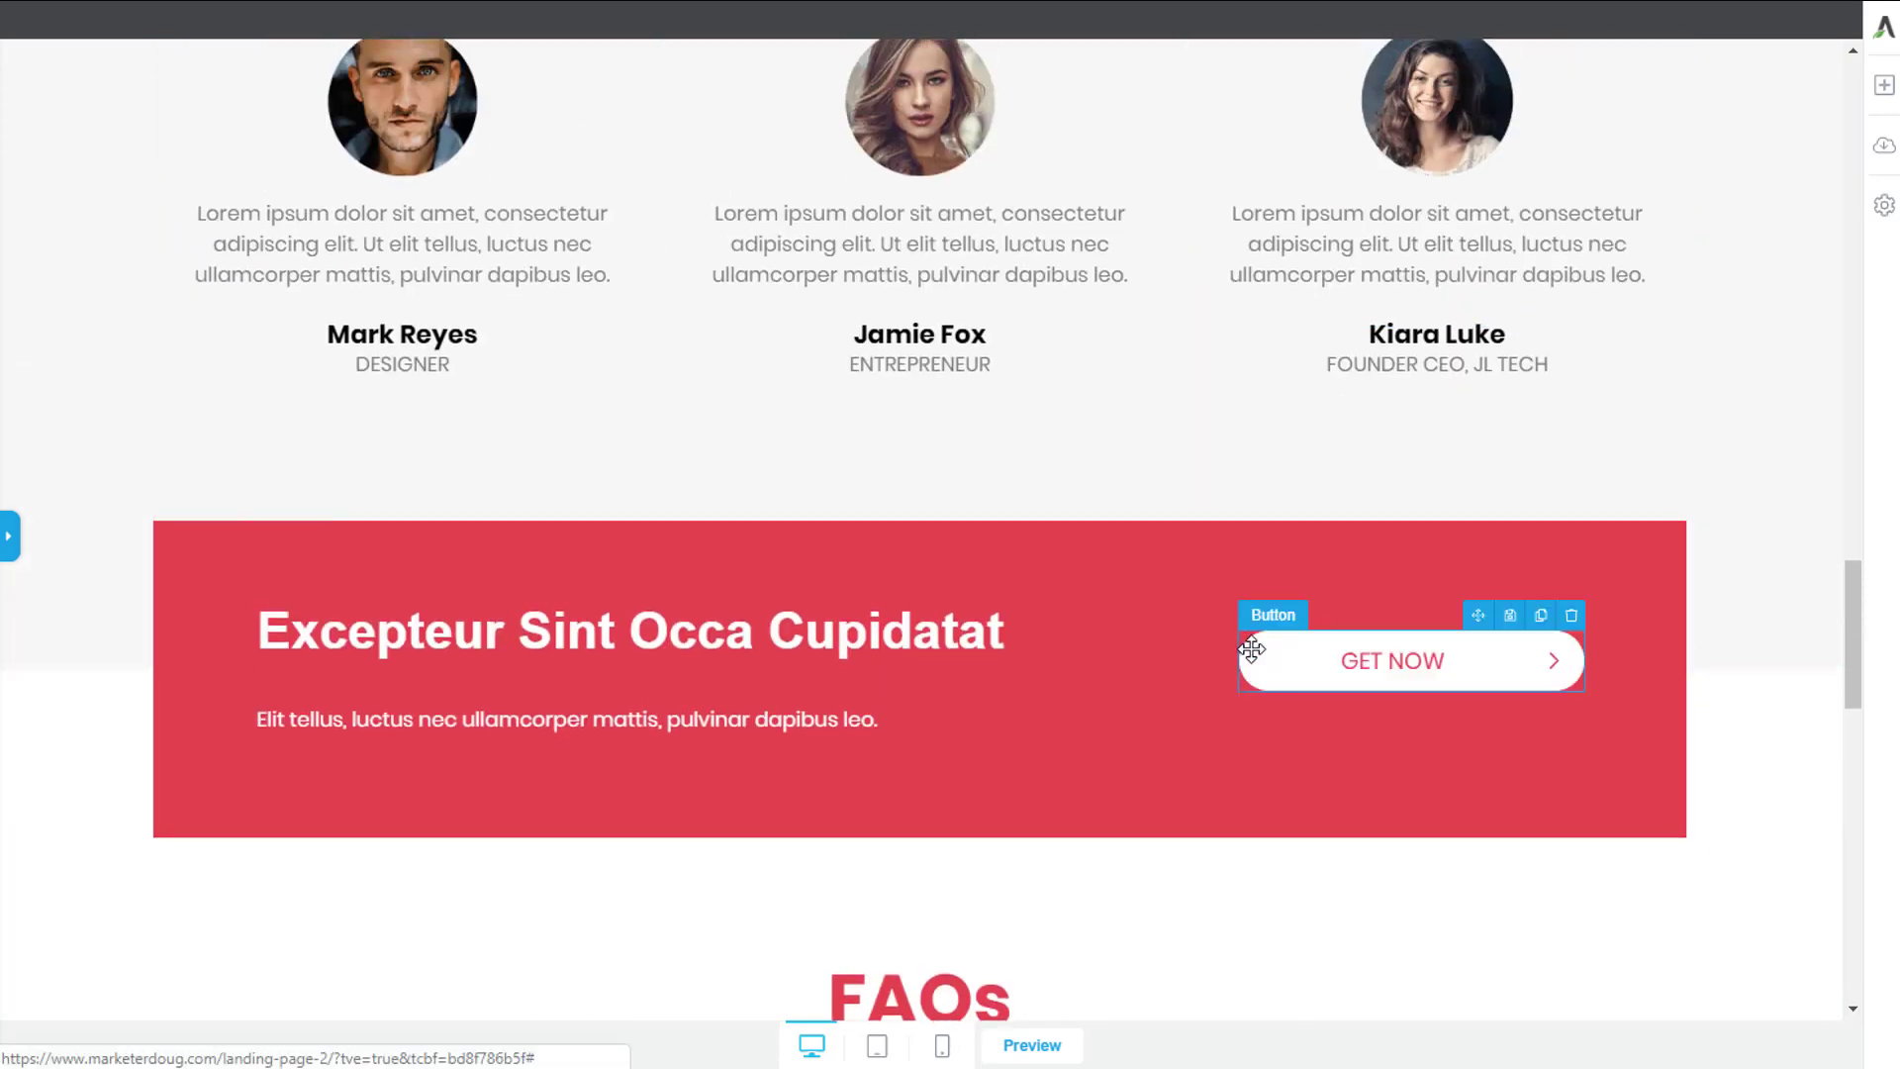
{"action": "left_click", "coordinate": [1252, 649]}
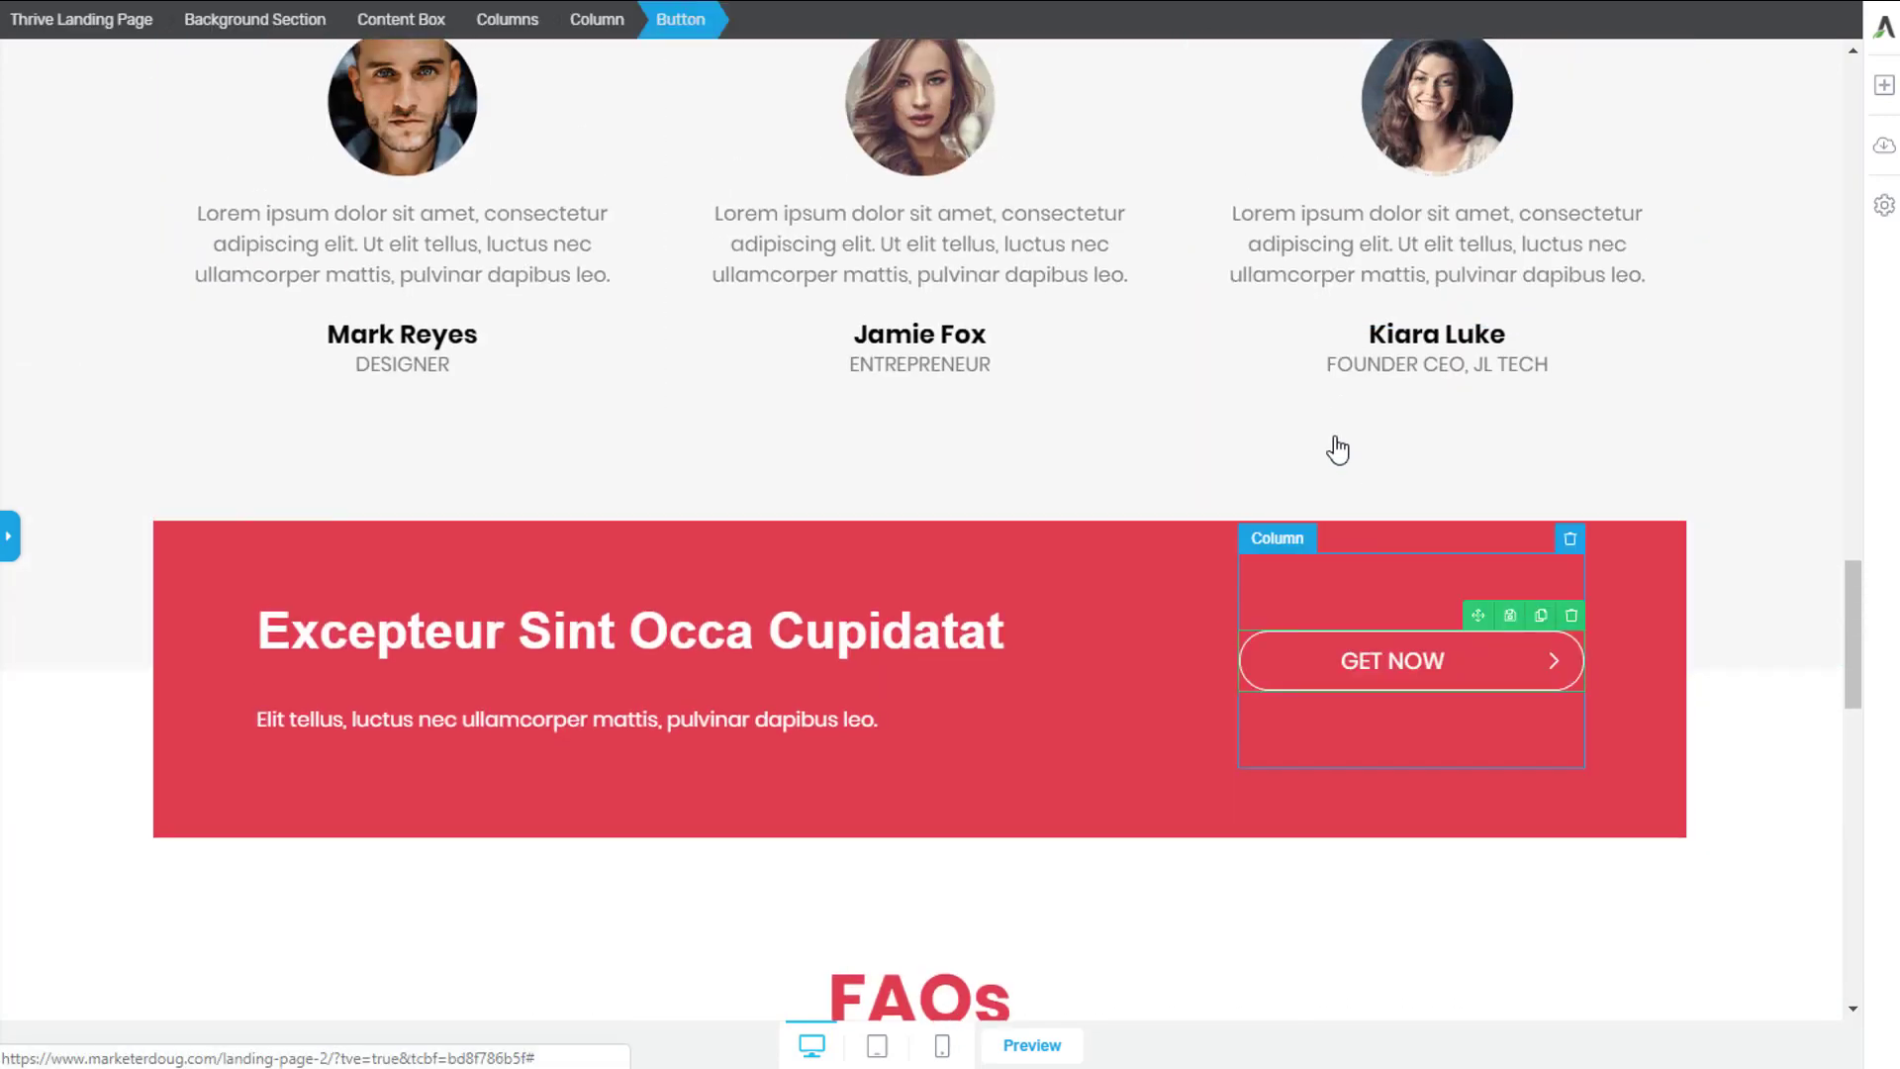
{"action": "left_click", "coordinate": [9, 536]}
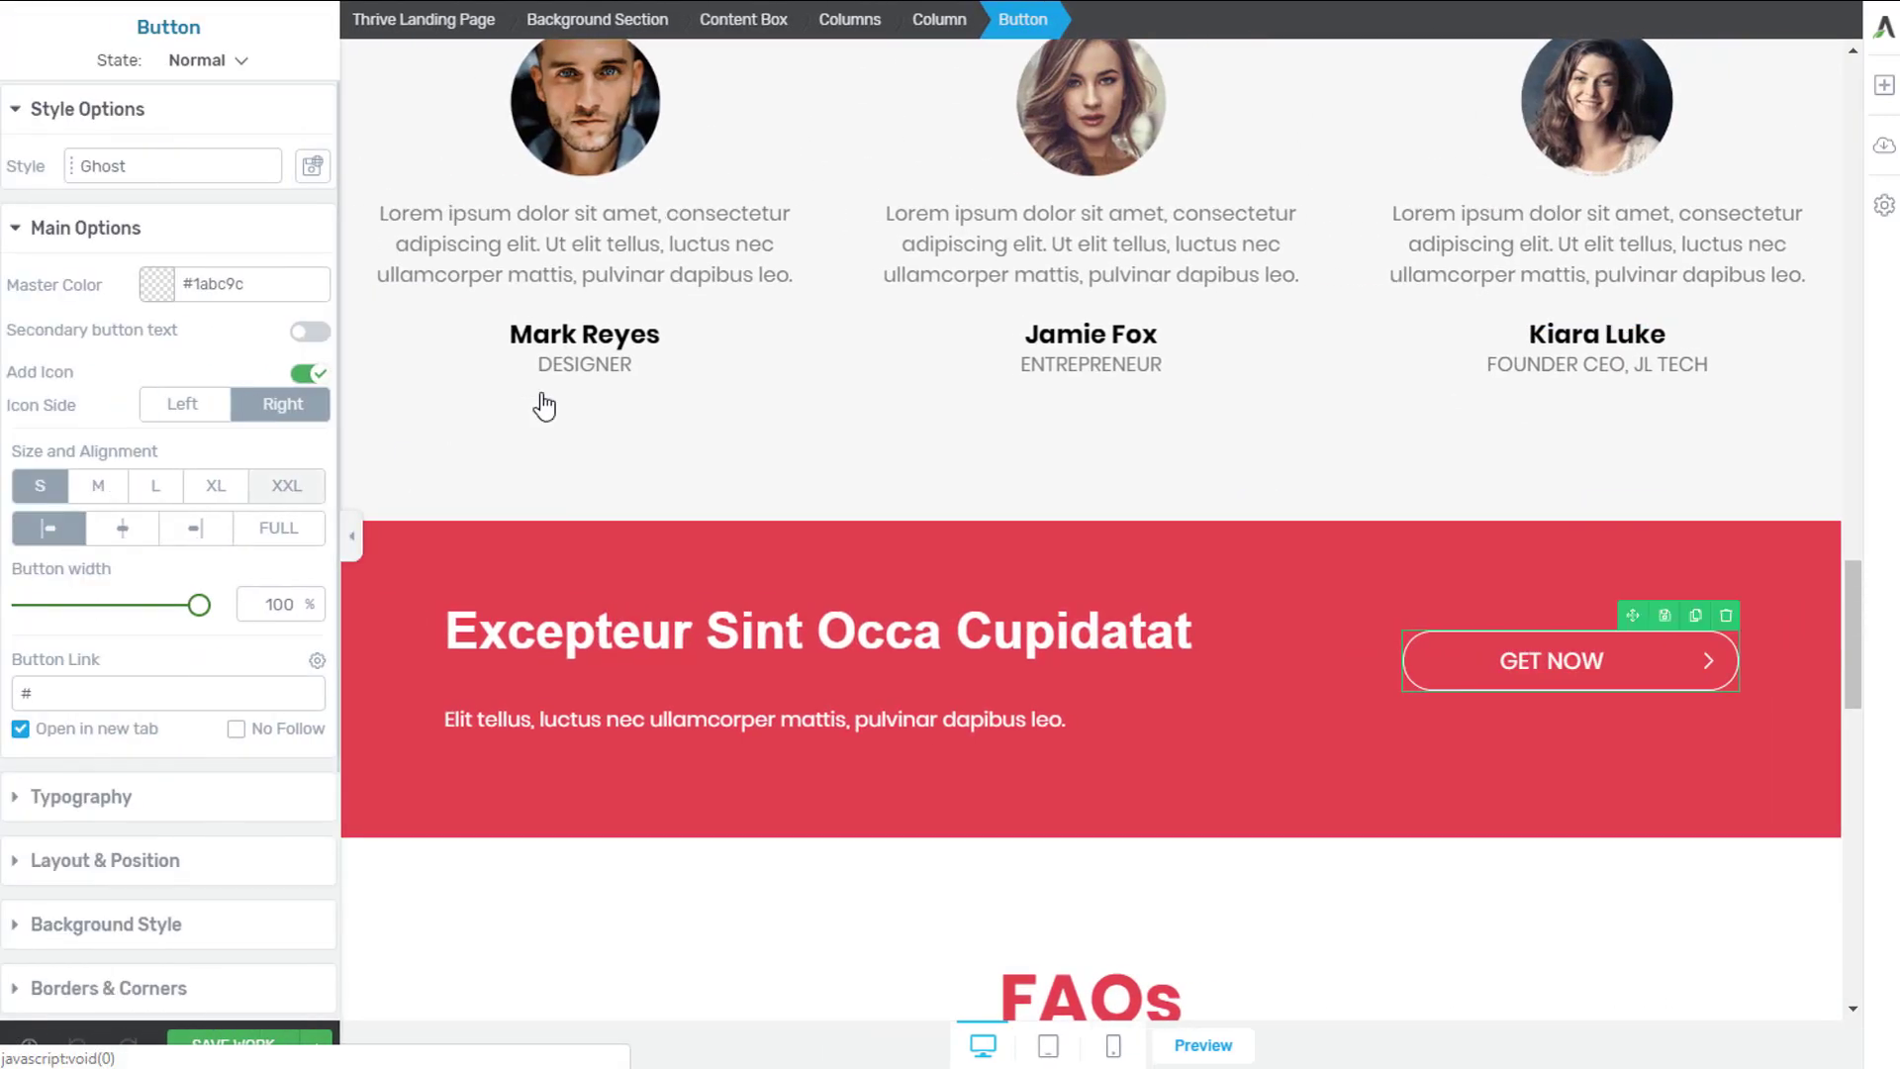
{"action": "left_click", "coordinate": [57, 693]}
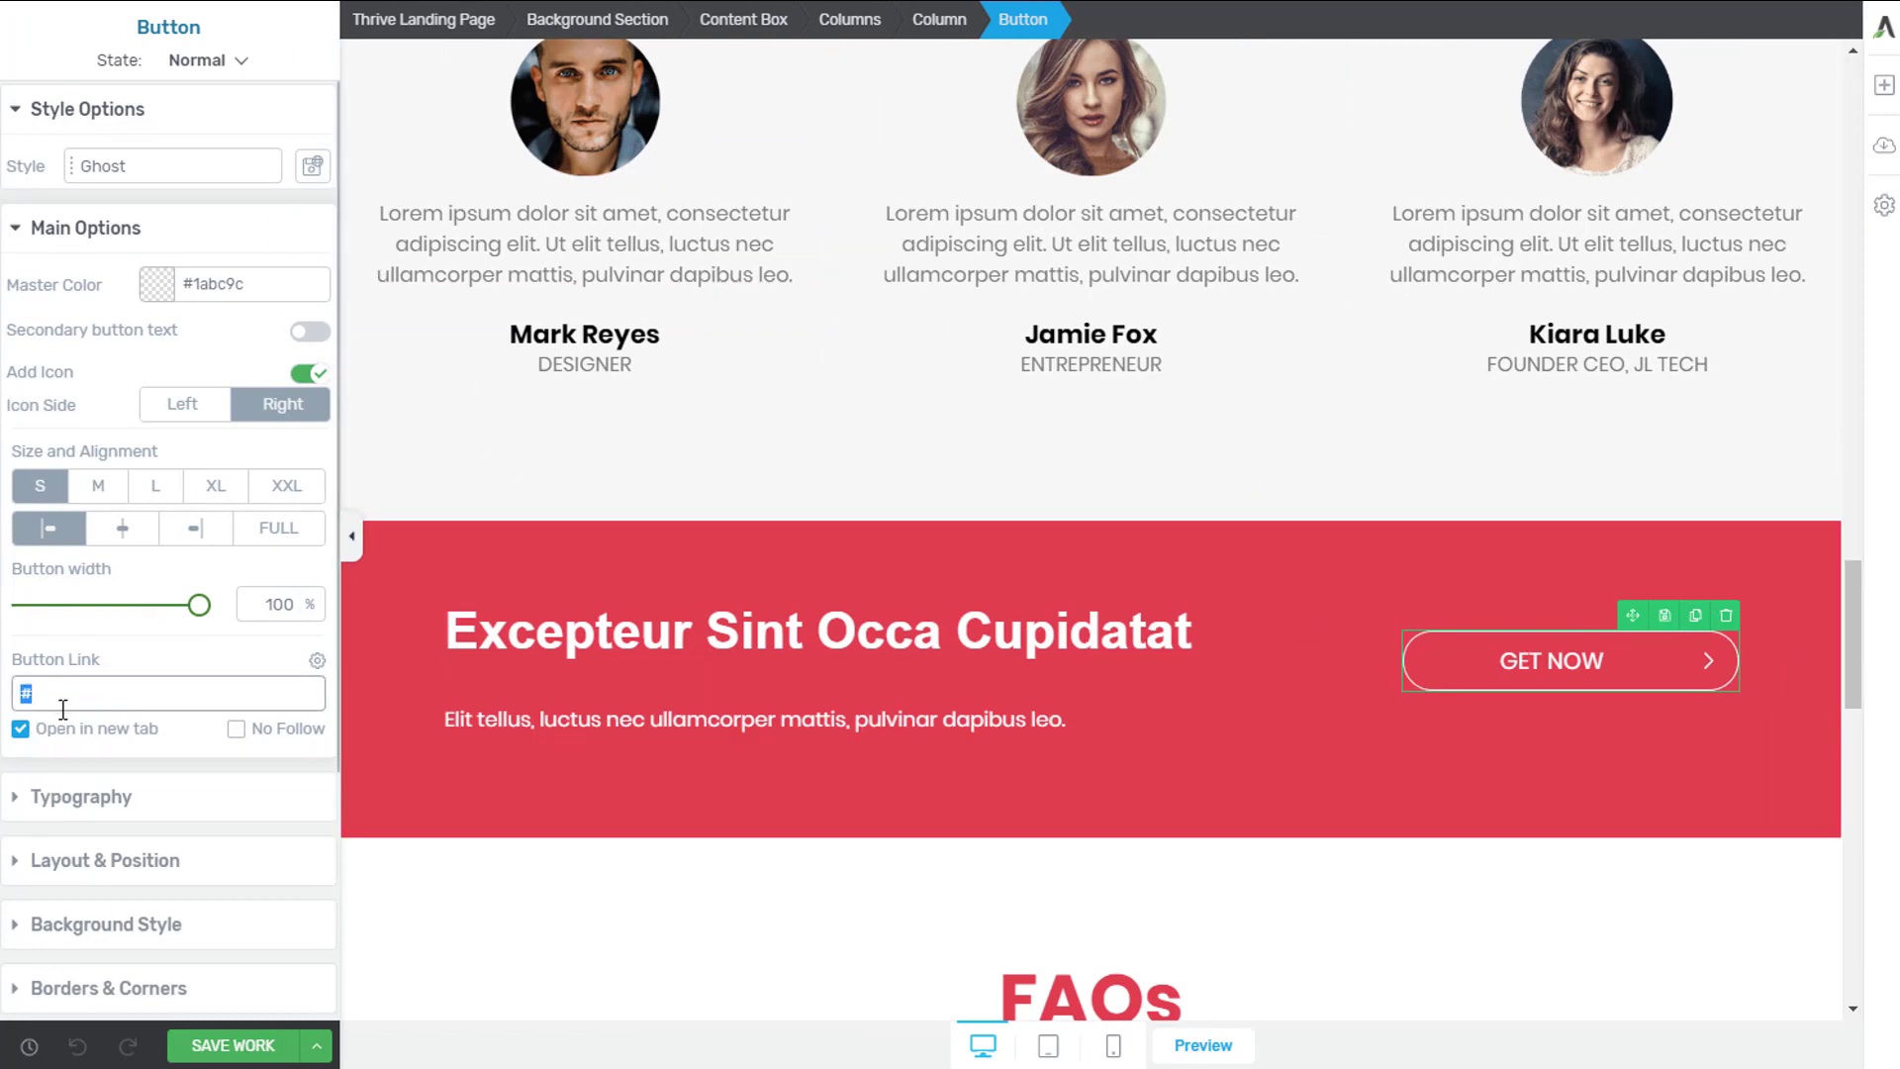
{"action": "left_click", "coordinate": [19, 728]}
{"action": "key", "text": "ctrl+v"}
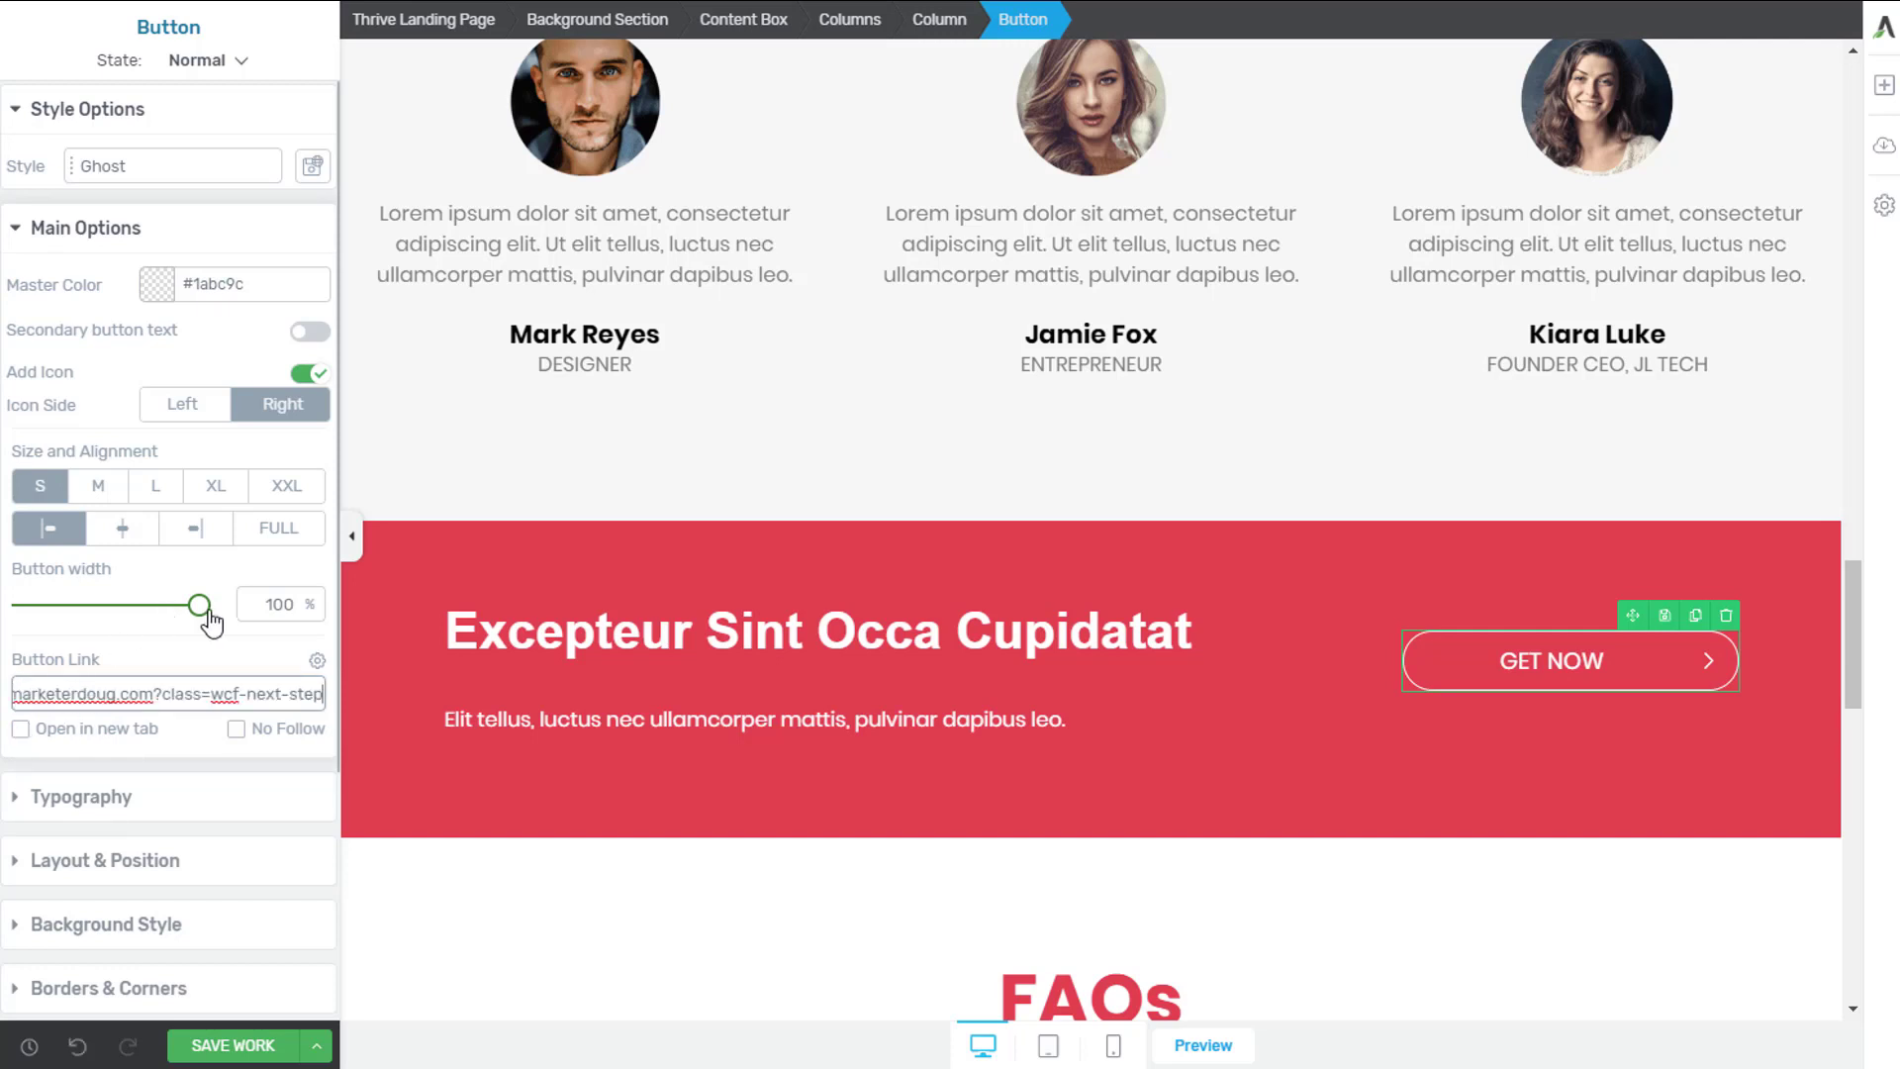
{"action": "left_click", "coordinate": [148, 655]}
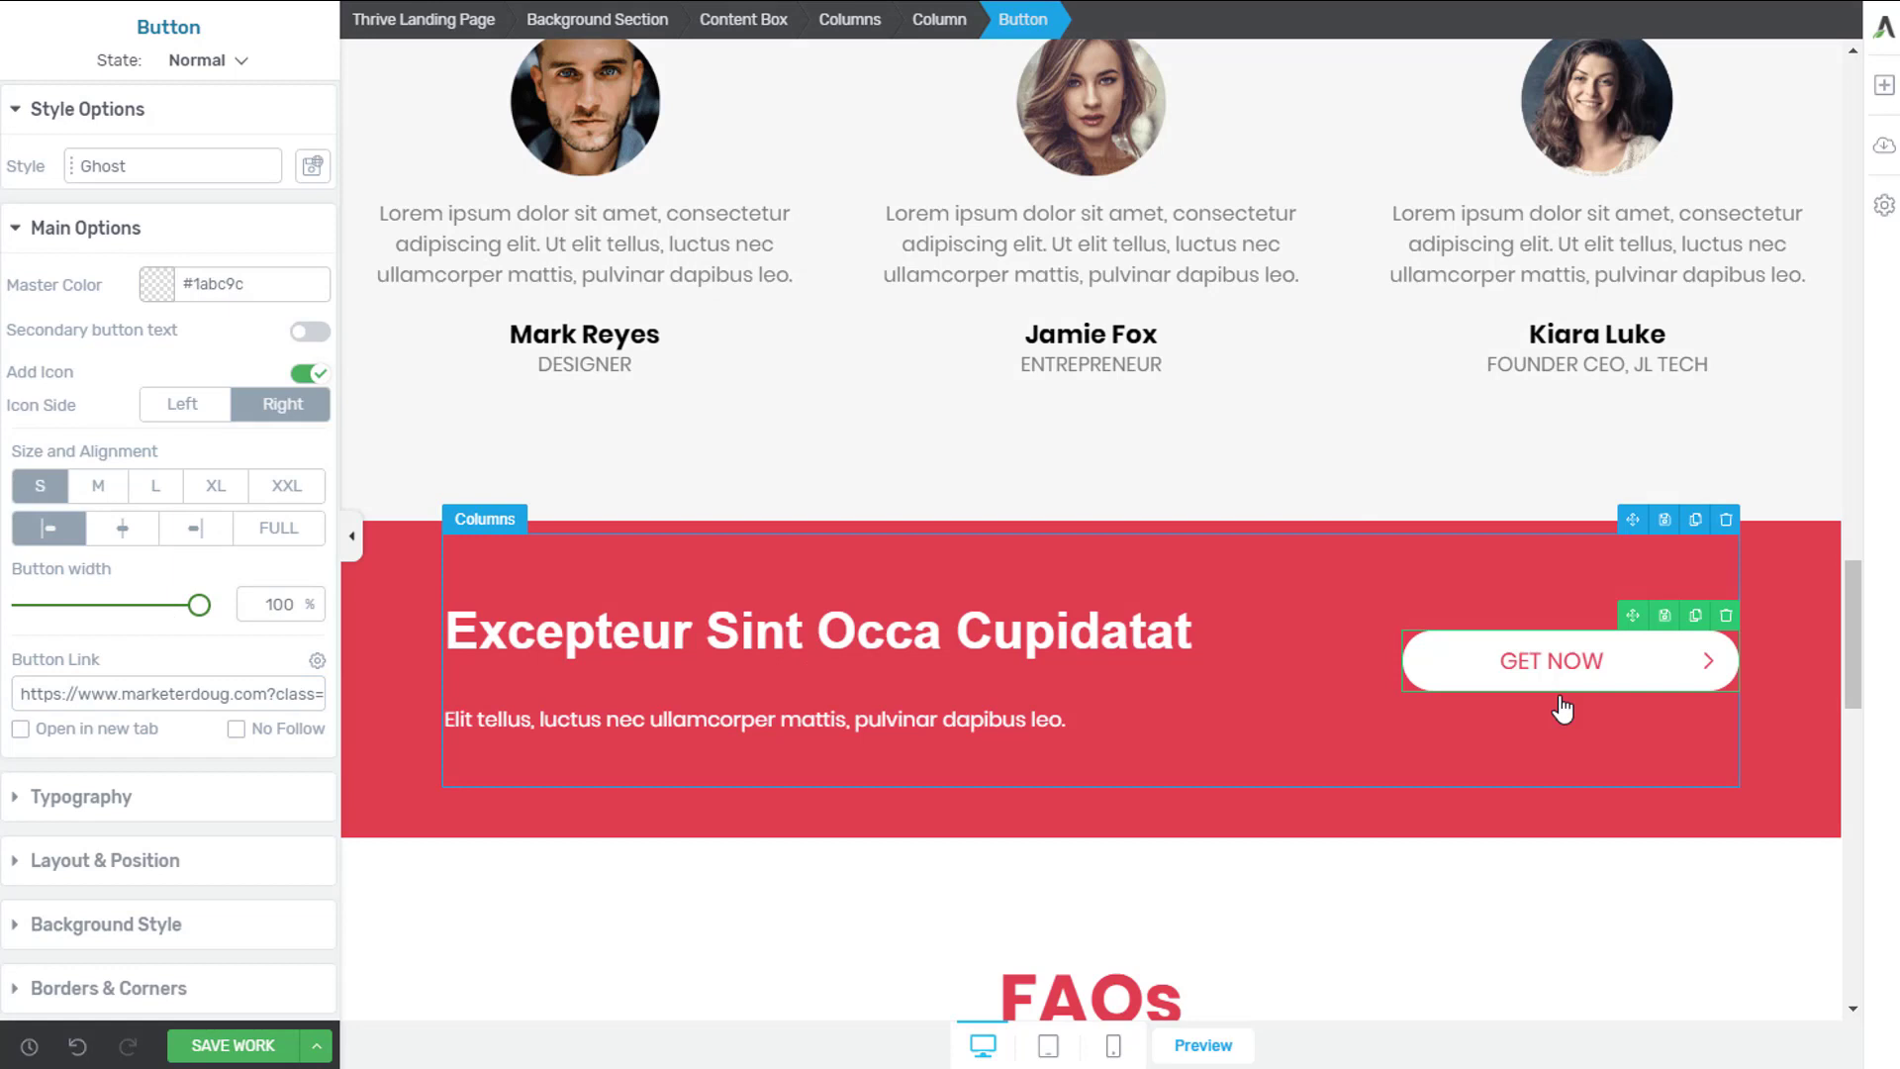
{"action": "left_click", "coordinate": [237, 1034]}
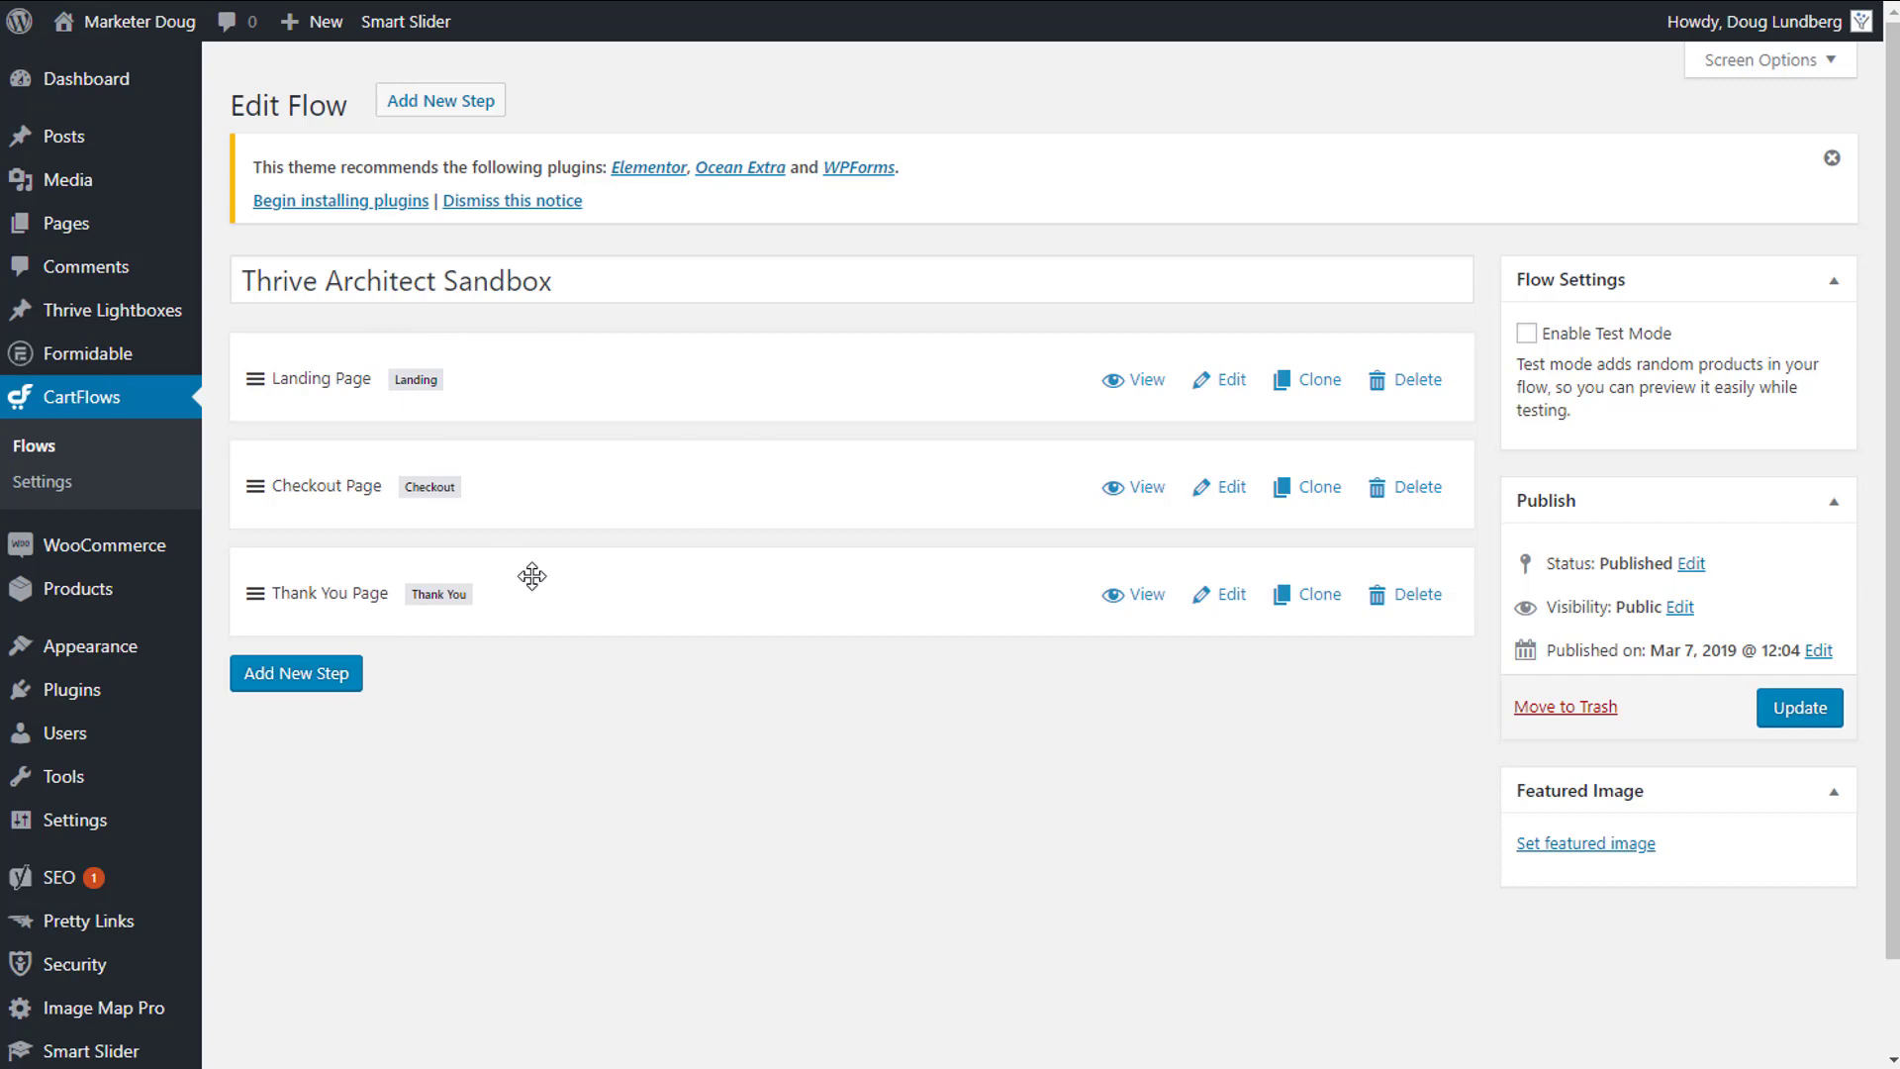
Edit the Checkout Page step and select the [cartflows_checkout] shortcode under Checkout Layout's Shortcodes
{"action": "left_click", "coordinate": [1221, 489]}
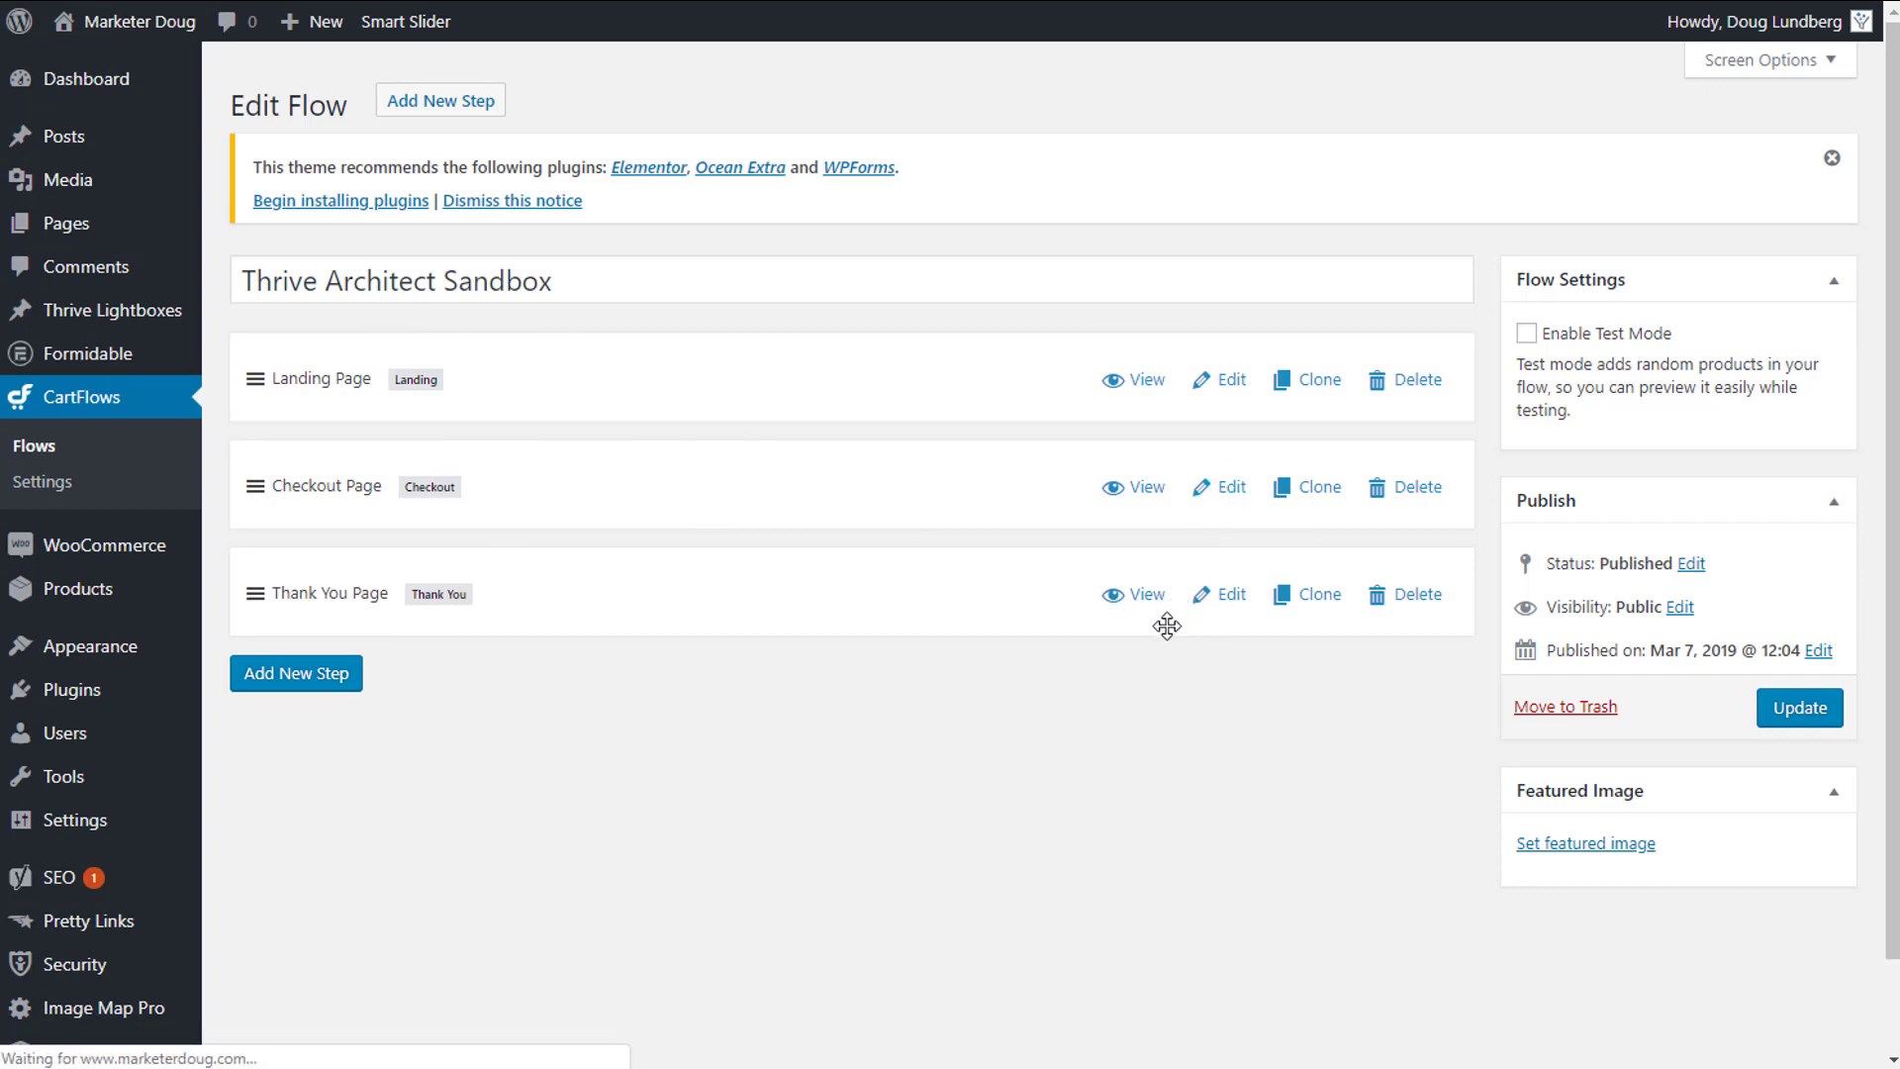
{"action": "scroll", "coordinate": [1152, 632], "scroll_direction": "down", "scroll_amount": 5}
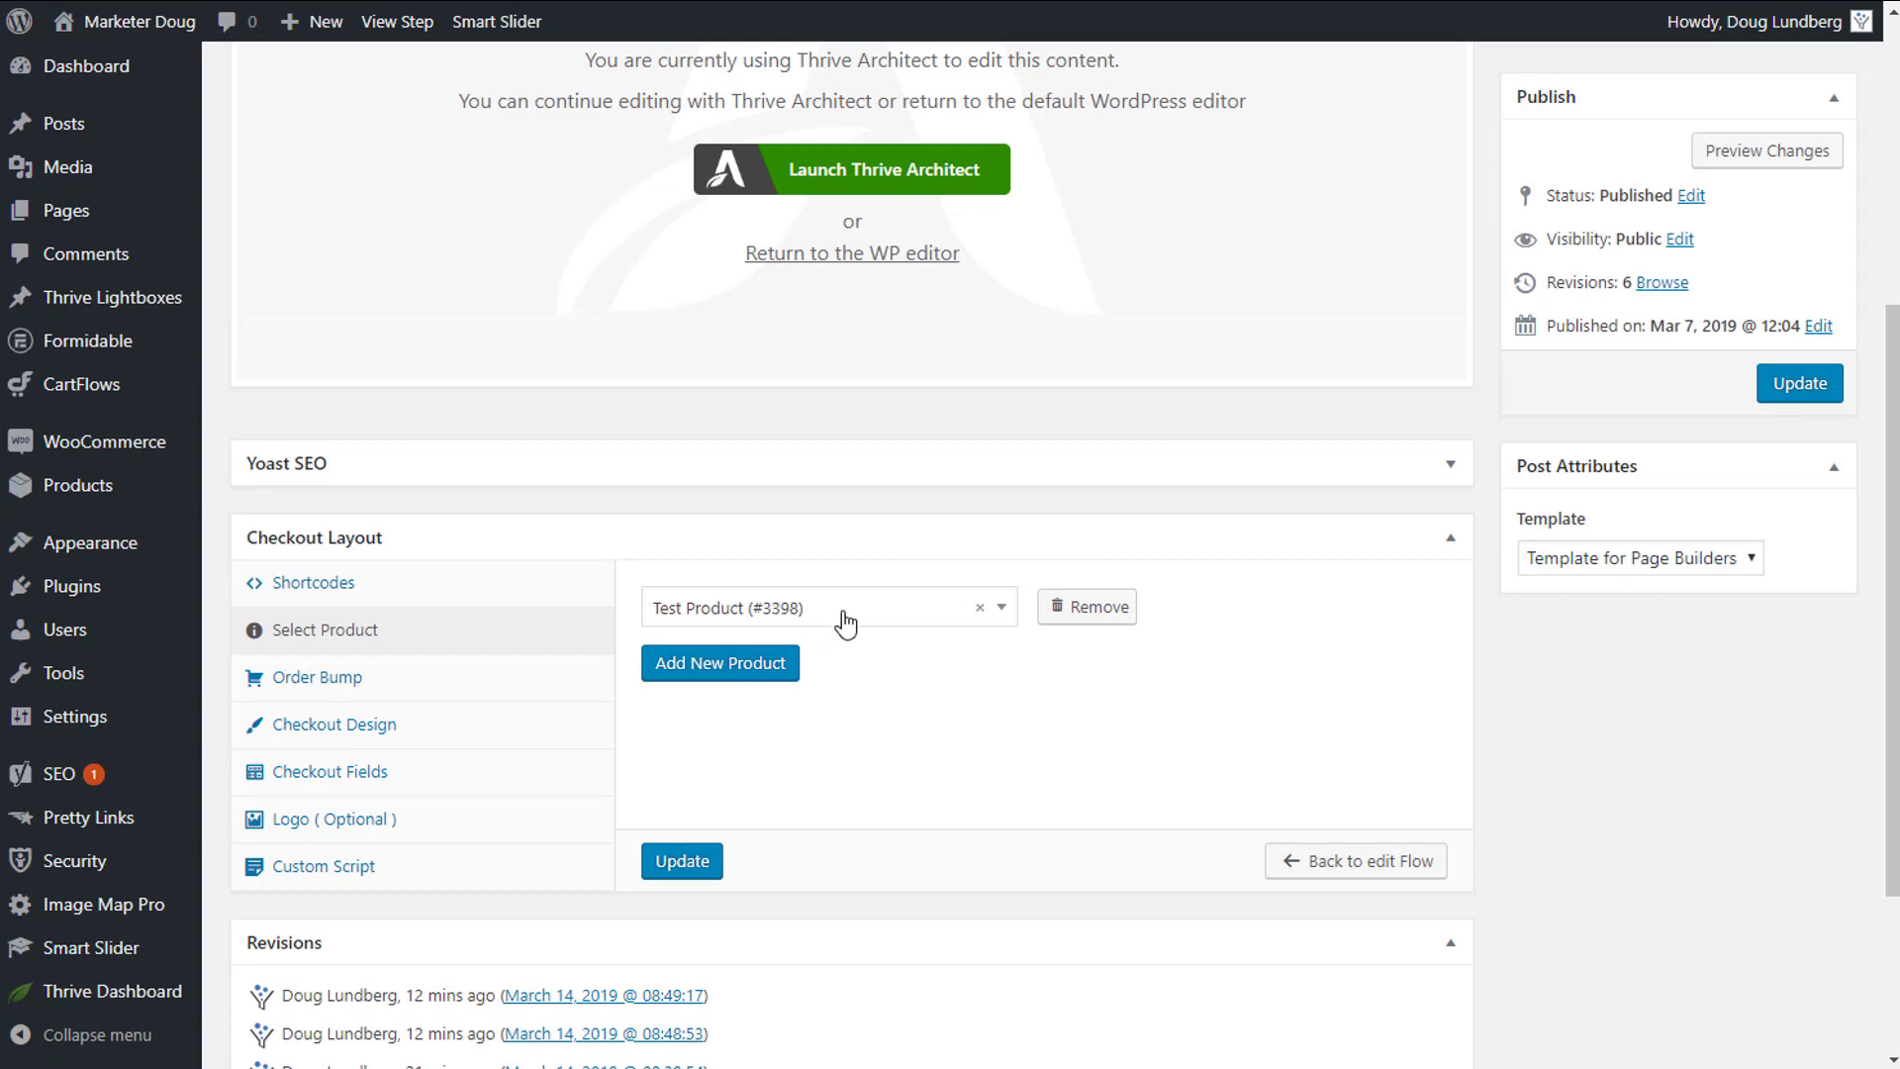
{"action": "left_click", "coordinate": [334, 592]}
{"action": "left_click", "coordinate": [1036, 614]}
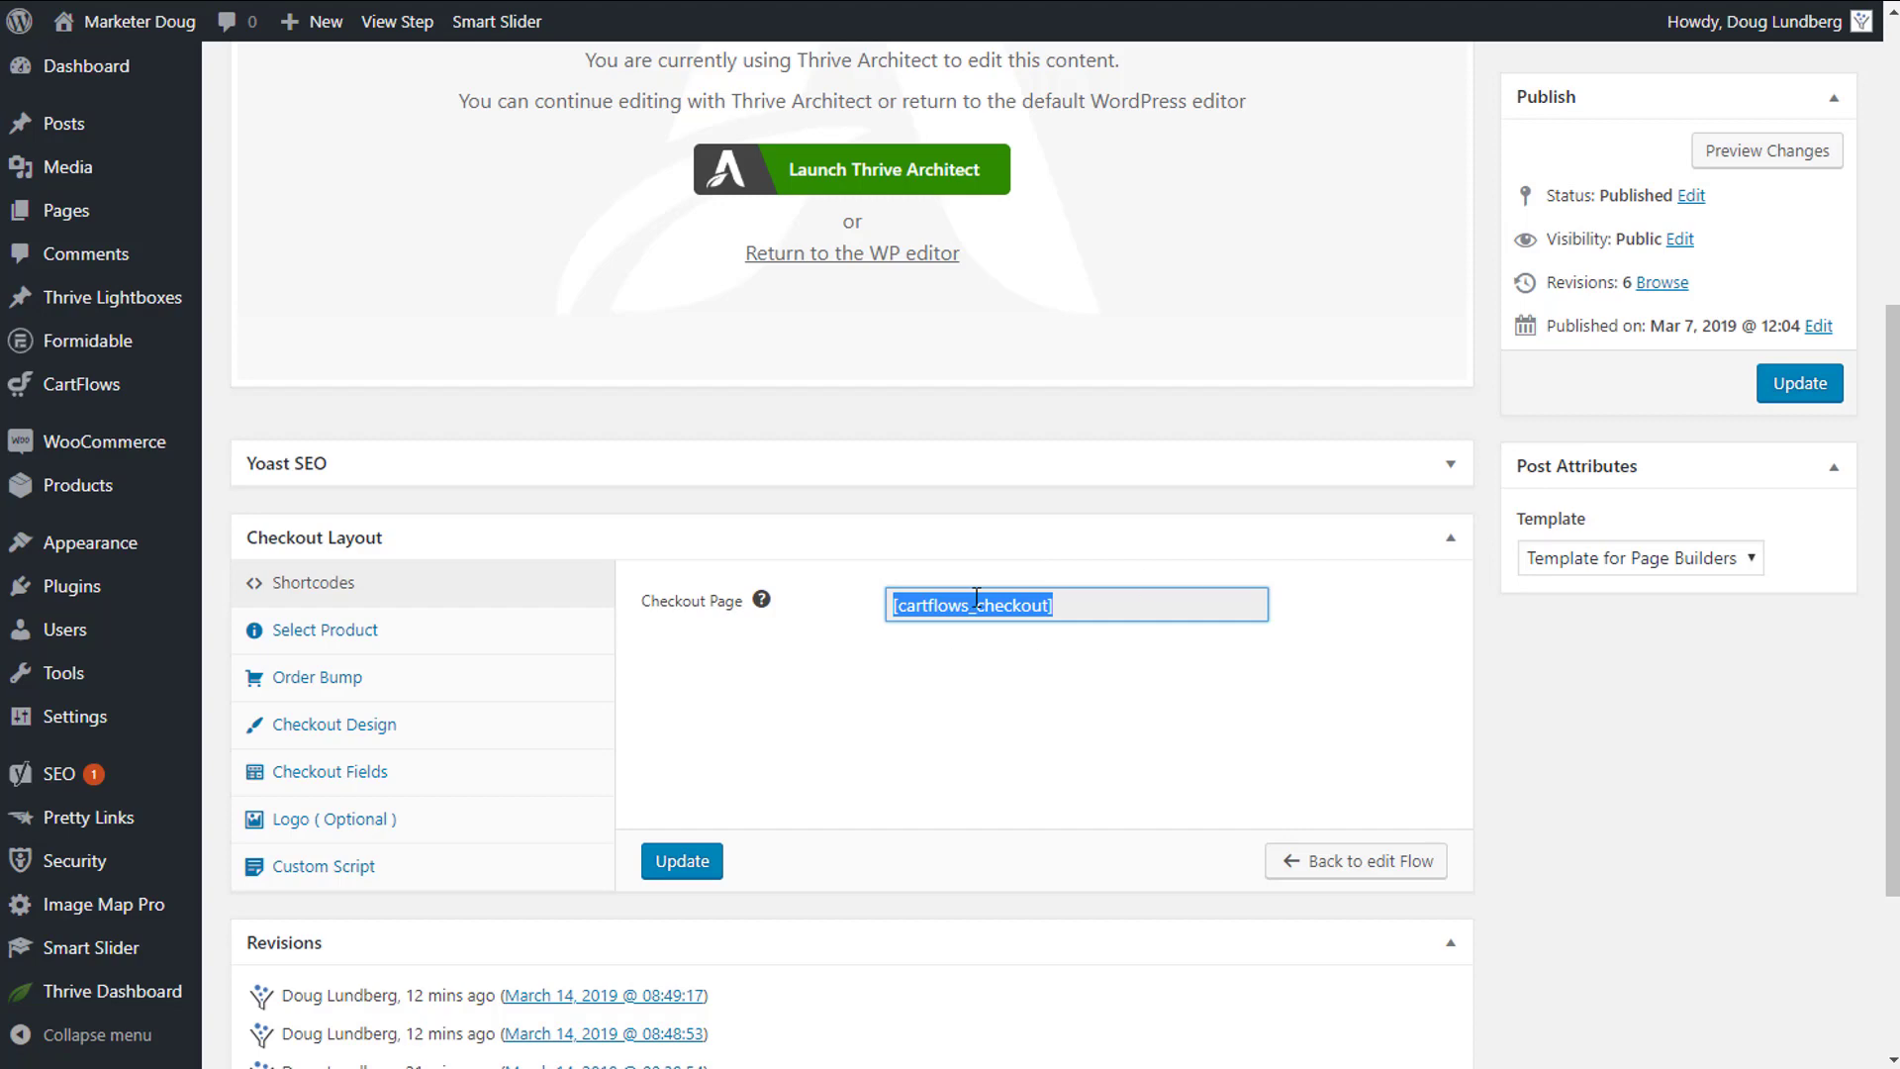
Launch Thrive Architect from the Checkout Page's Edit Step screen
{"action": "scroll", "coordinate": [1163, 643], "scroll_direction": "up", "scroll_amount": 5}
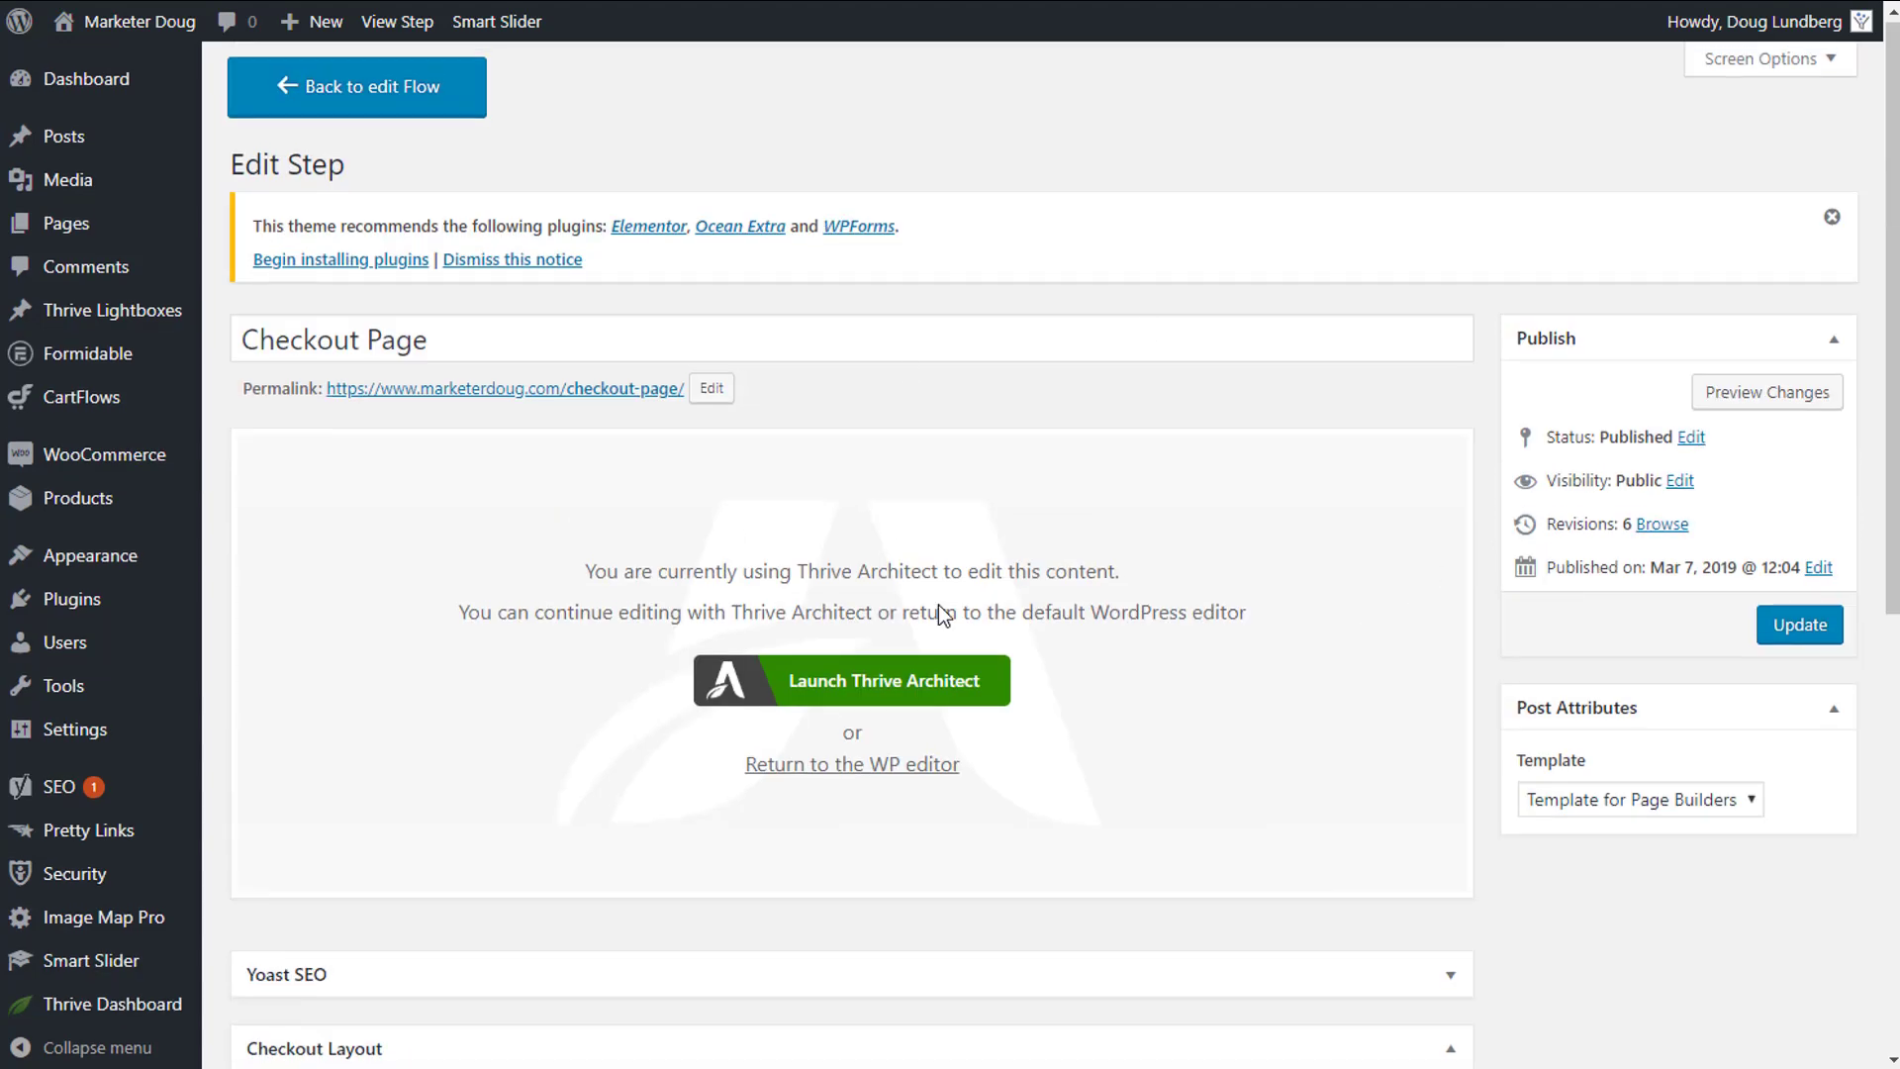
{"action": "left_click", "coordinate": [889, 693]}
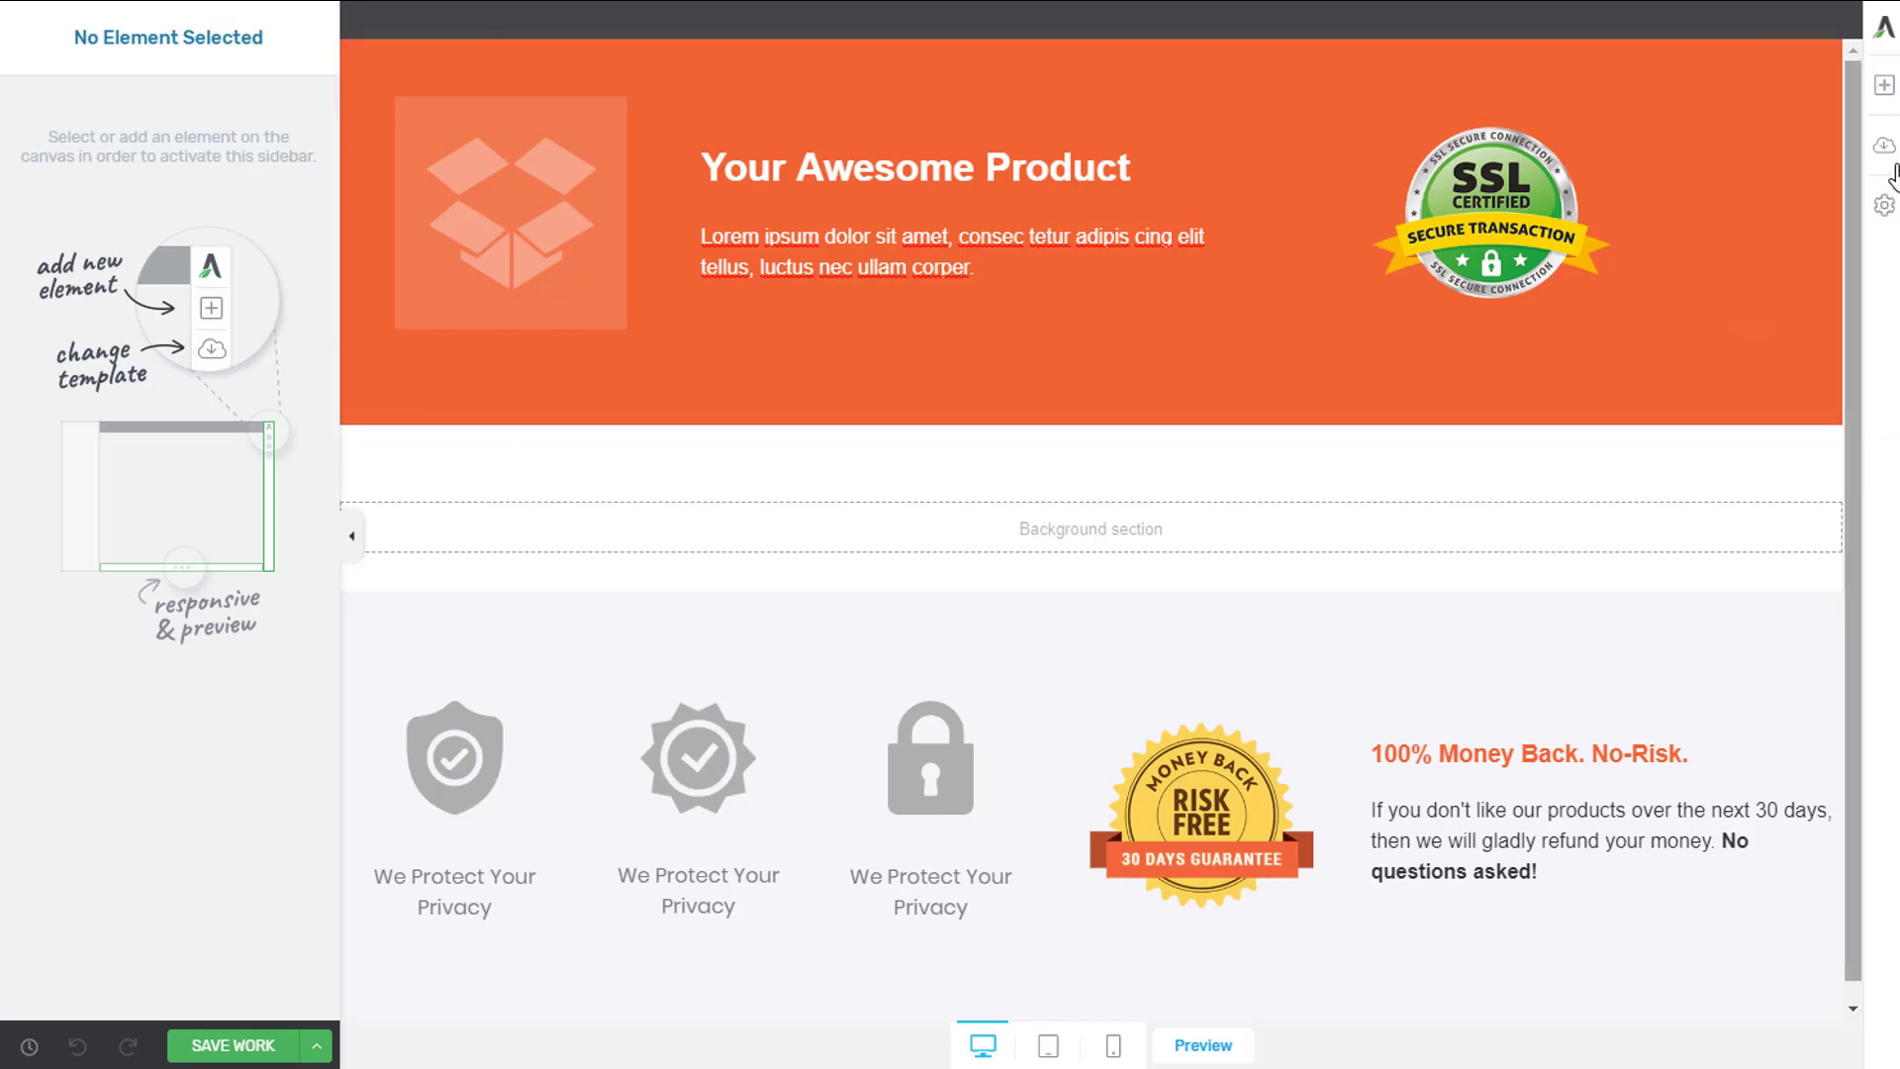
Drop a WordPress Content block with [cartflows_checkout] into the empty Background section and save
{"action": "left_click", "coordinate": [1884, 87]}
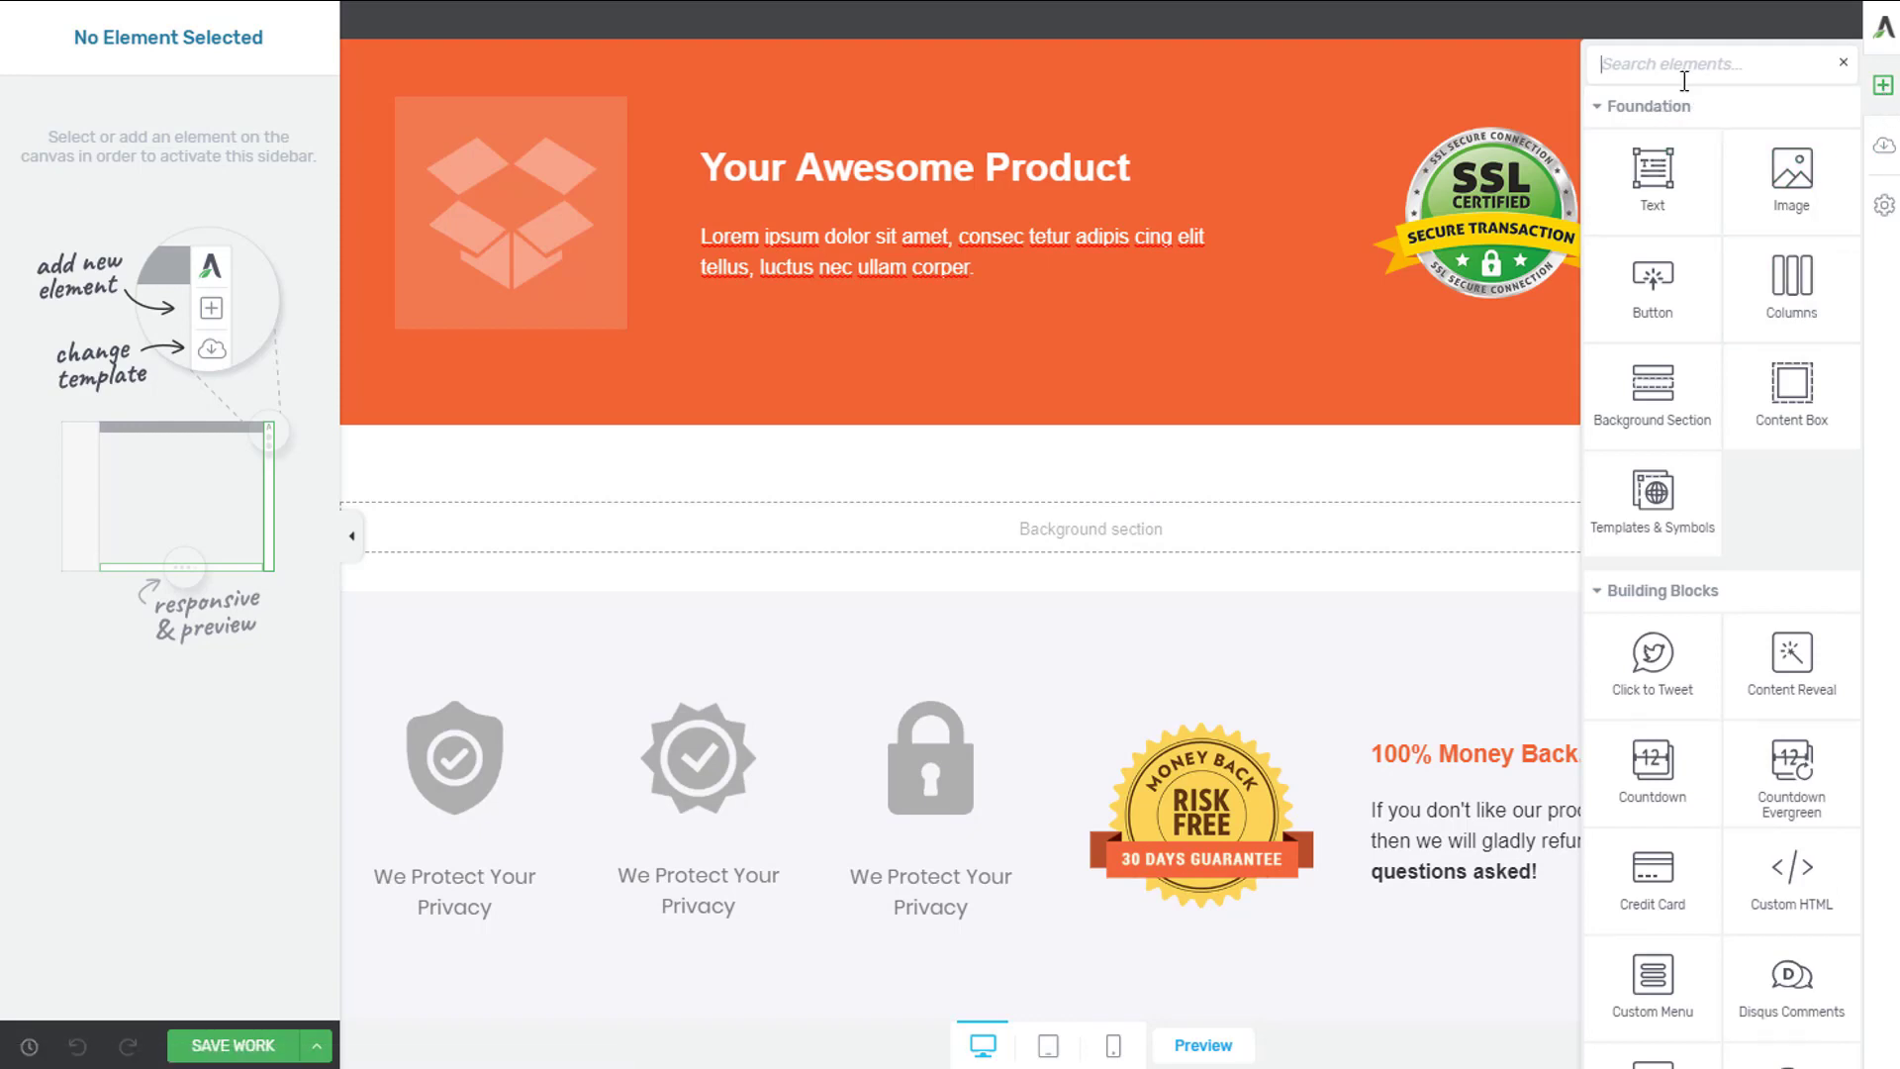
{"action": "type", "text": "wordp"}
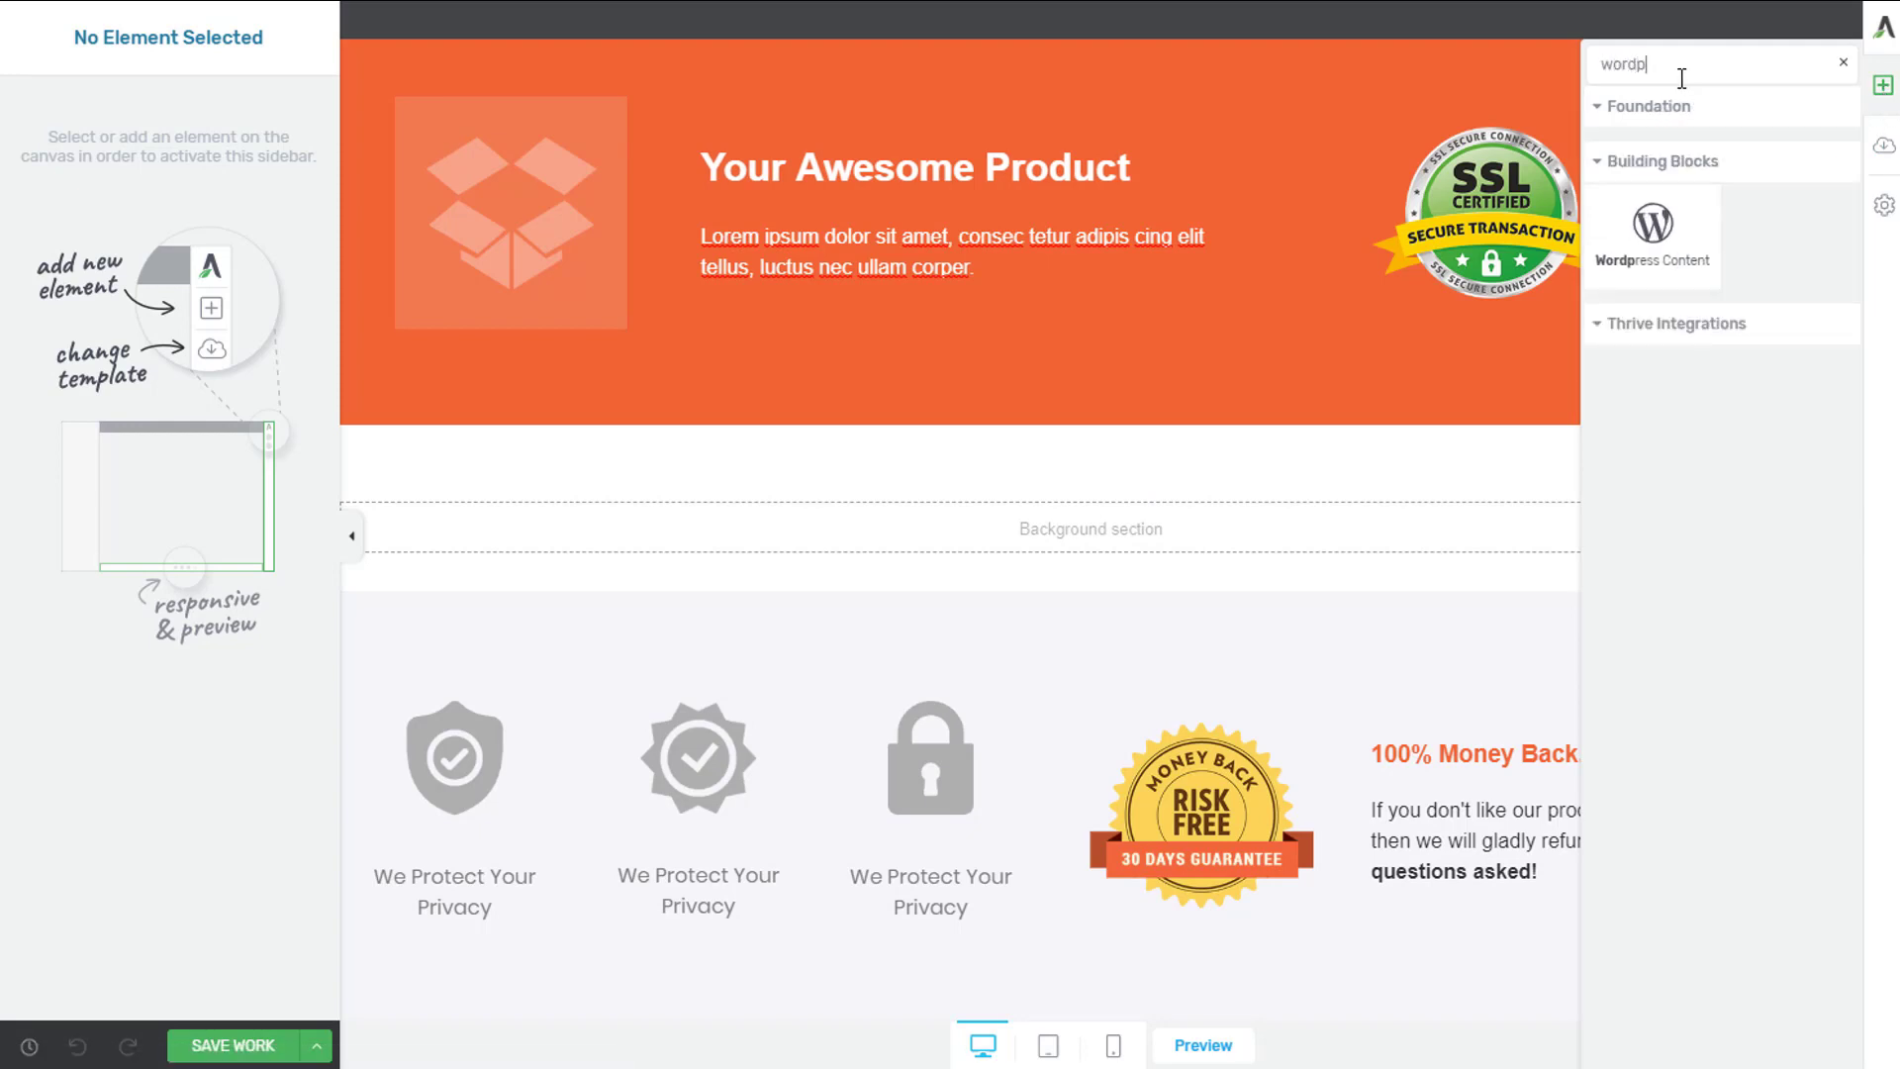
{"action": "left_click_drag", "start_coordinate": [1653, 232], "coordinate": [998, 535]}
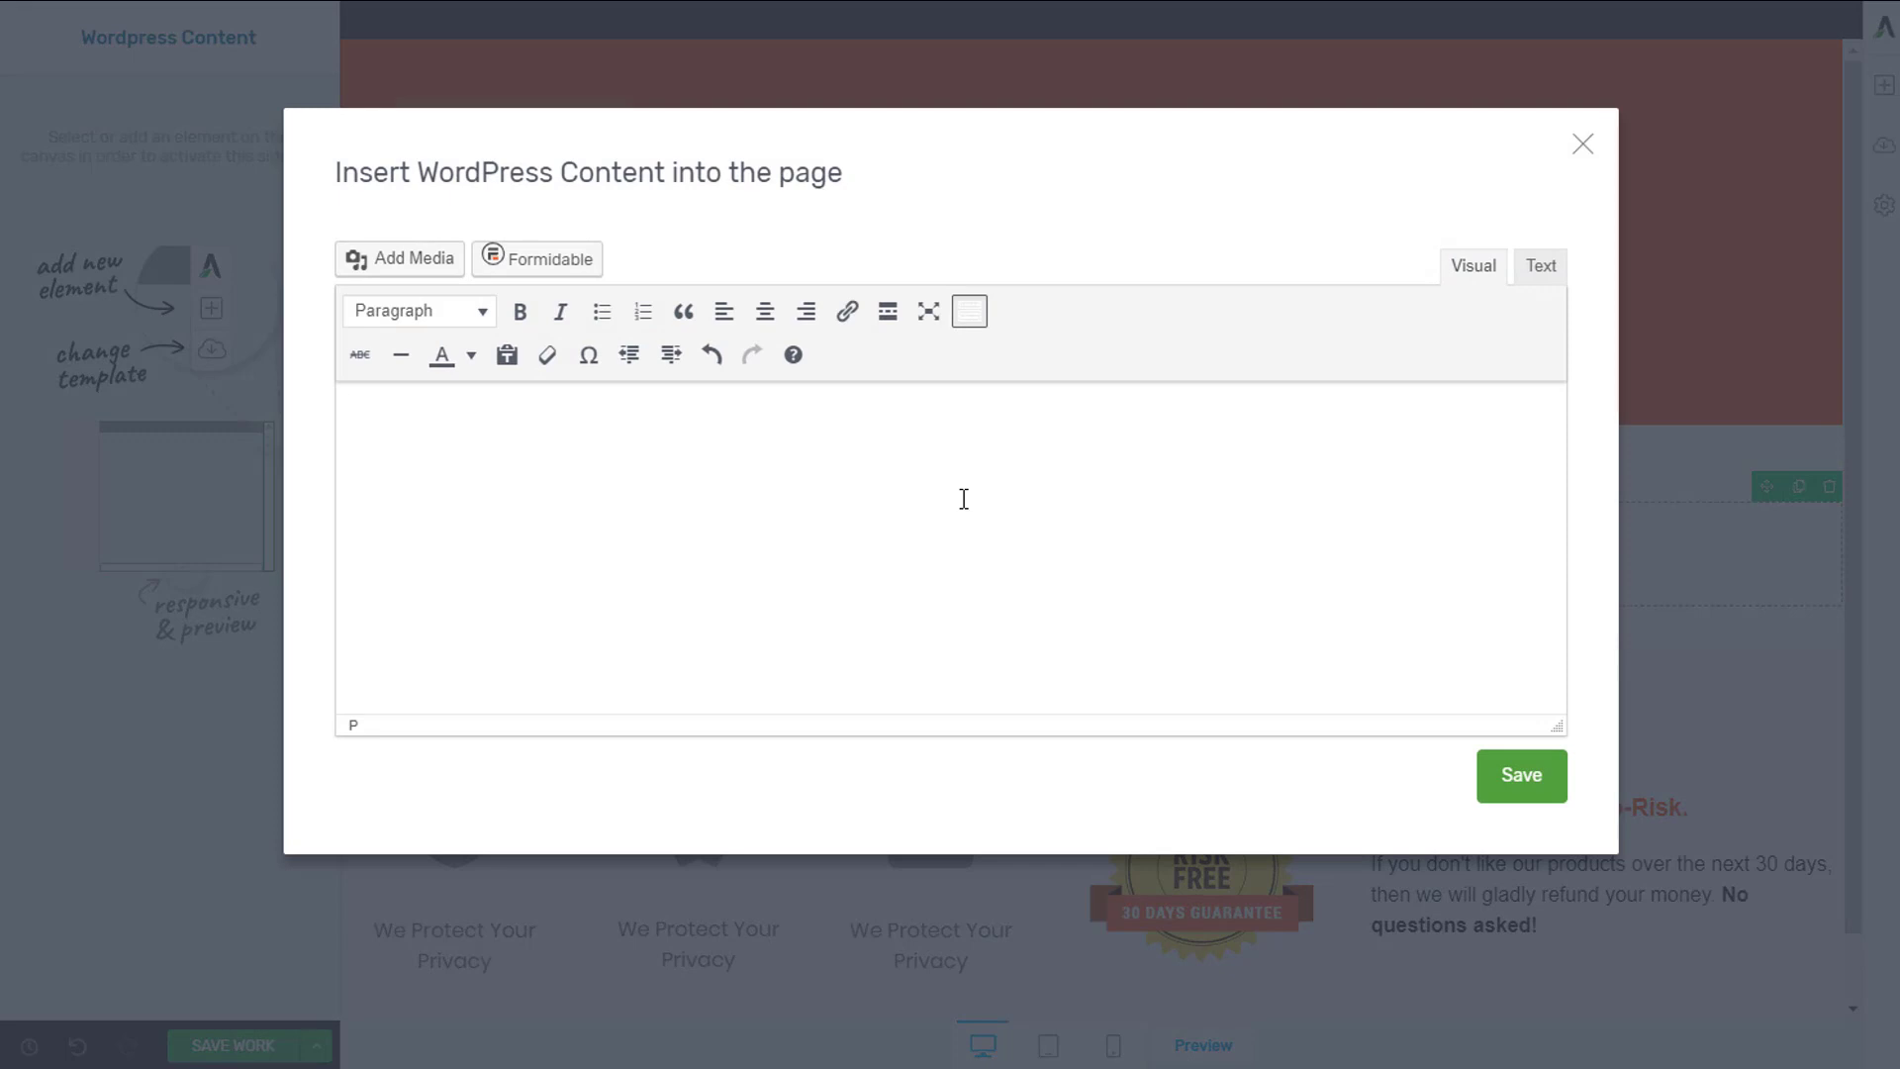
{"action": "type", "text": "[cartflows_checkout]"}
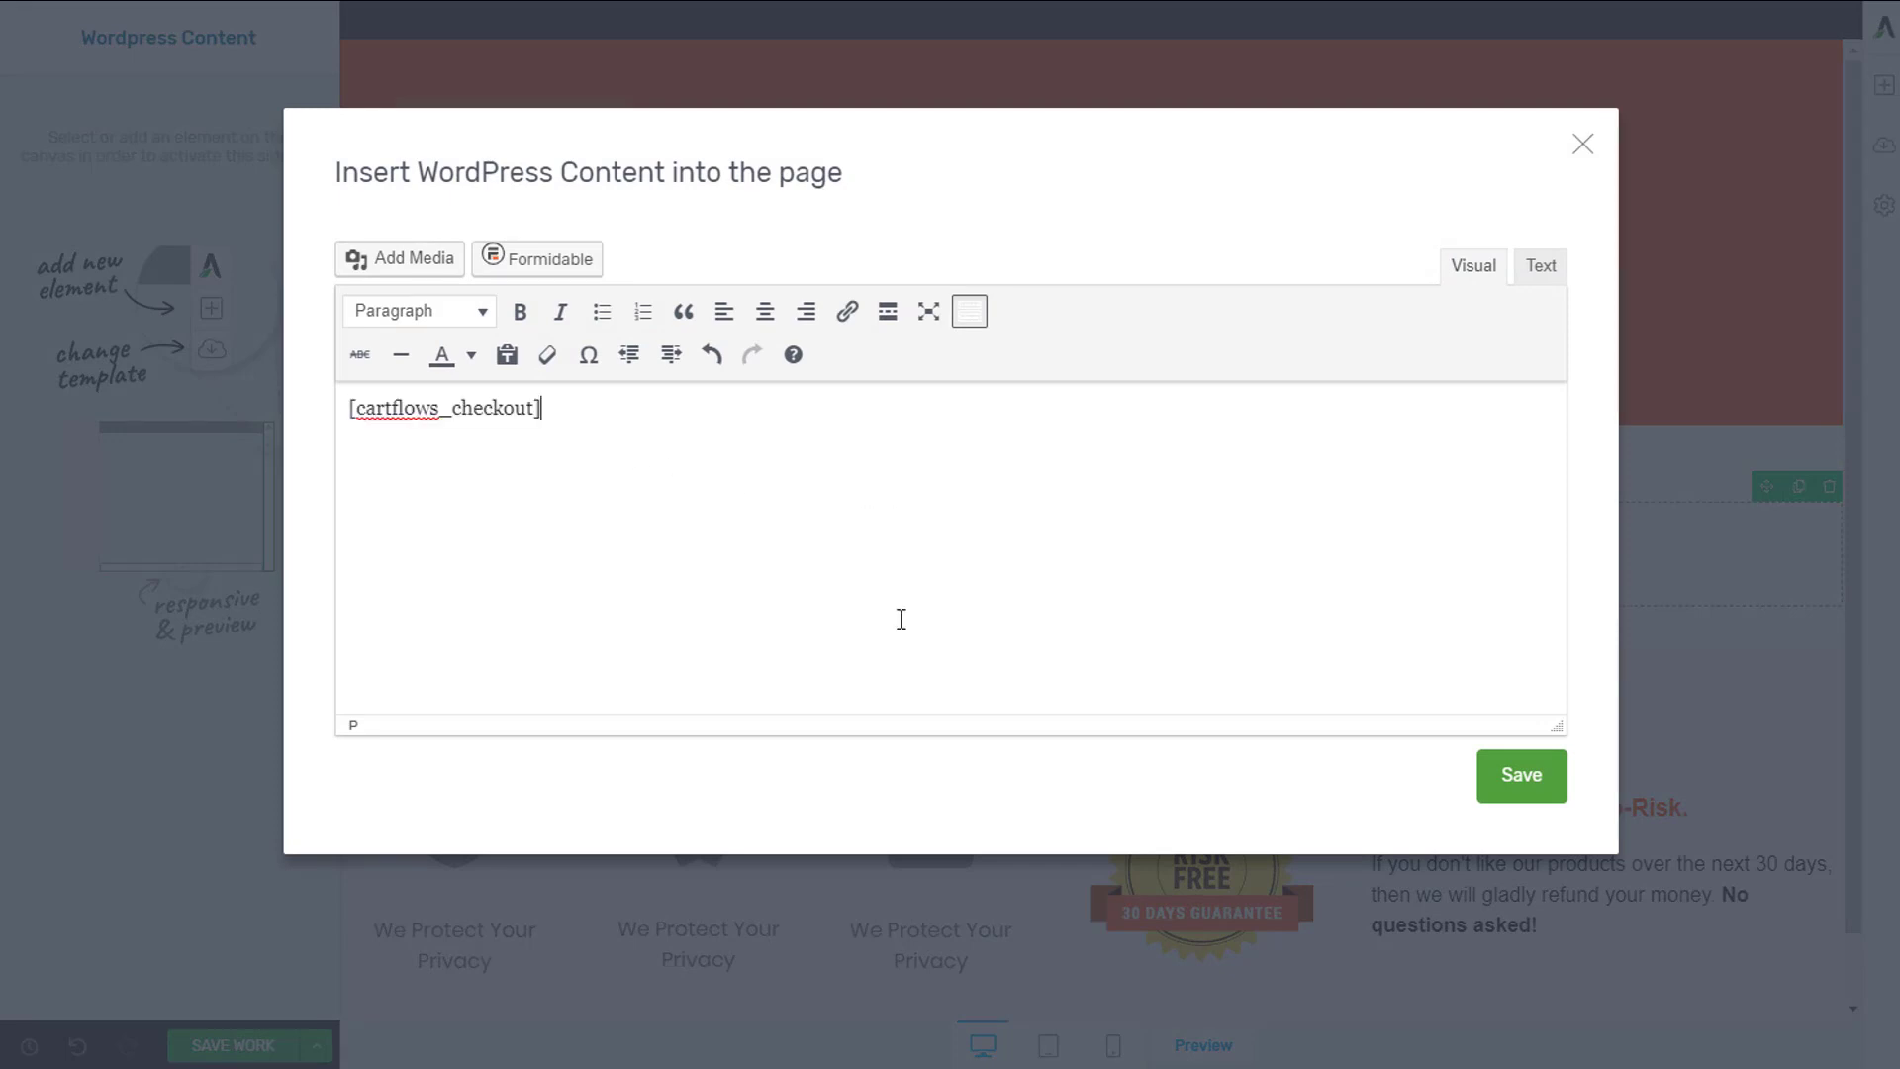
{"action": "left_click", "coordinate": [1511, 786]}
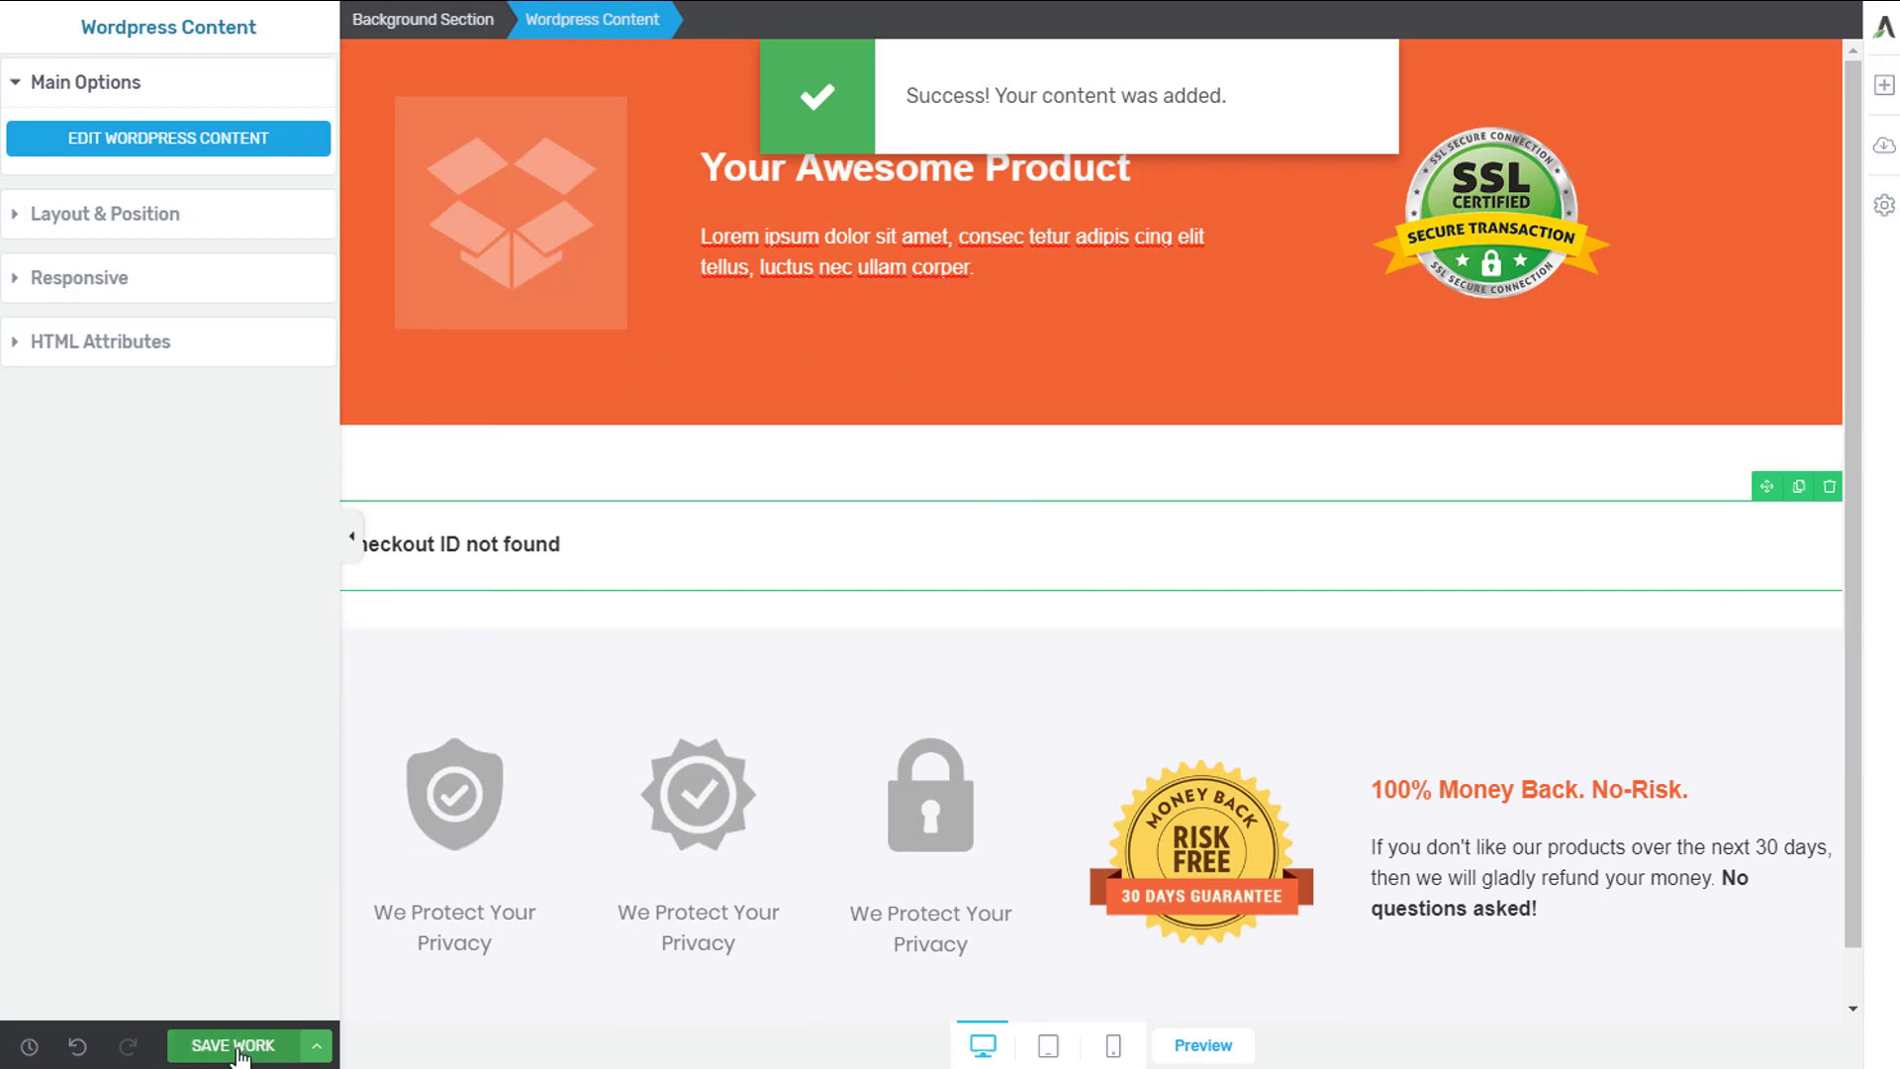
{"action": "left_click", "coordinate": [237, 1049]}
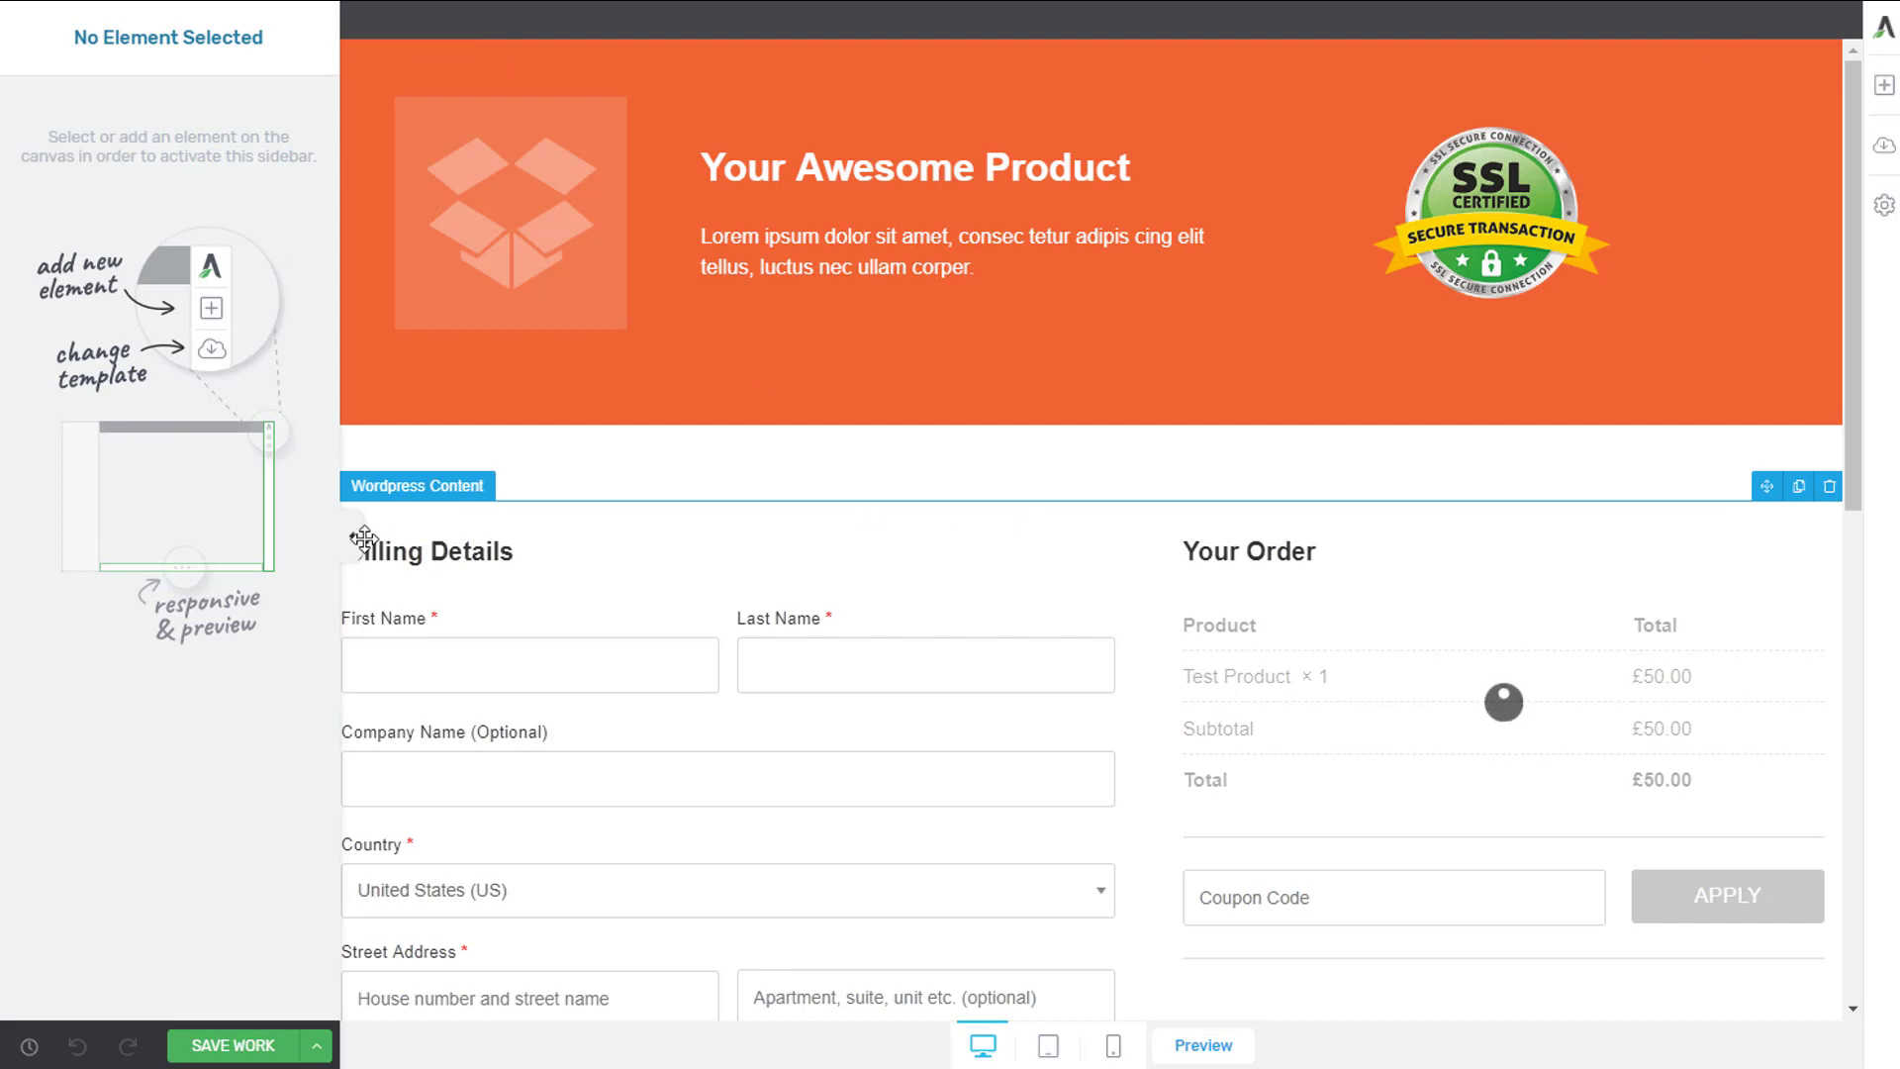
Collapse the Thrive Architect sidebar and review the Billing Details, Your Order and Place Order sections
{"action": "left_click", "coordinate": [354, 535]}
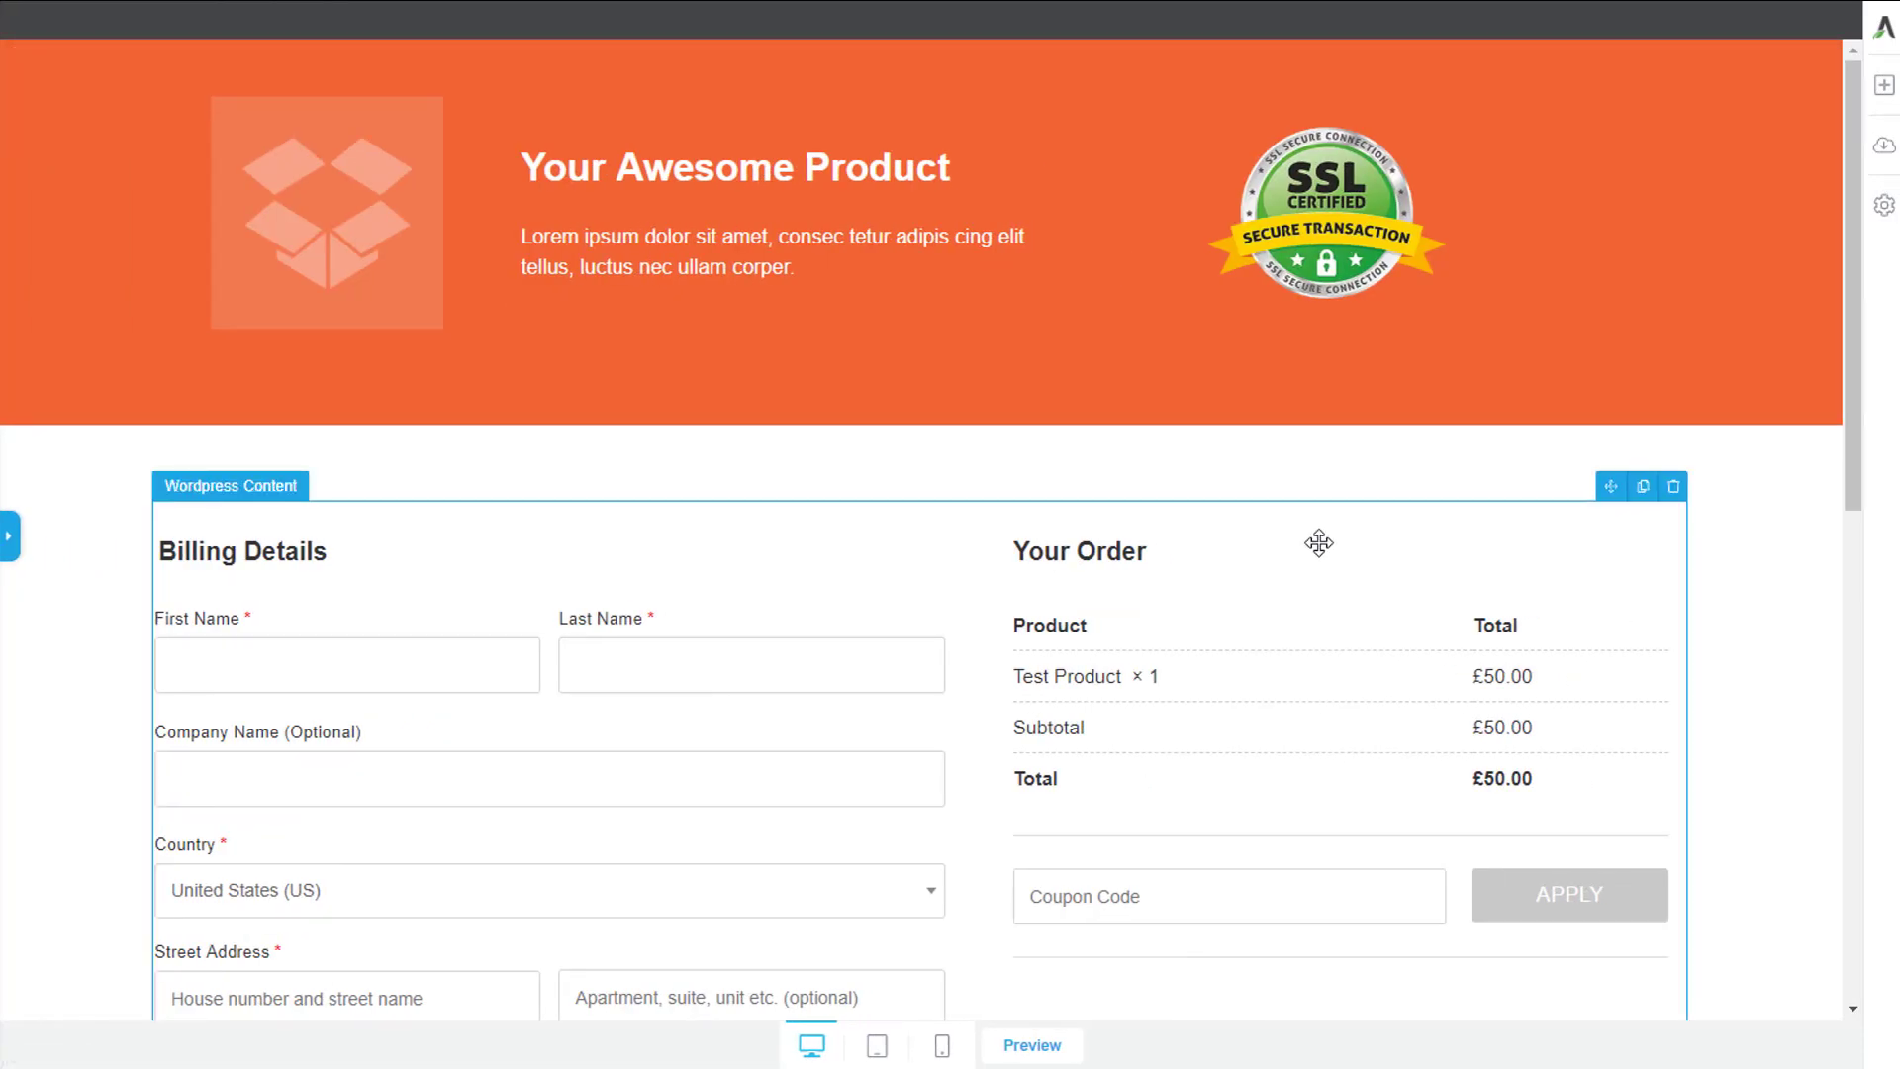
{"action": "scroll", "coordinate": [1227, 455], "scroll_direction": "down", "scroll_amount": 10}
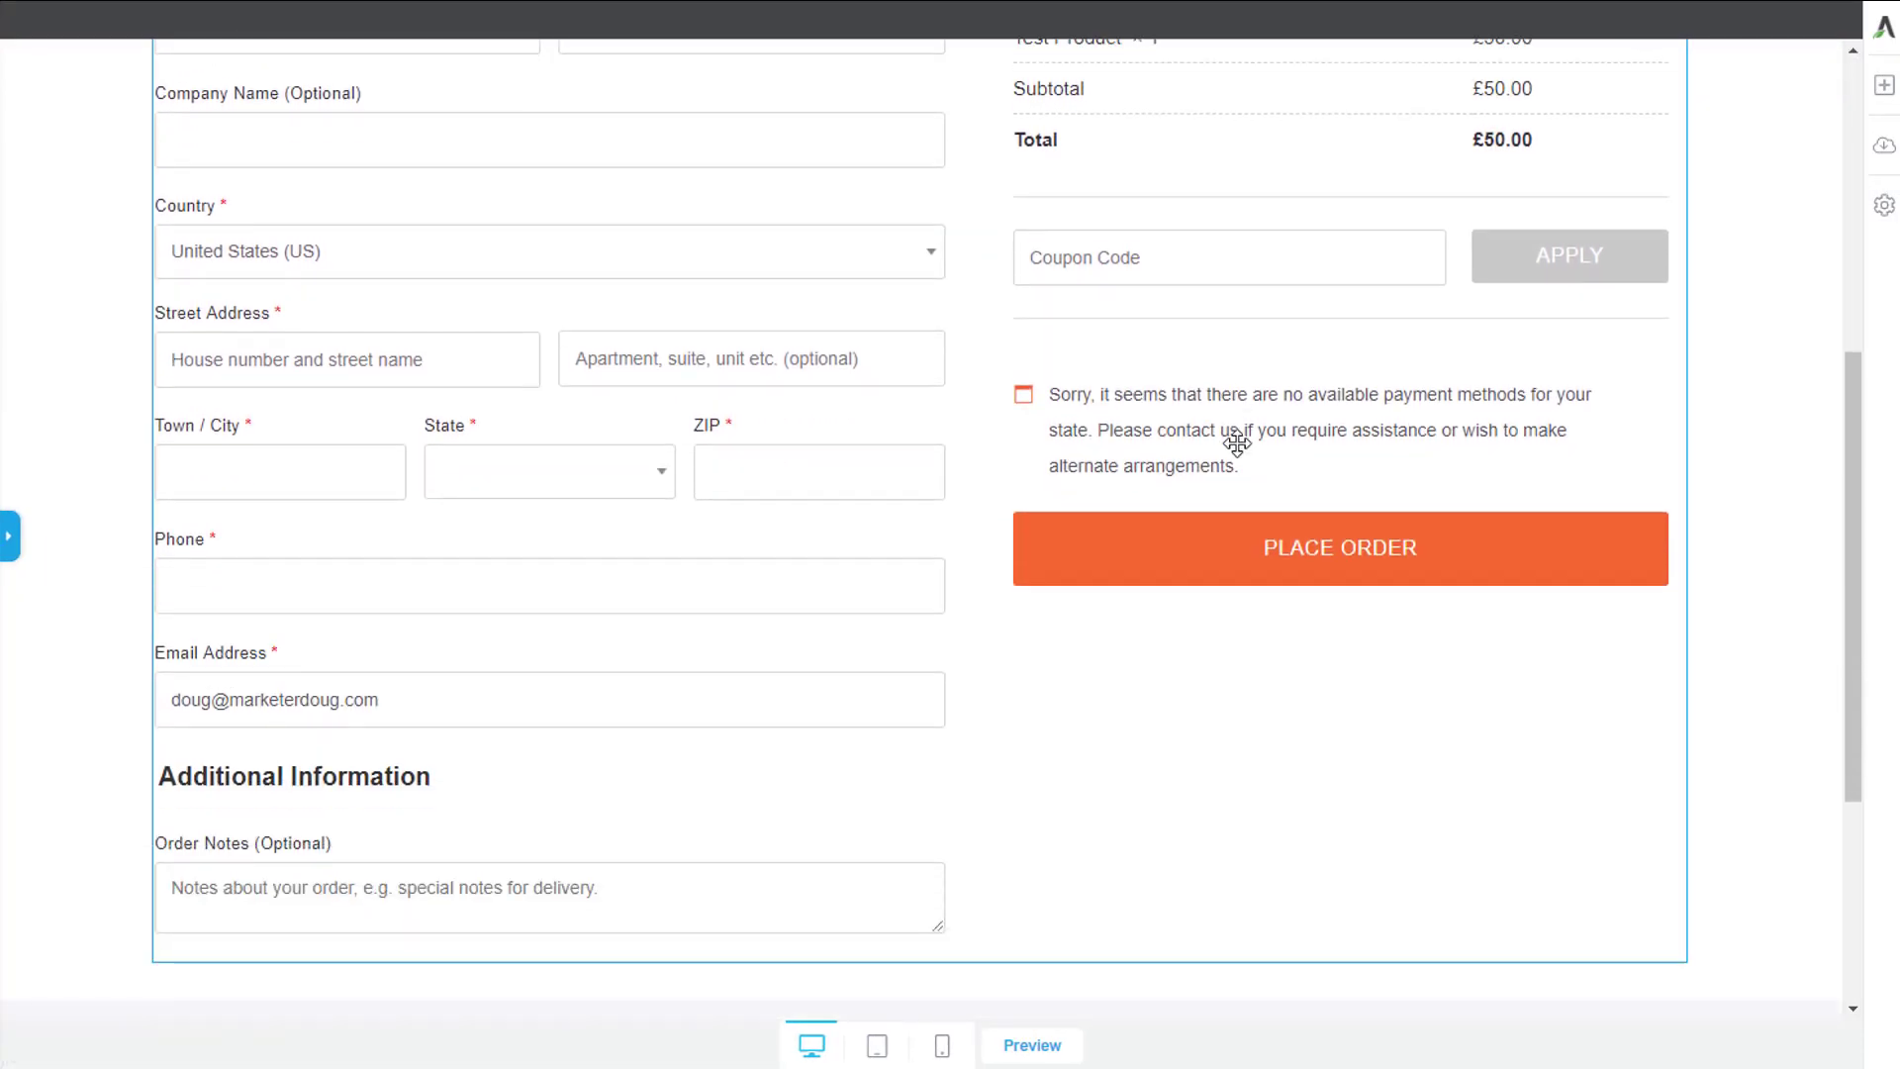
{"action": "scroll", "coordinate": [1232, 447], "scroll_direction": "up", "scroll_amount": 10}
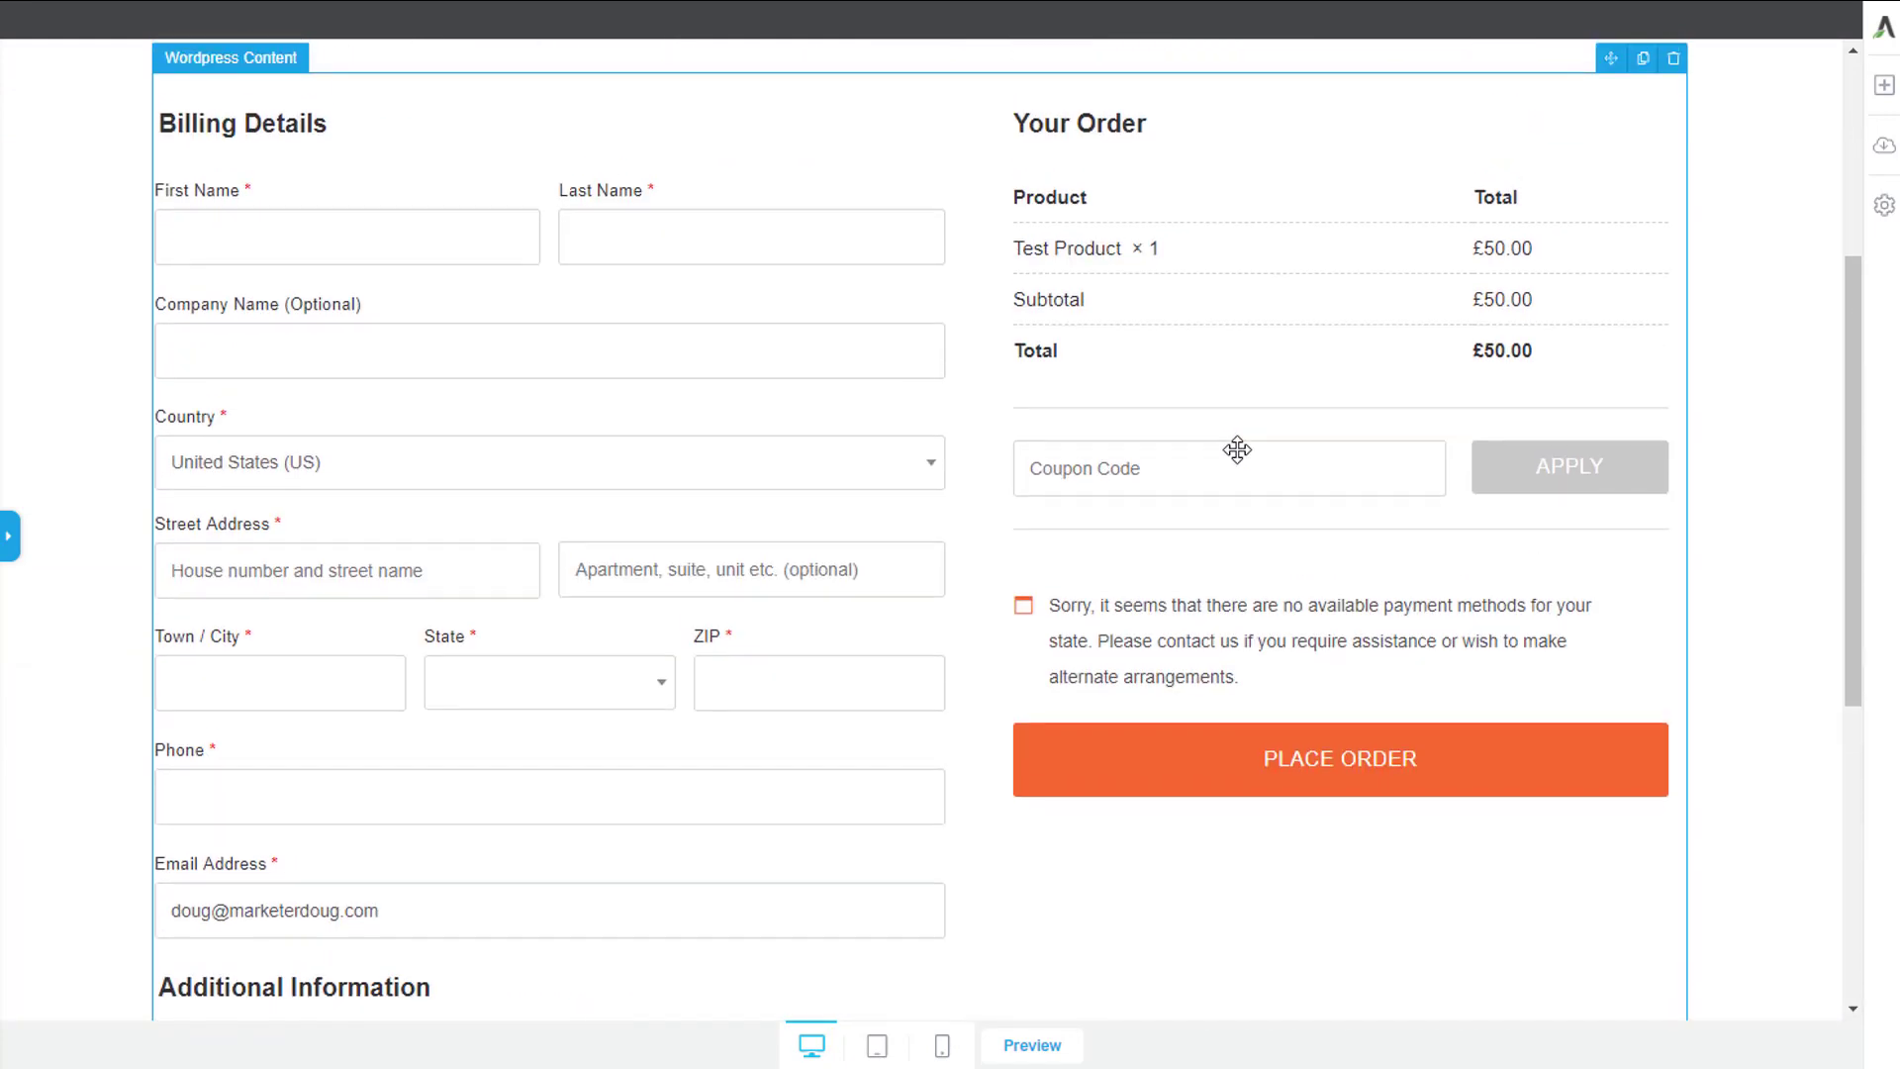
{"action": "scroll", "coordinate": [318, 636], "scroll_direction": "down", "scroll_amount": 4}
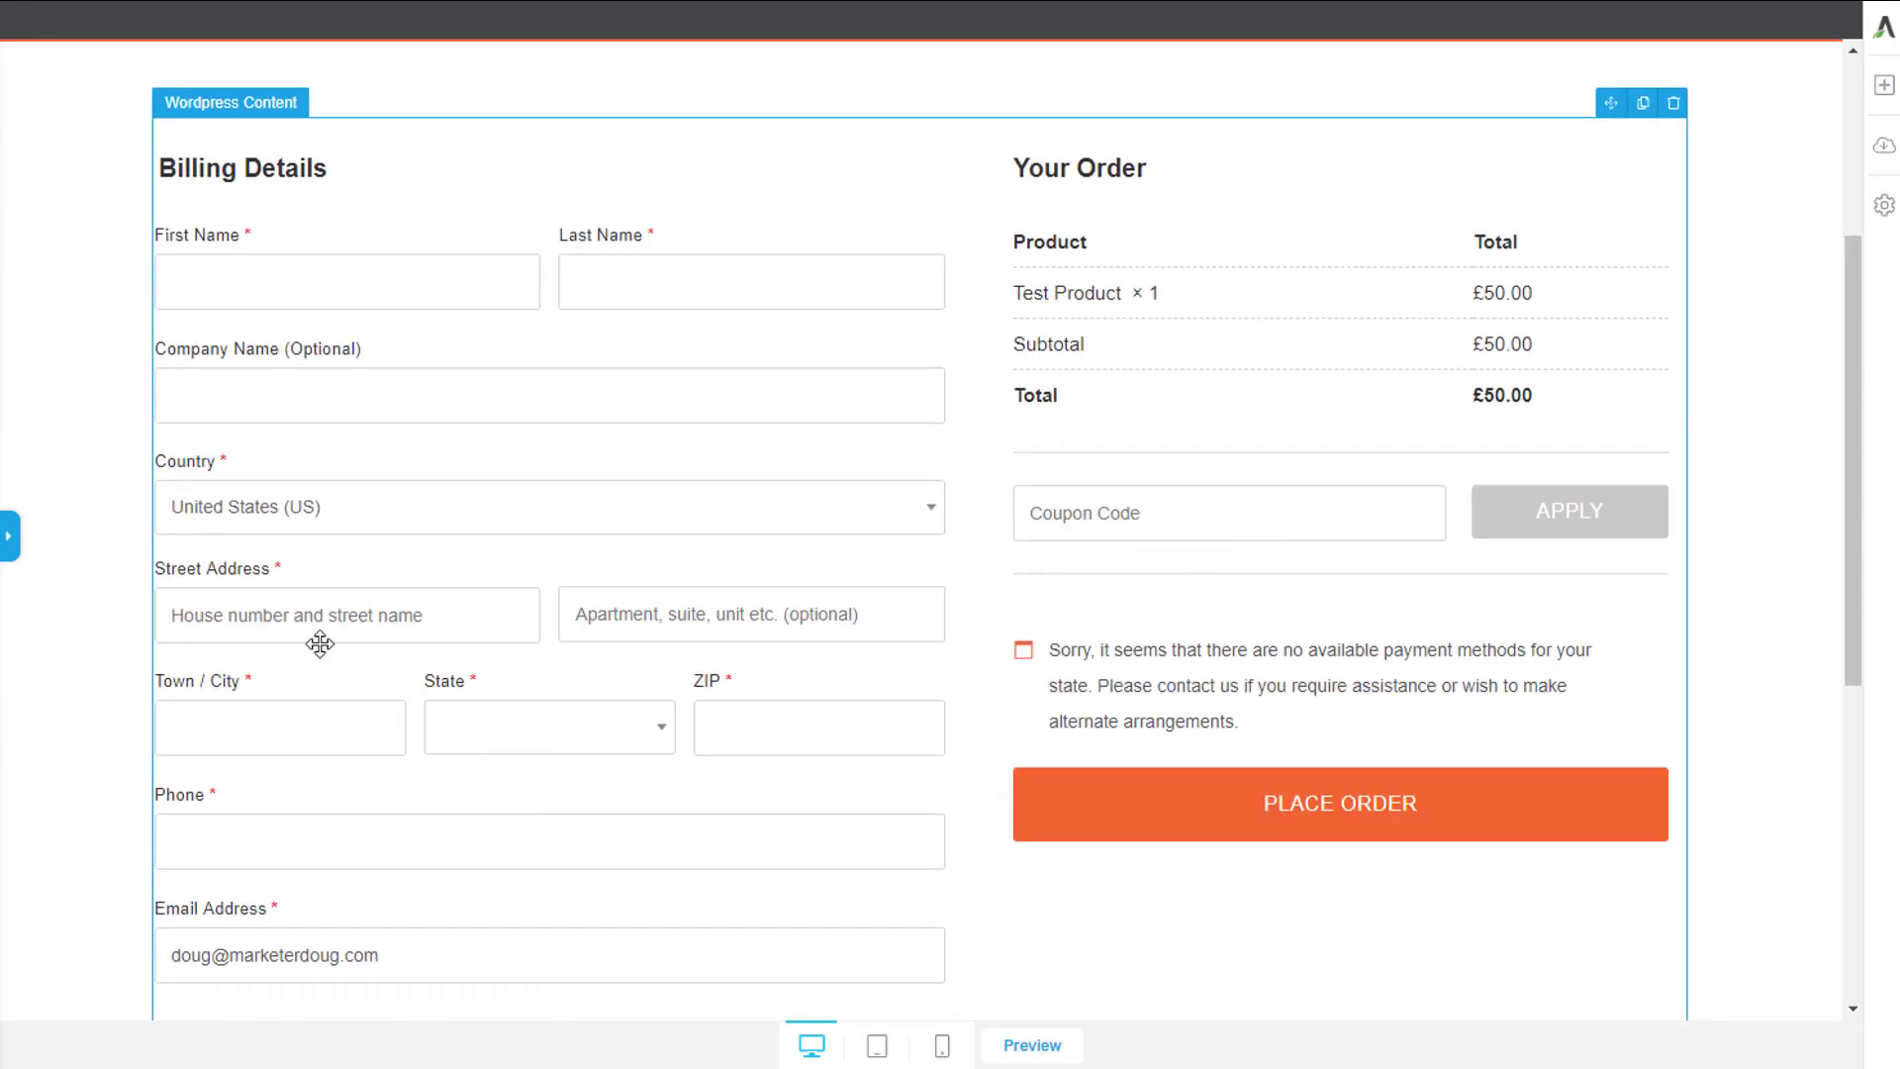
{"action": "scroll", "coordinate": [852, 737], "scroll_direction": "up", "scroll_amount": 4}
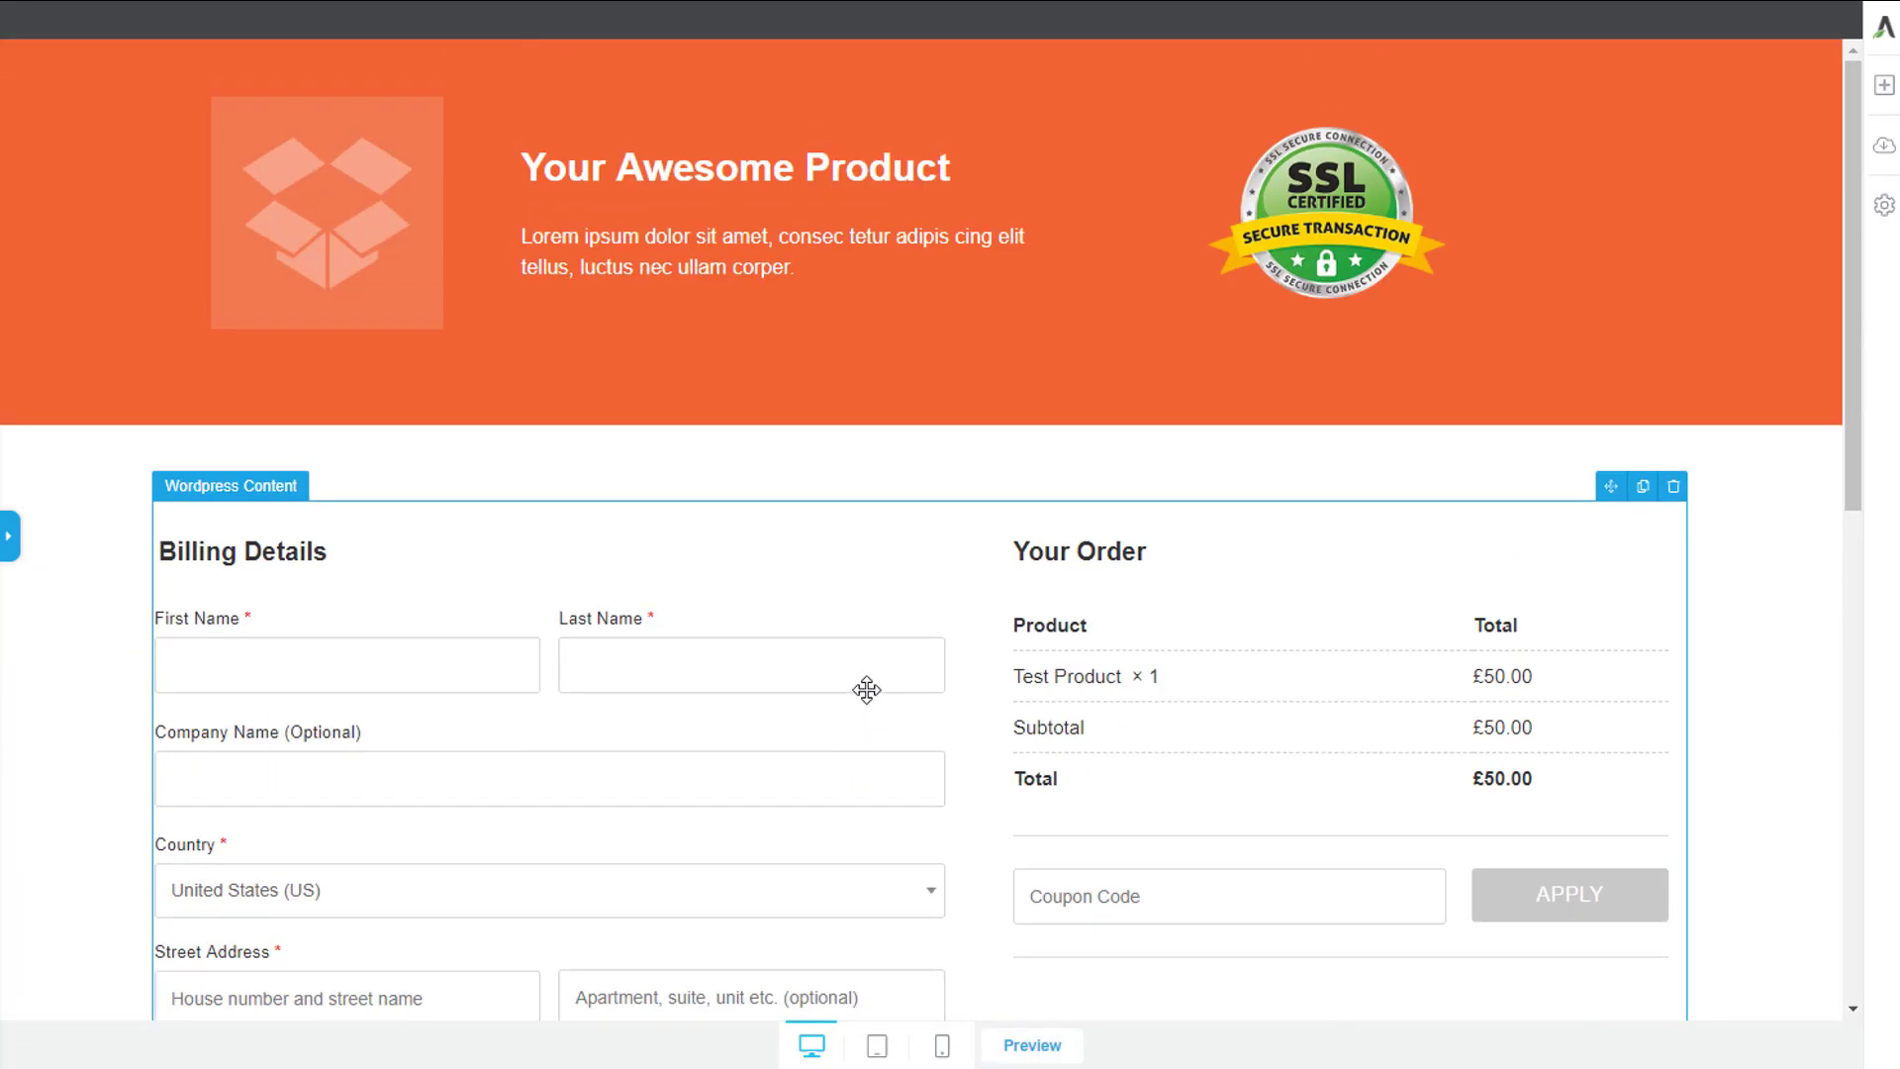
{"action": "scroll", "coordinate": [1416, 709], "scroll_direction": "down", "scroll_amount": 6}
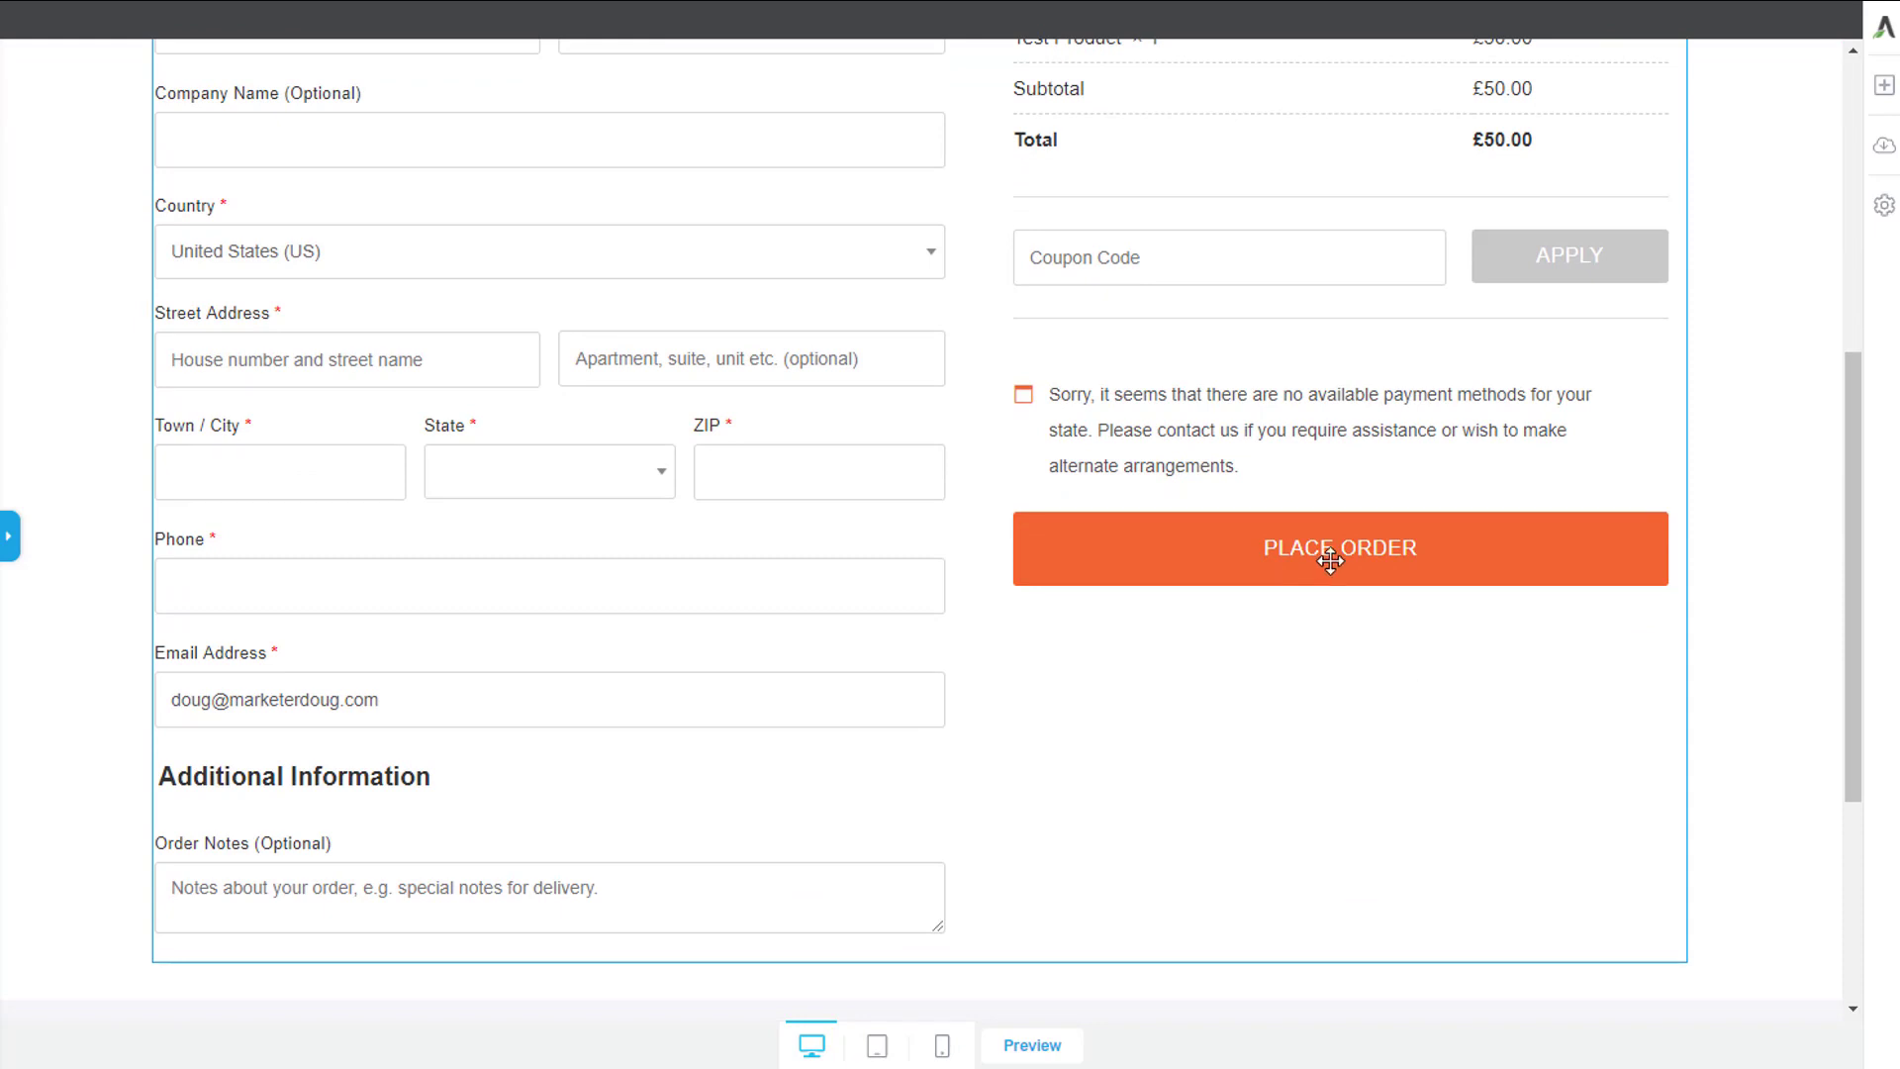
{"action": "scroll", "coordinate": [1328, 552], "scroll_direction": "up", "scroll_amount": 5}
{"action": "scroll", "coordinate": [799, 547], "scroll_direction": "down", "scroll_amount": 1}
{"action": "scroll", "coordinate": [820, 567], "scroll_direction": "down", "scroll_amount": 5}
{"action": "scroll", "coordinate": [1086, 482], "scroll_direction": "up", "scroll_amount": 4}
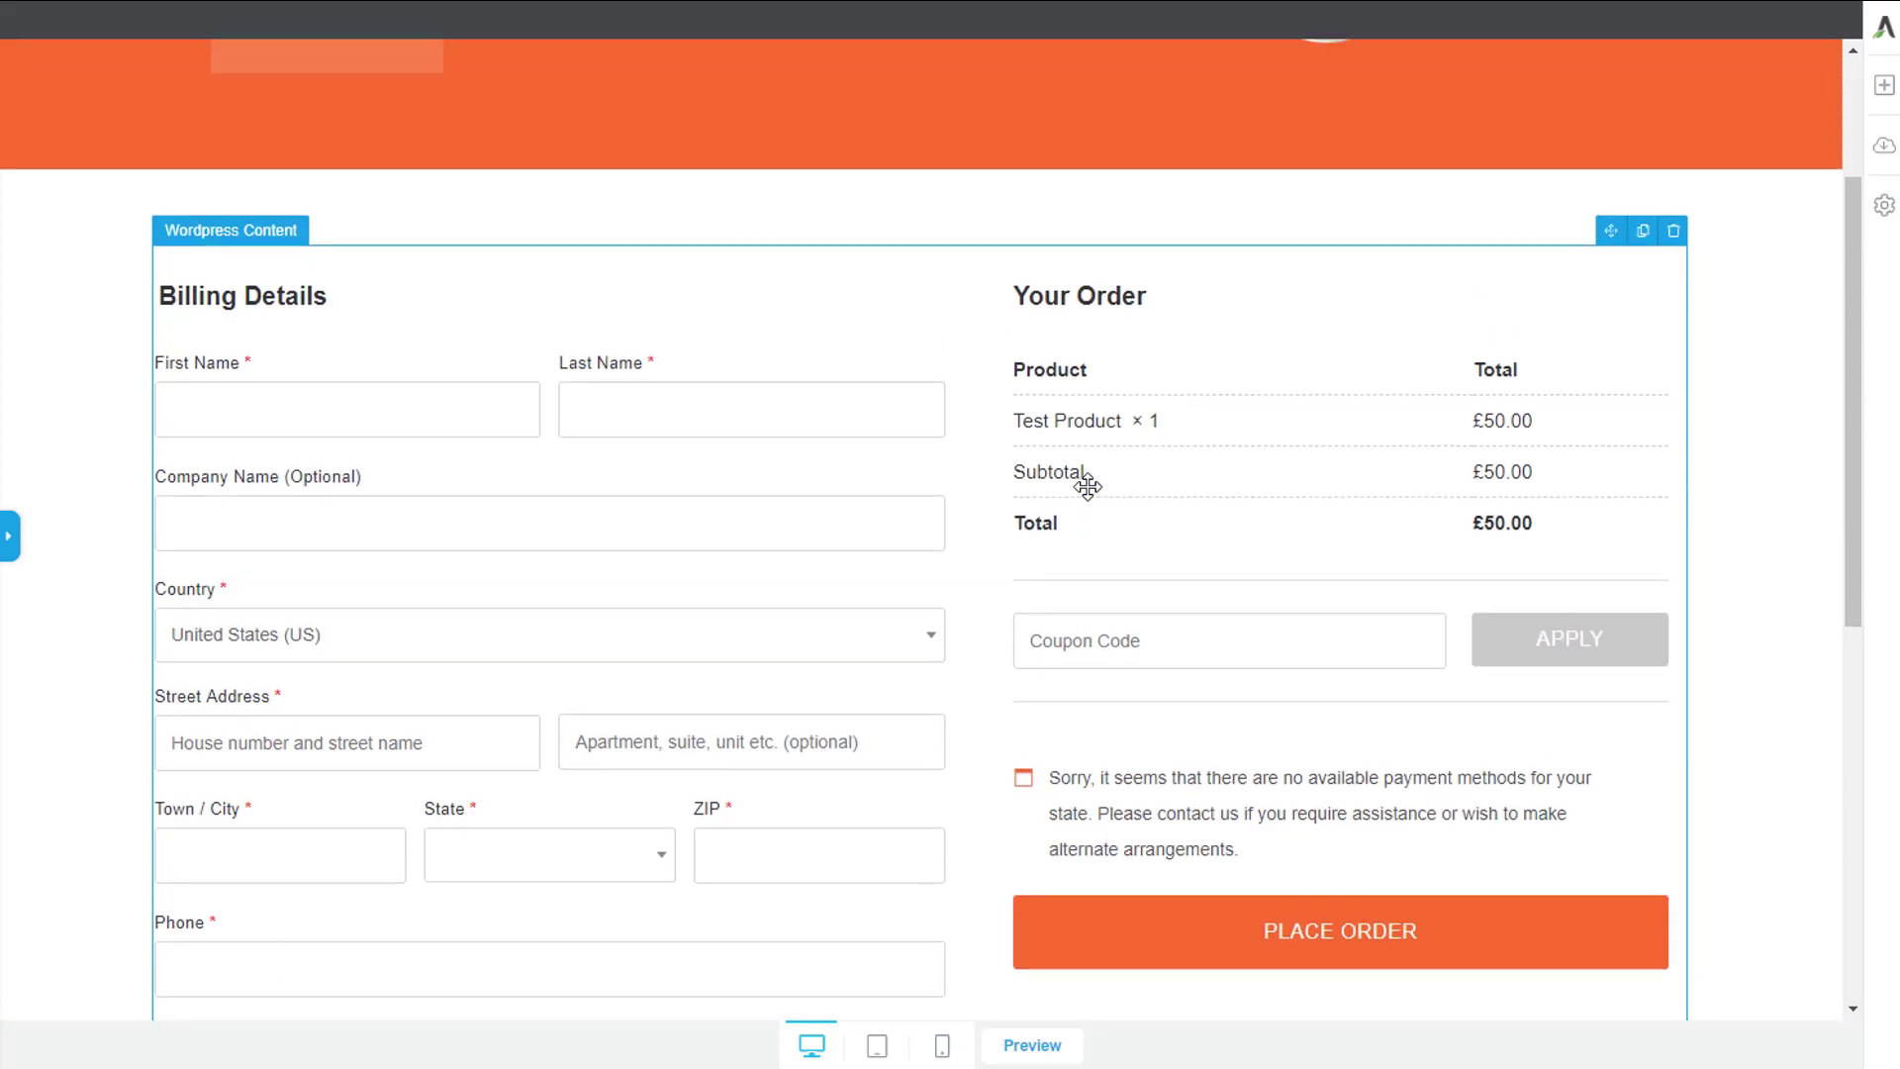
{"action": "scroll", "coordinate": [1078, 496], "scroll_direction": "down", "scroll_amount": 3}
{"action": "scroll", "coordinate": [1078, 497], "scroll_direction": "down", "scroll_amount": 2}
{"action": "scroll", "coordinate": [1078, 497], "scroll_direction": "up", "scroll_amount": 4}
{"action": "scroll", "coordinate": [1078, 496], "scroll_direction": "down", "scroll_amount": 5}
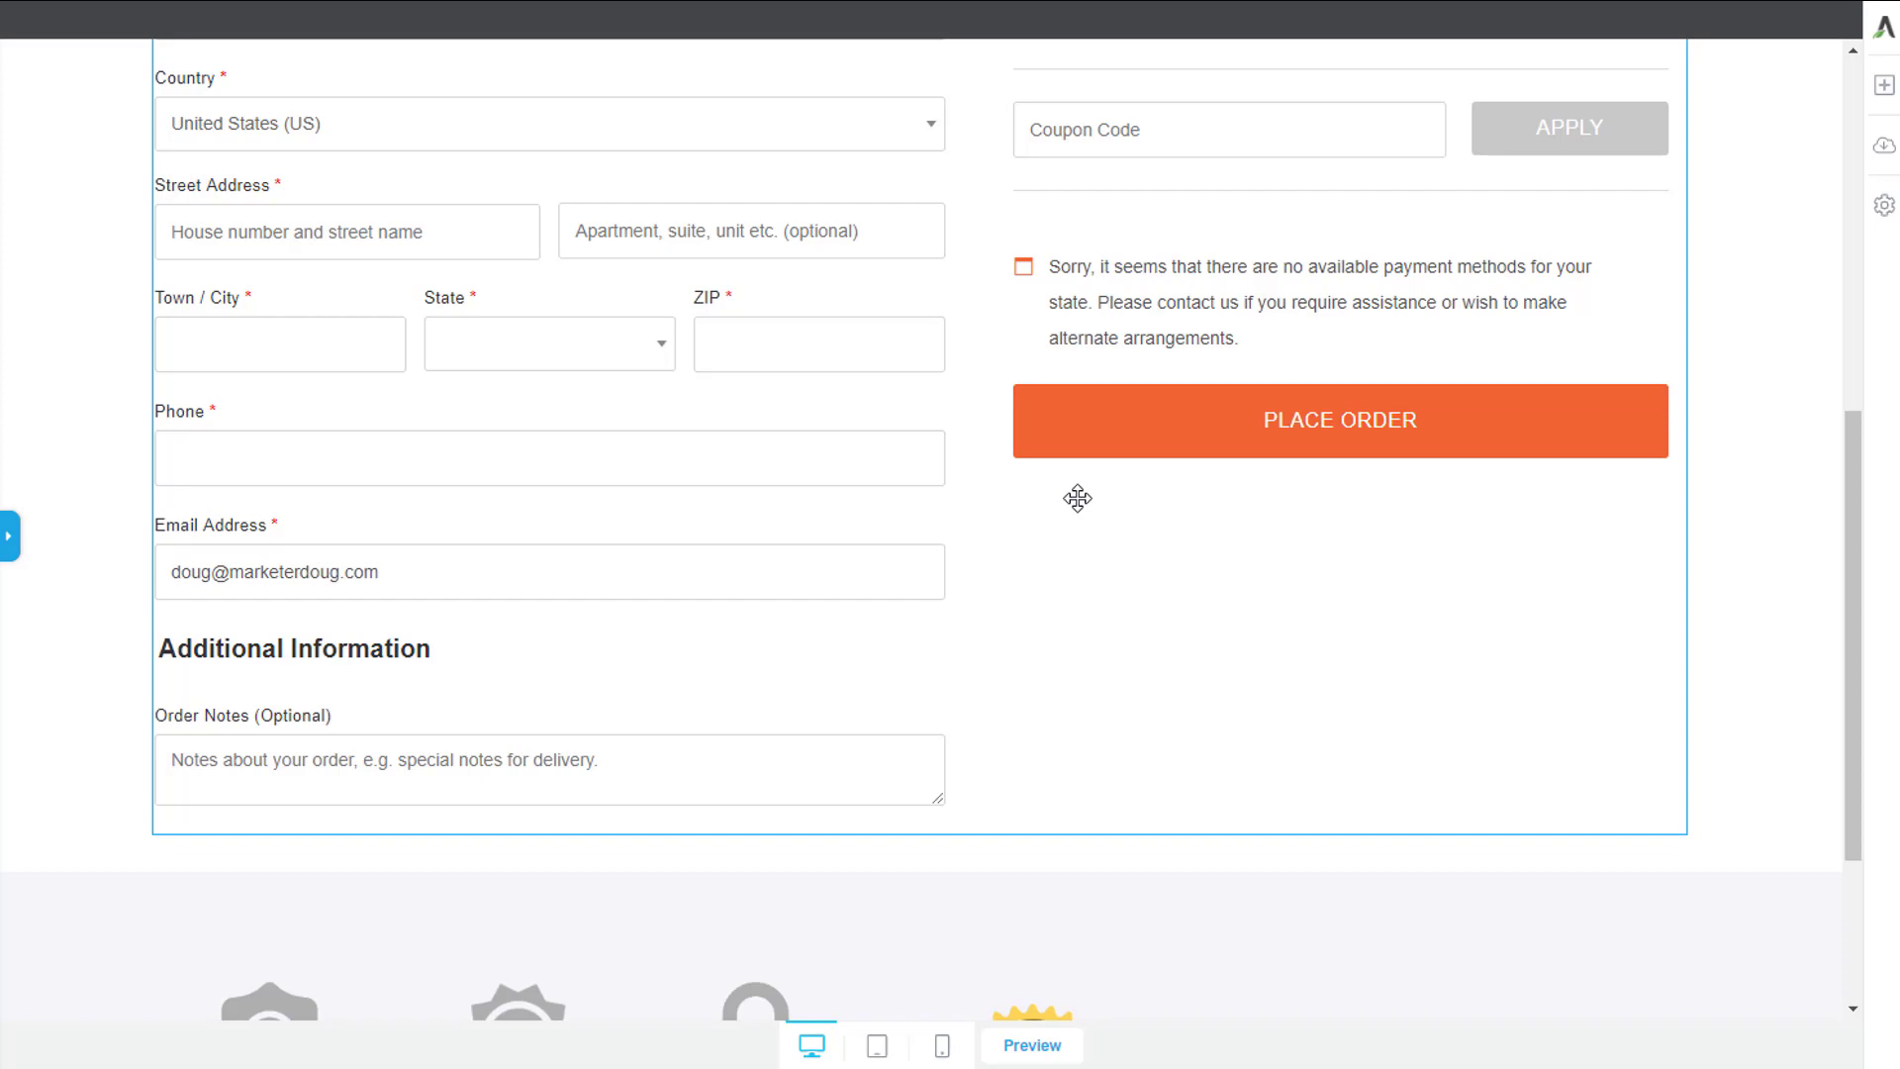
{"action": "scroll", "coordinate": [1078, 498], "scroll_direction": "up", "scroll_amount": 5}
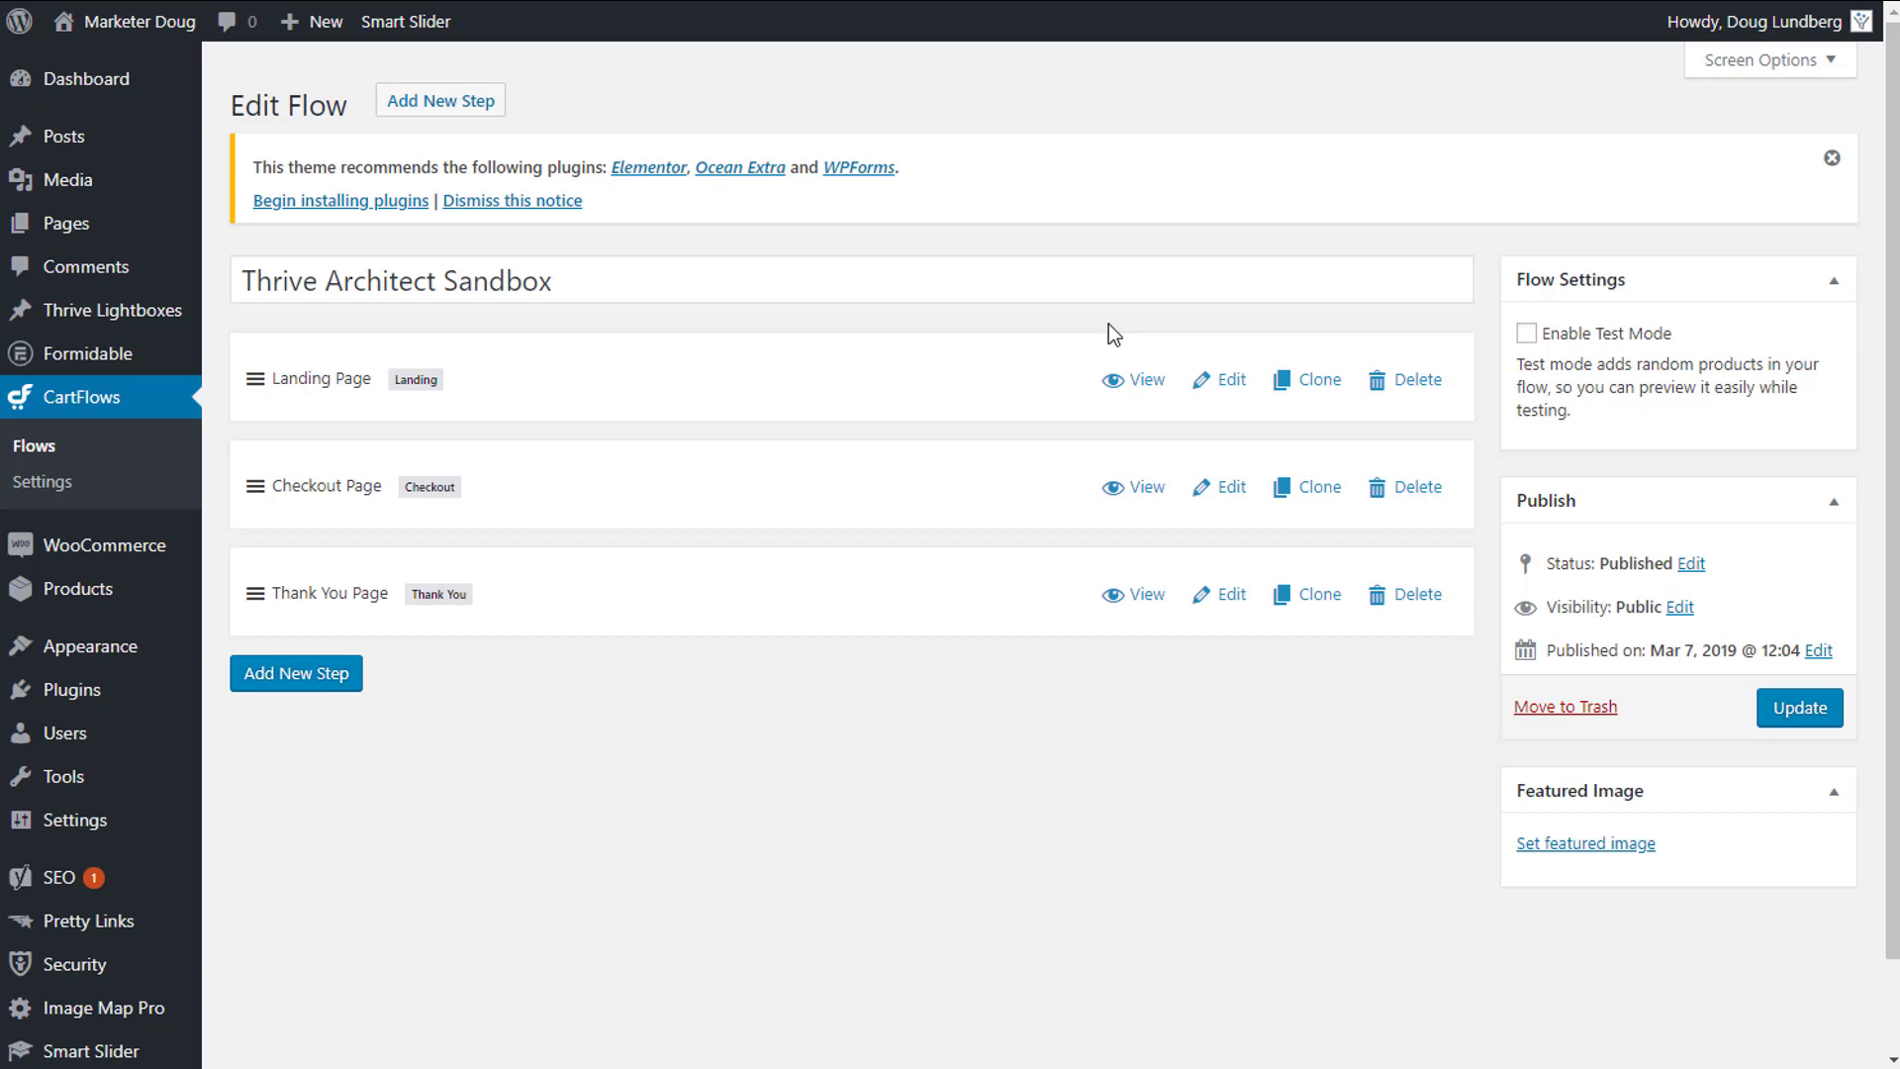
Open the Landing Page step of the Thrive Architect Sandbox flow for editing
{"action": "left_click", "coordinate": [1235, 384]}
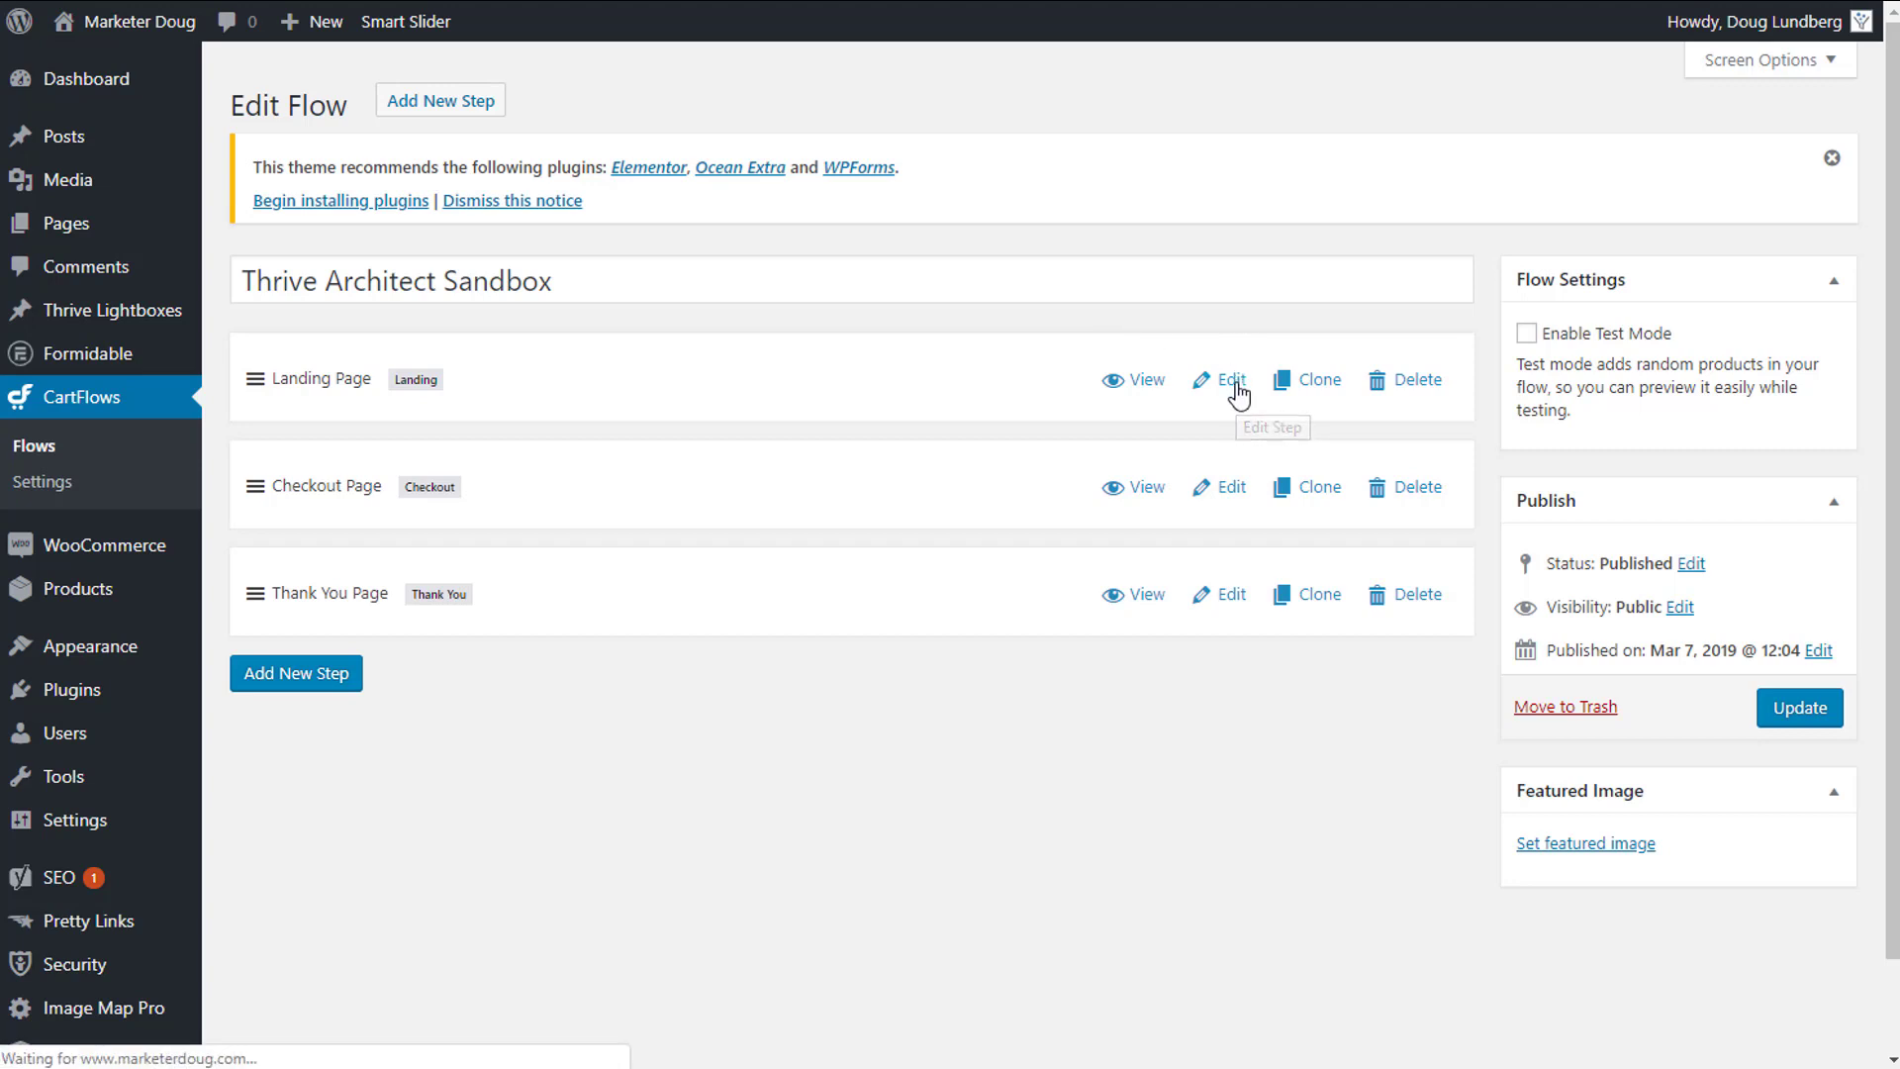